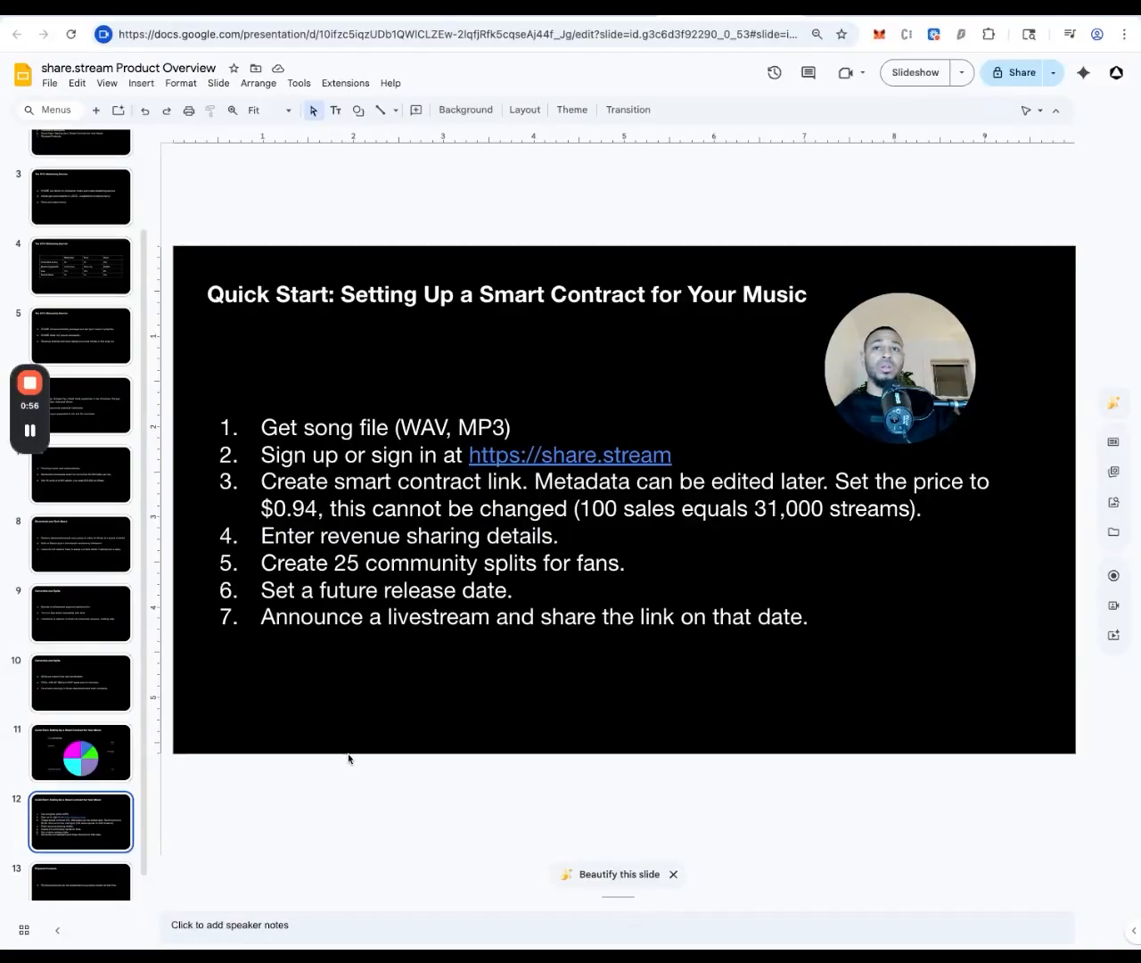
Flip between the Co-ownership and Quick Start slides, then return to share.stream
click(116, 762)
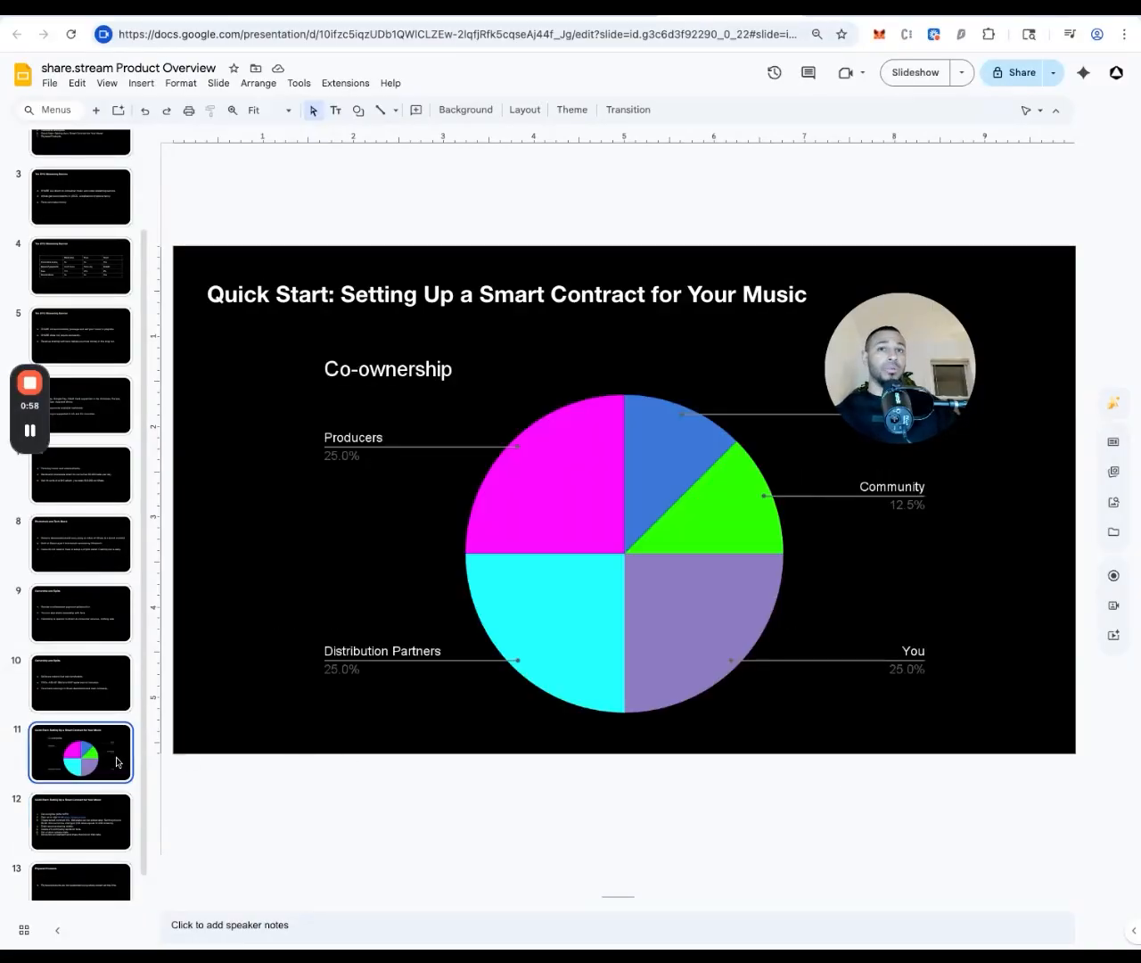
key(Down)
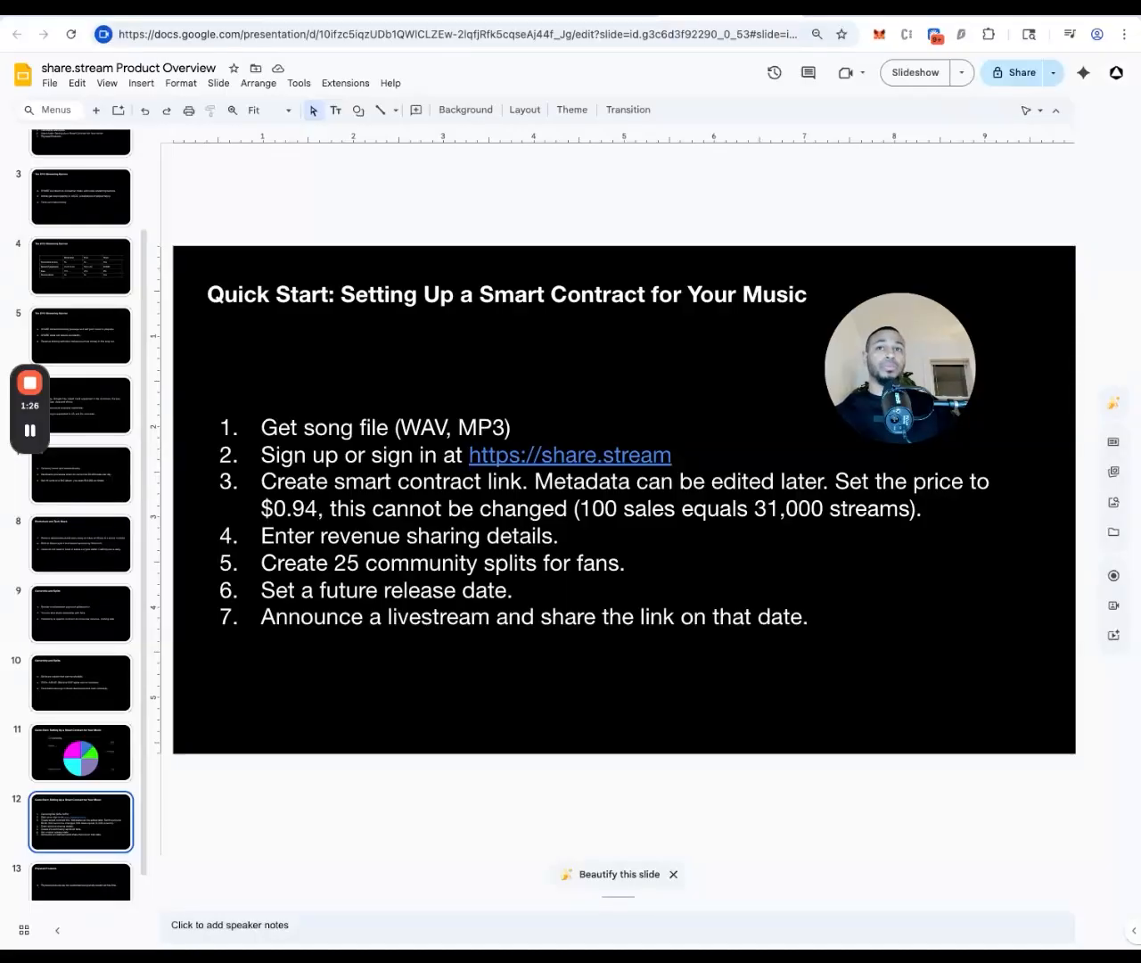
click(526, 18)
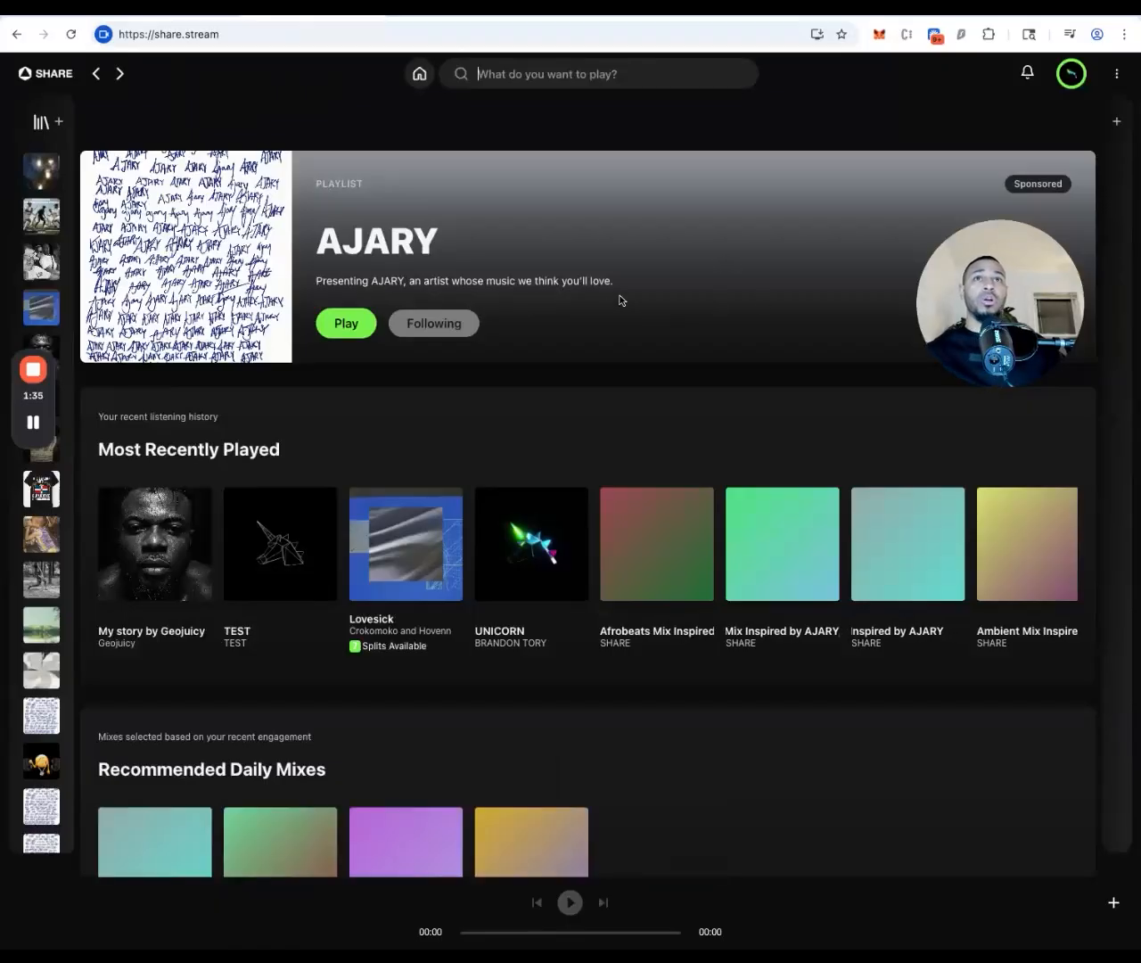
Open the account Dashboard from the avatar and start a new release with CREATE
scroll(707, 311, down, 1)
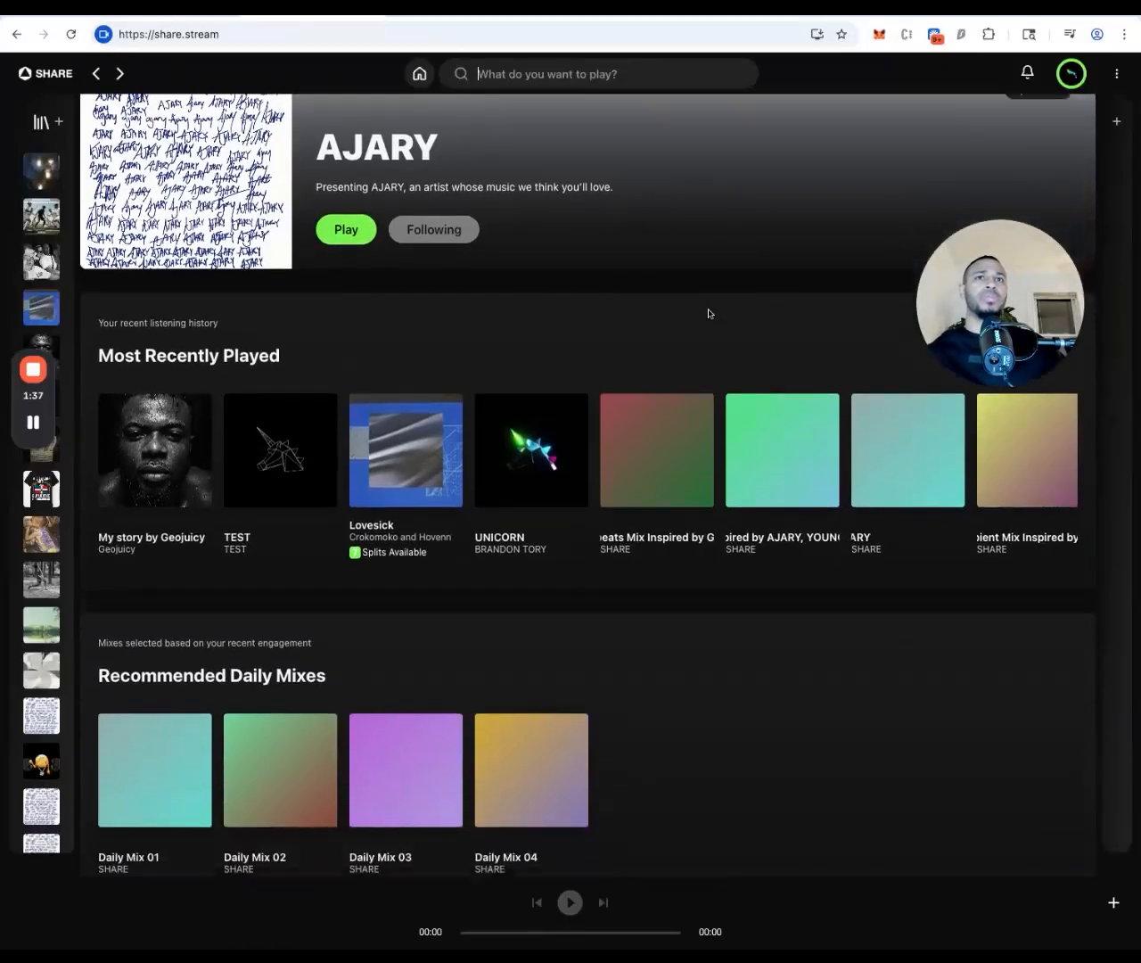
scroll(708, 311, up, 1)
click(1071, 73)
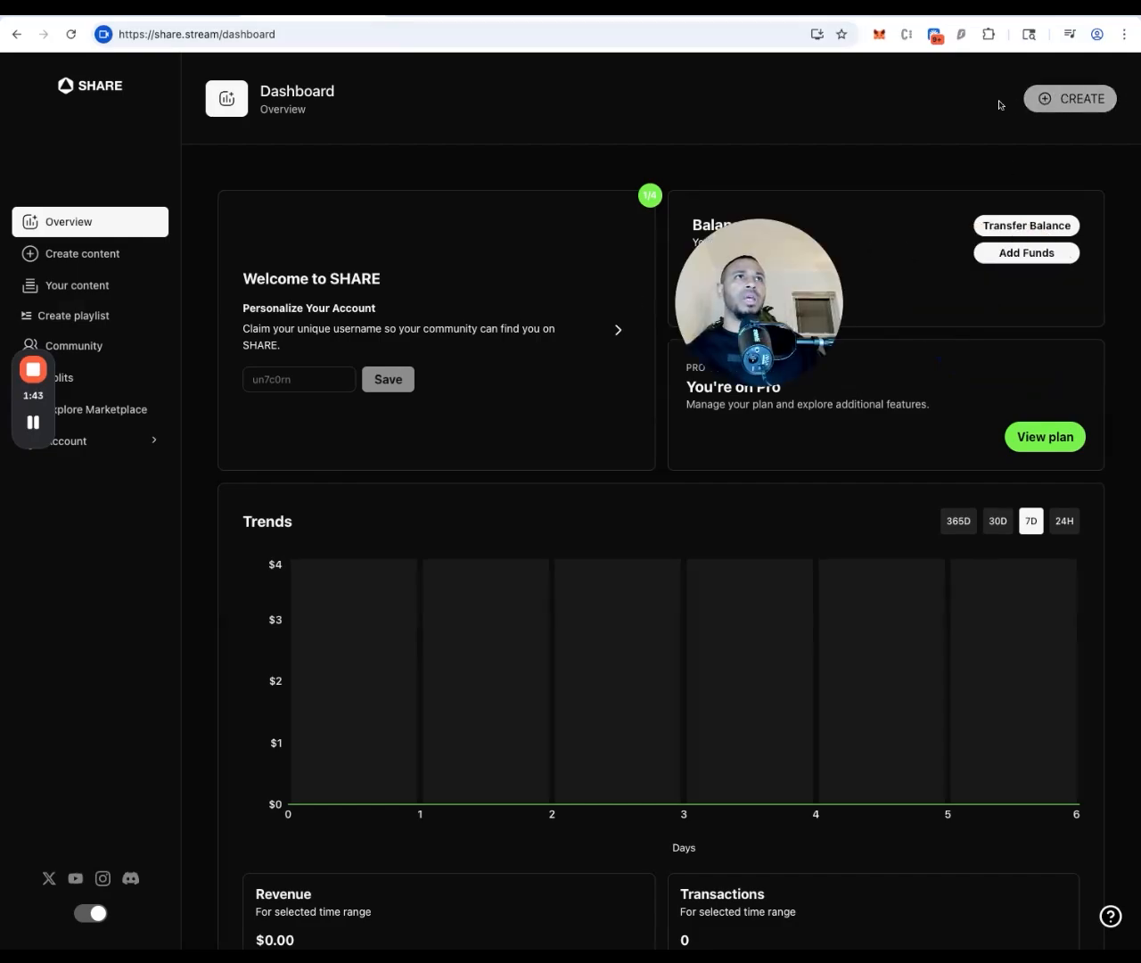
click(1070, 98)
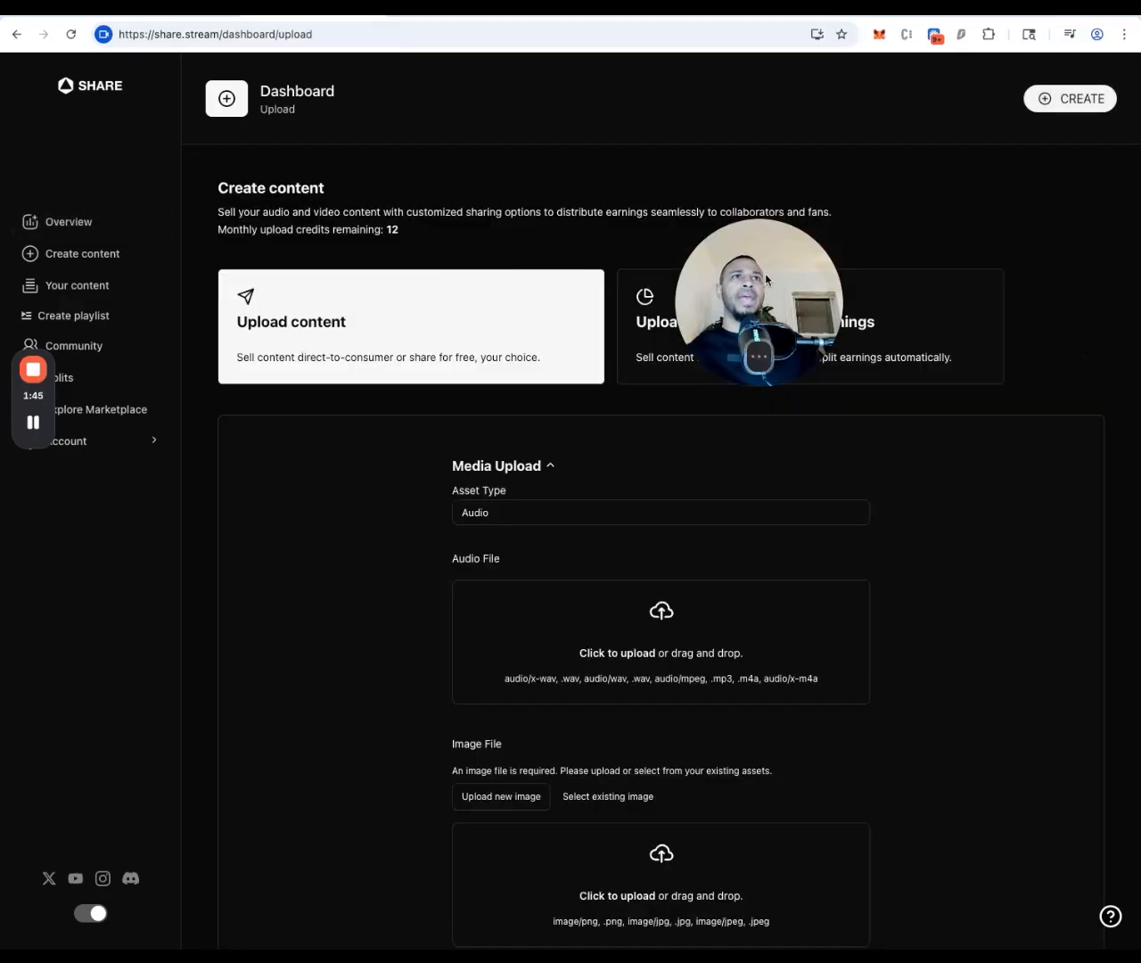
Choose 'Upload content and split earnings' and upload the song in the Audio File box
click(761, 346)
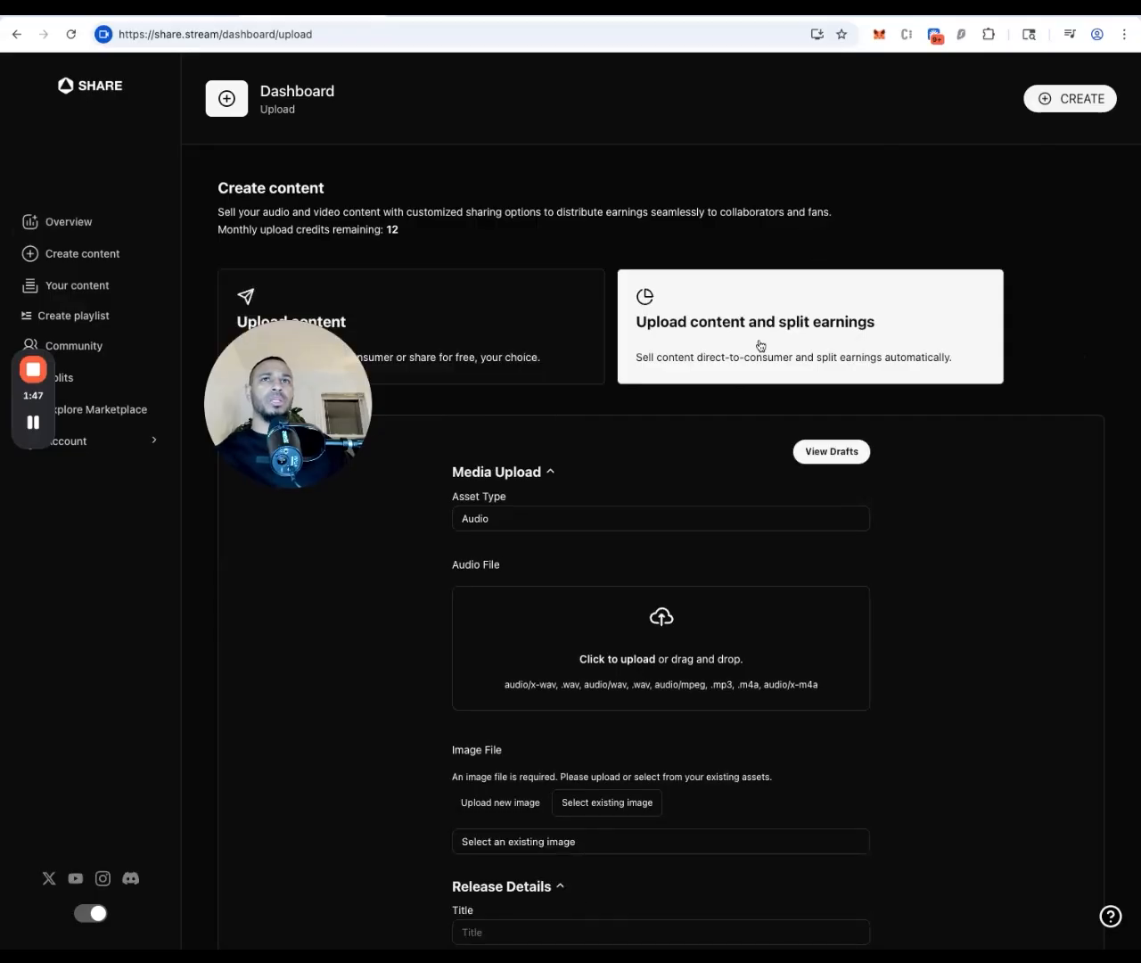
scroll(479, 565, down, 3)
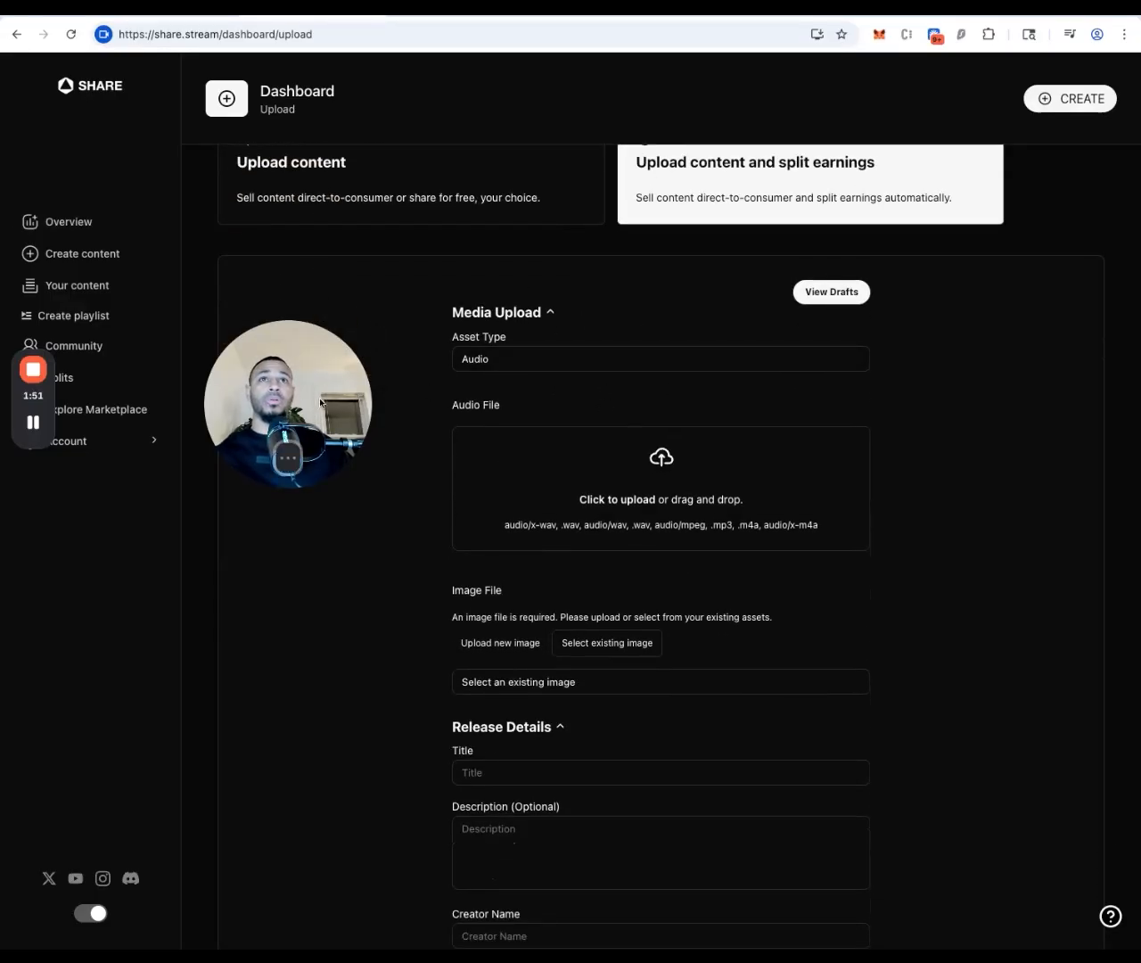
scroll(828, 505, down, 1)
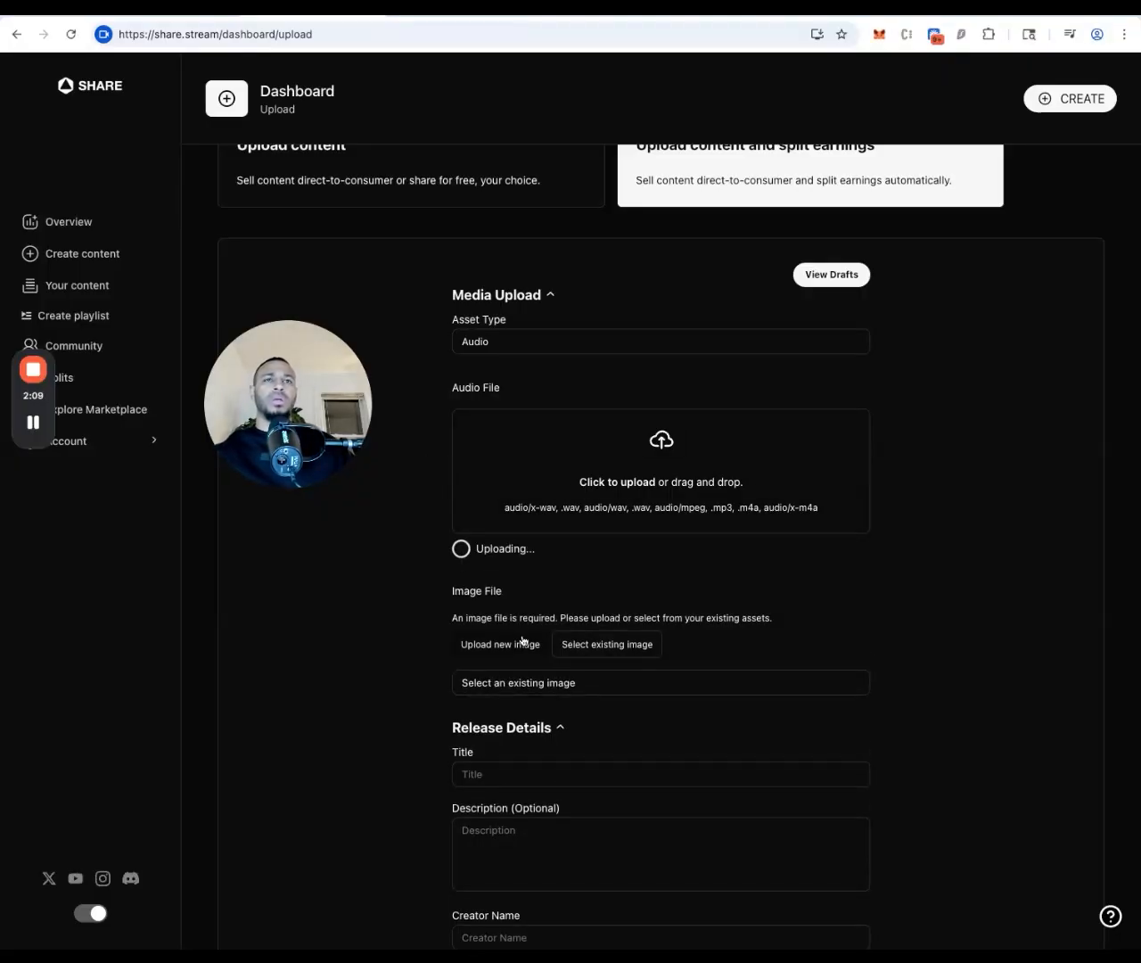
scroll(524, 640, down, 2)
scroll(523, 640, down, 1)
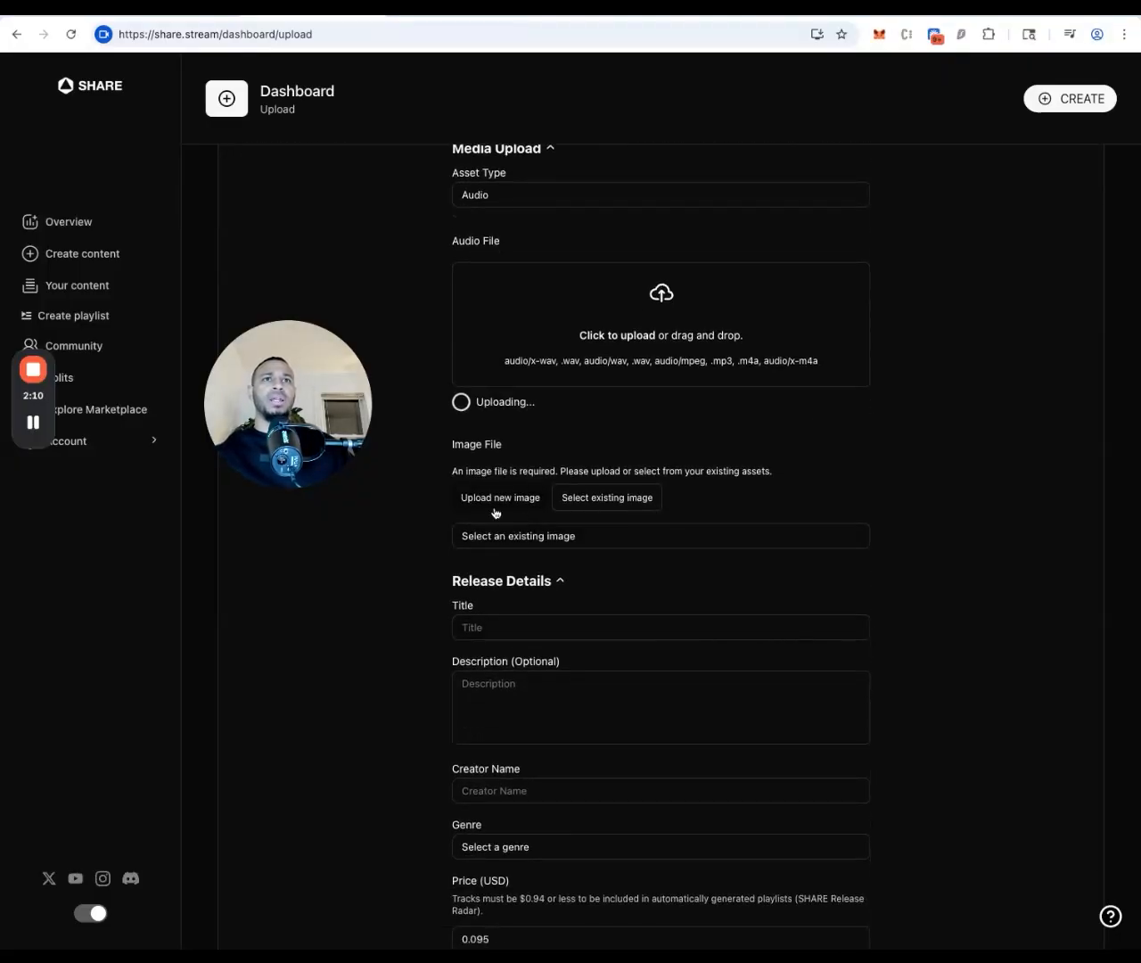
Use the unicorn wireframe cover image and title the release 'CELEBRITY WITH REVENUE SHARE'
click(542, 538)
scroll(507, 647, down, 2)
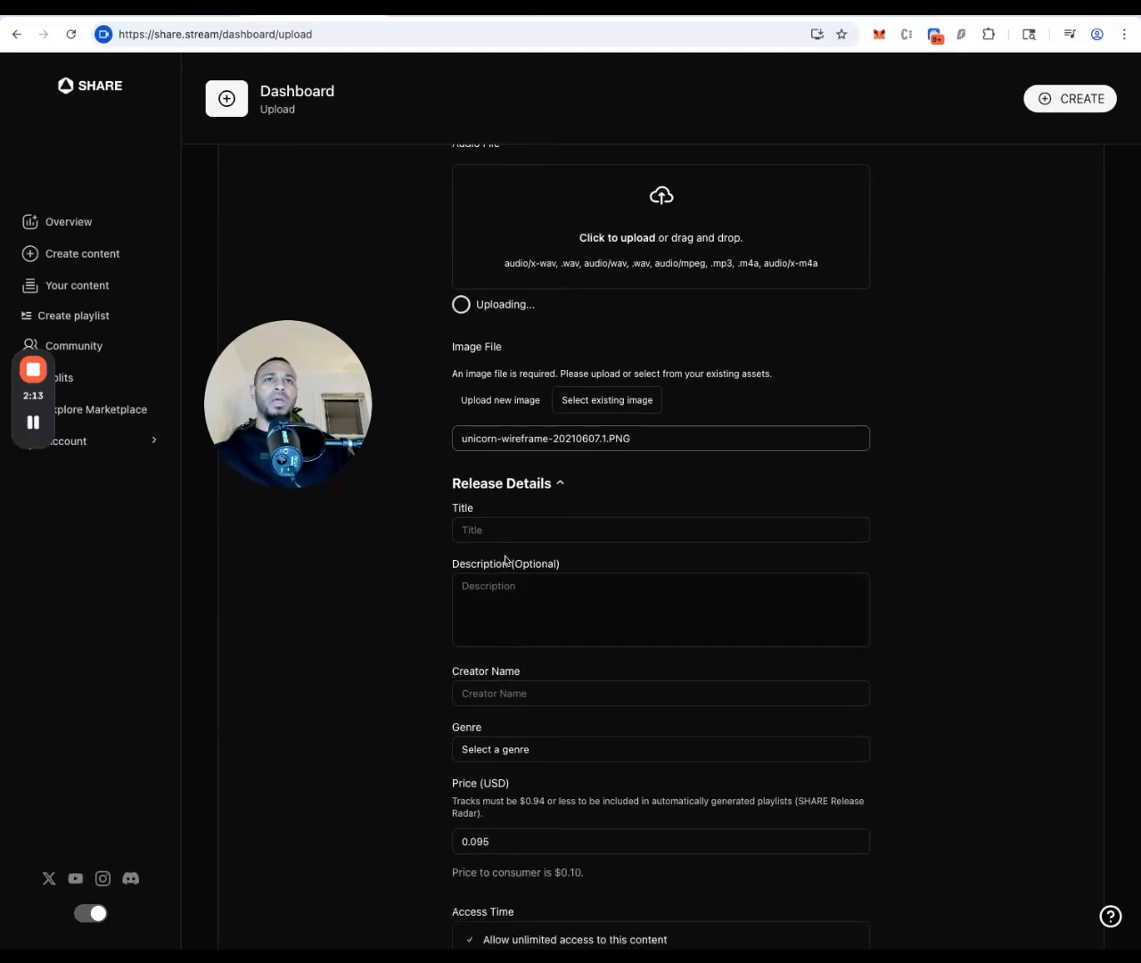
click(510, 534)
text(CELE)
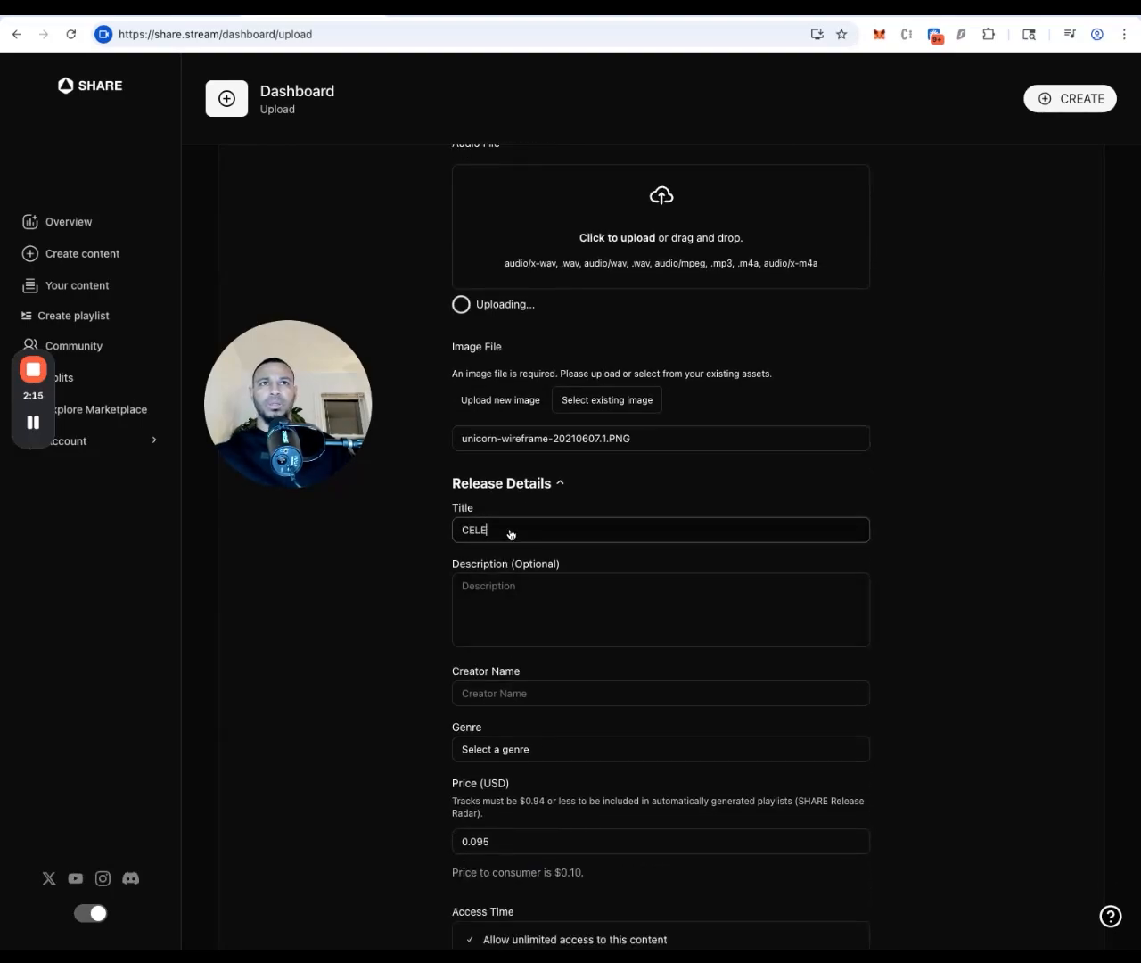
text(BRITY WITH RE)
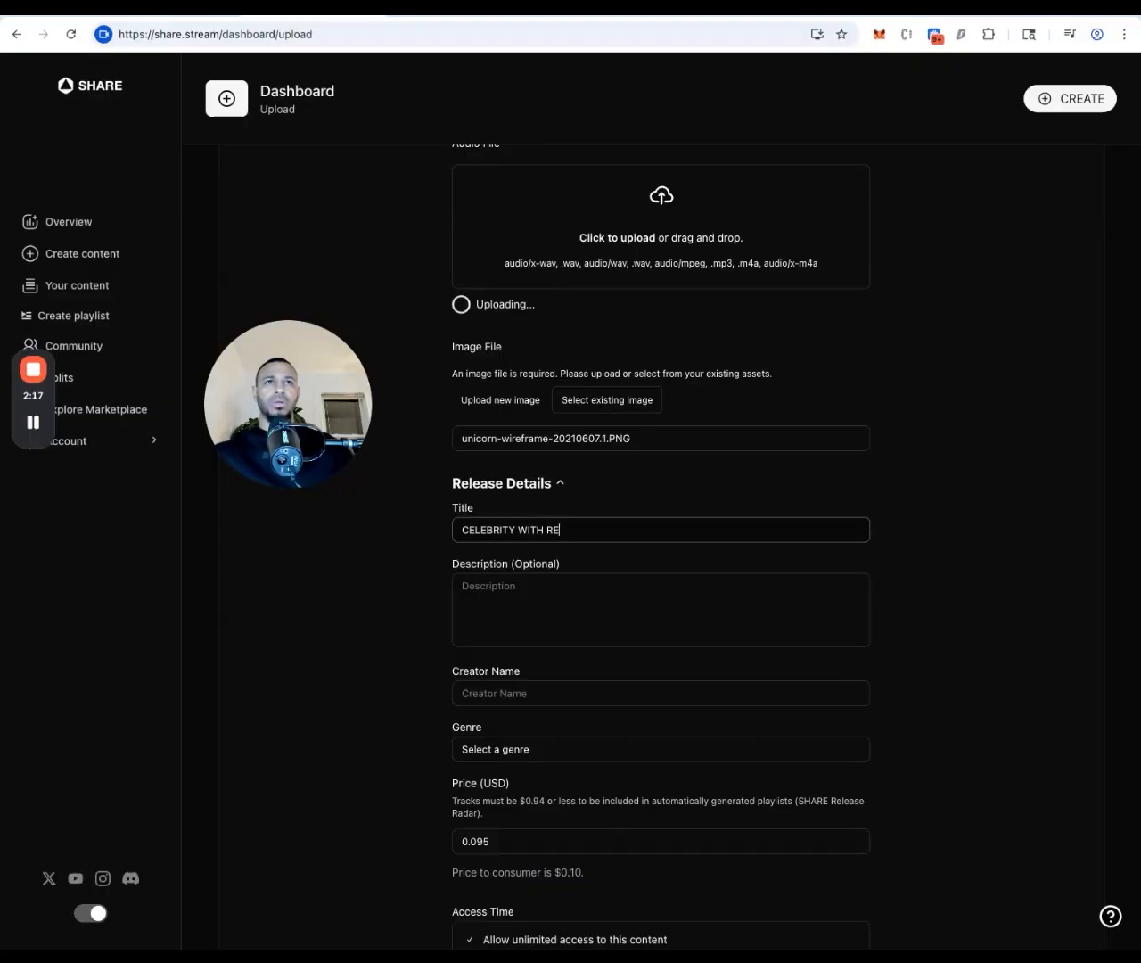
text(VENUE SHARE)
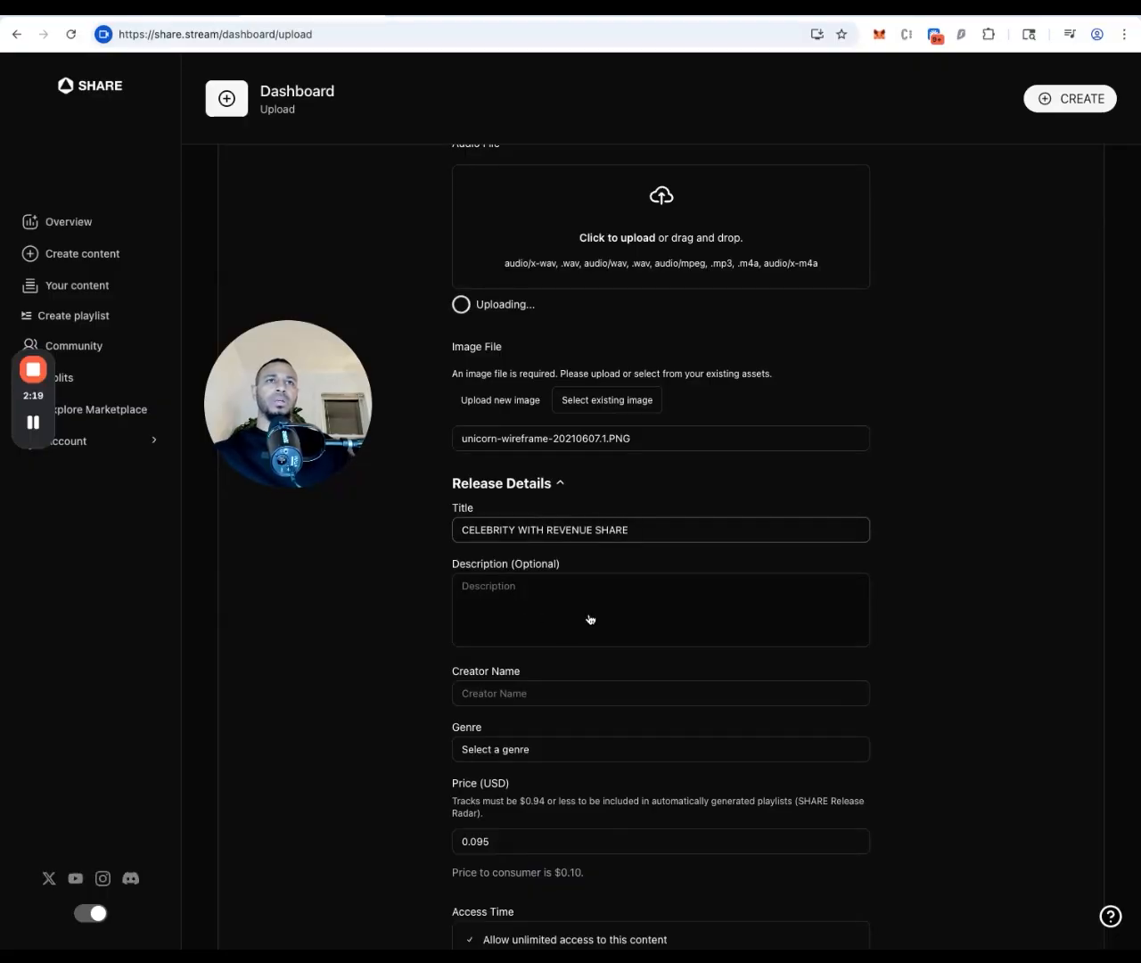
click(964, 605)
Enter the creator's name and set the genre to Hip-Hop/Rap
scroll(573, 502, down, 2)
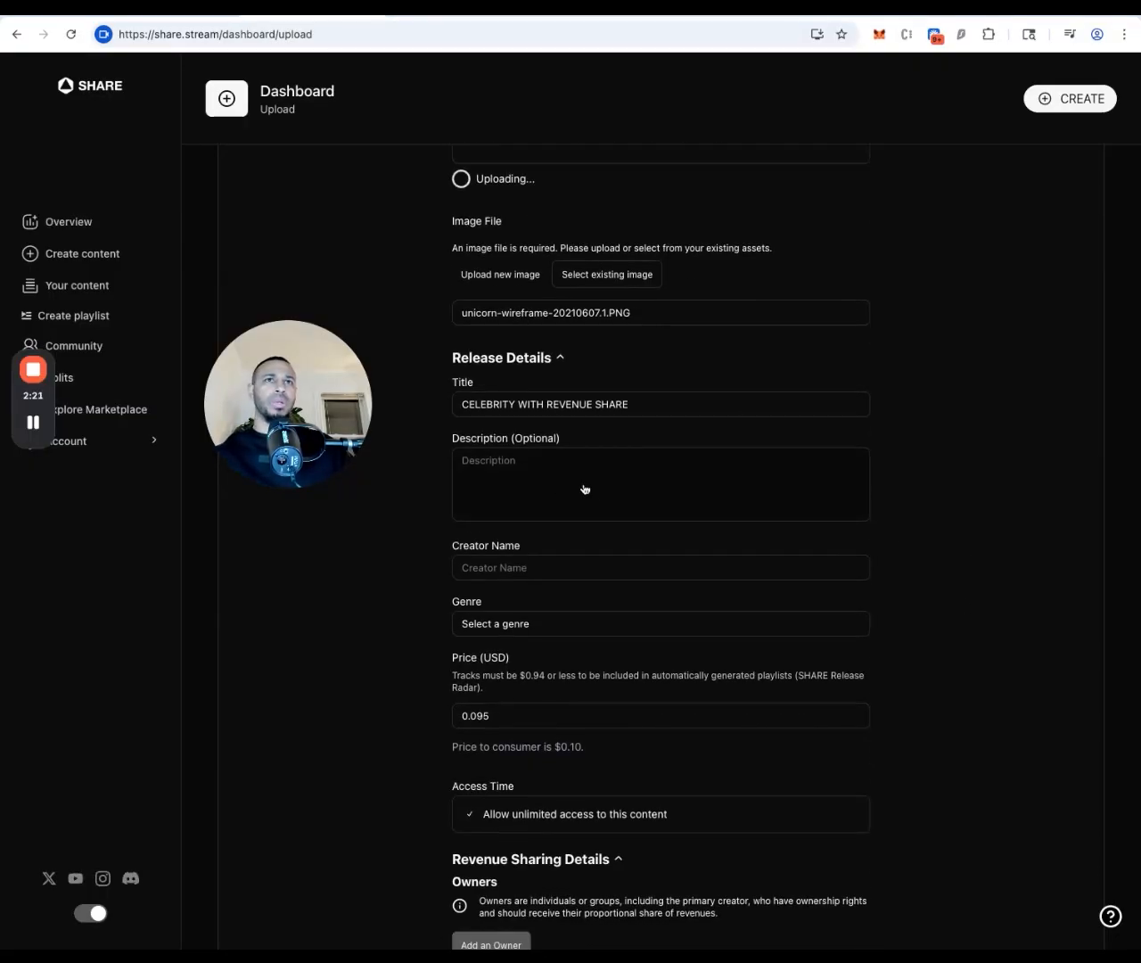
click(539, 575)
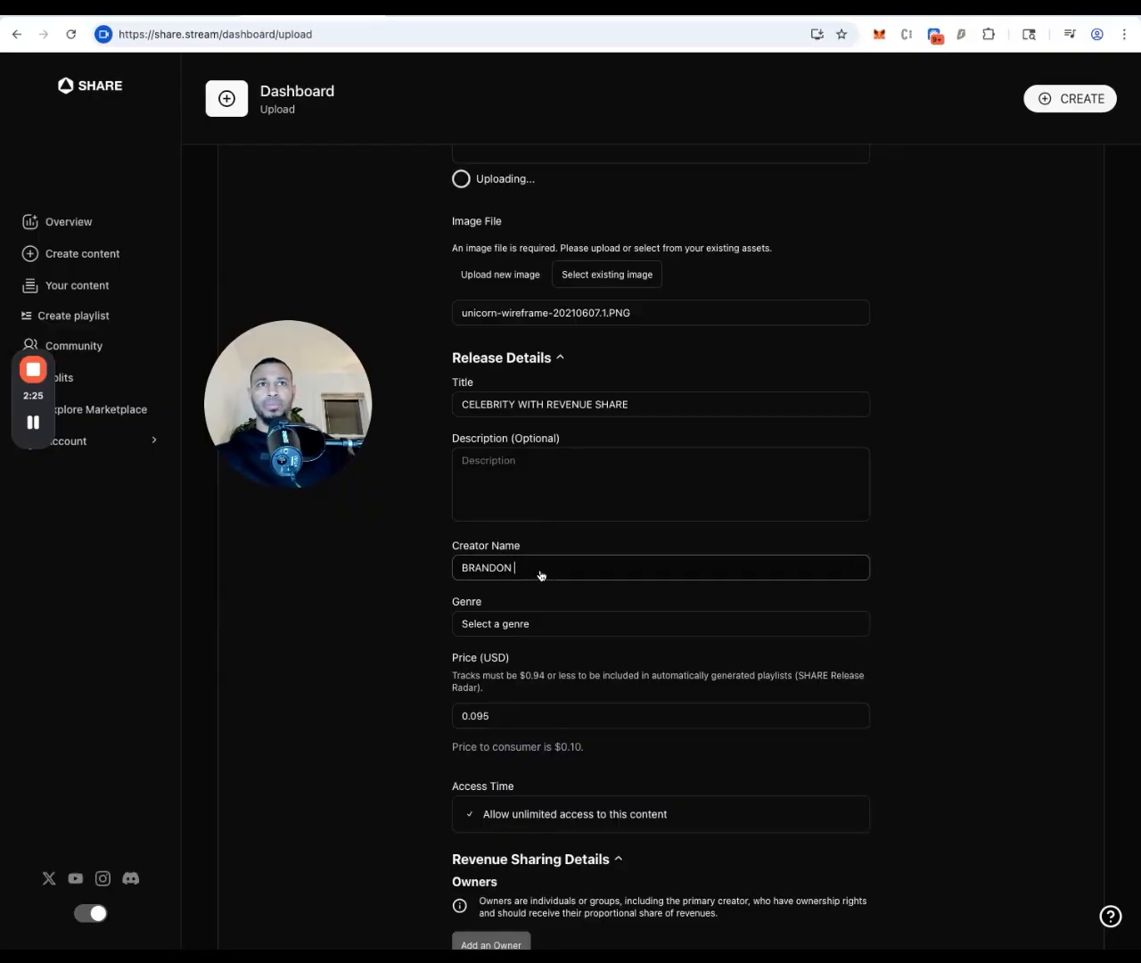
click(537, 634)
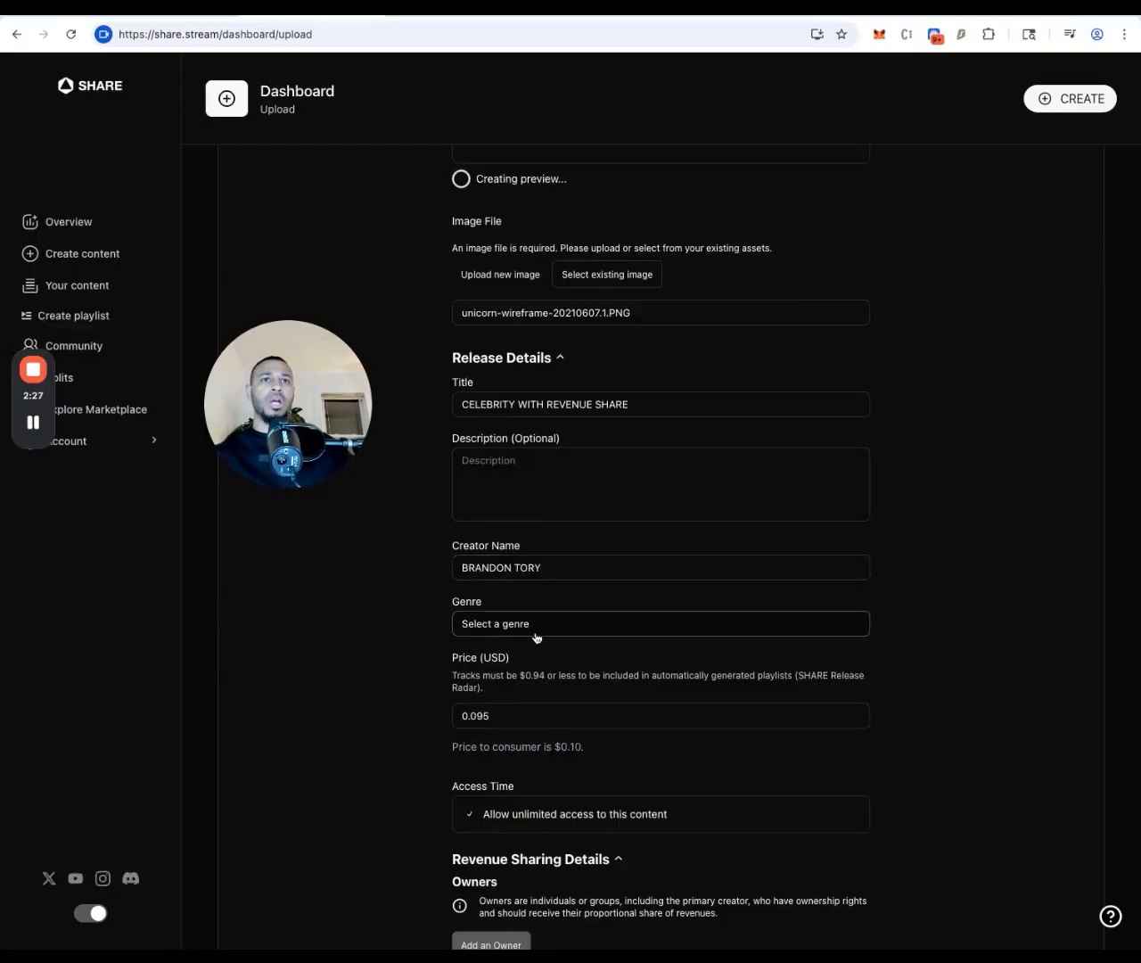
click(518, 783)
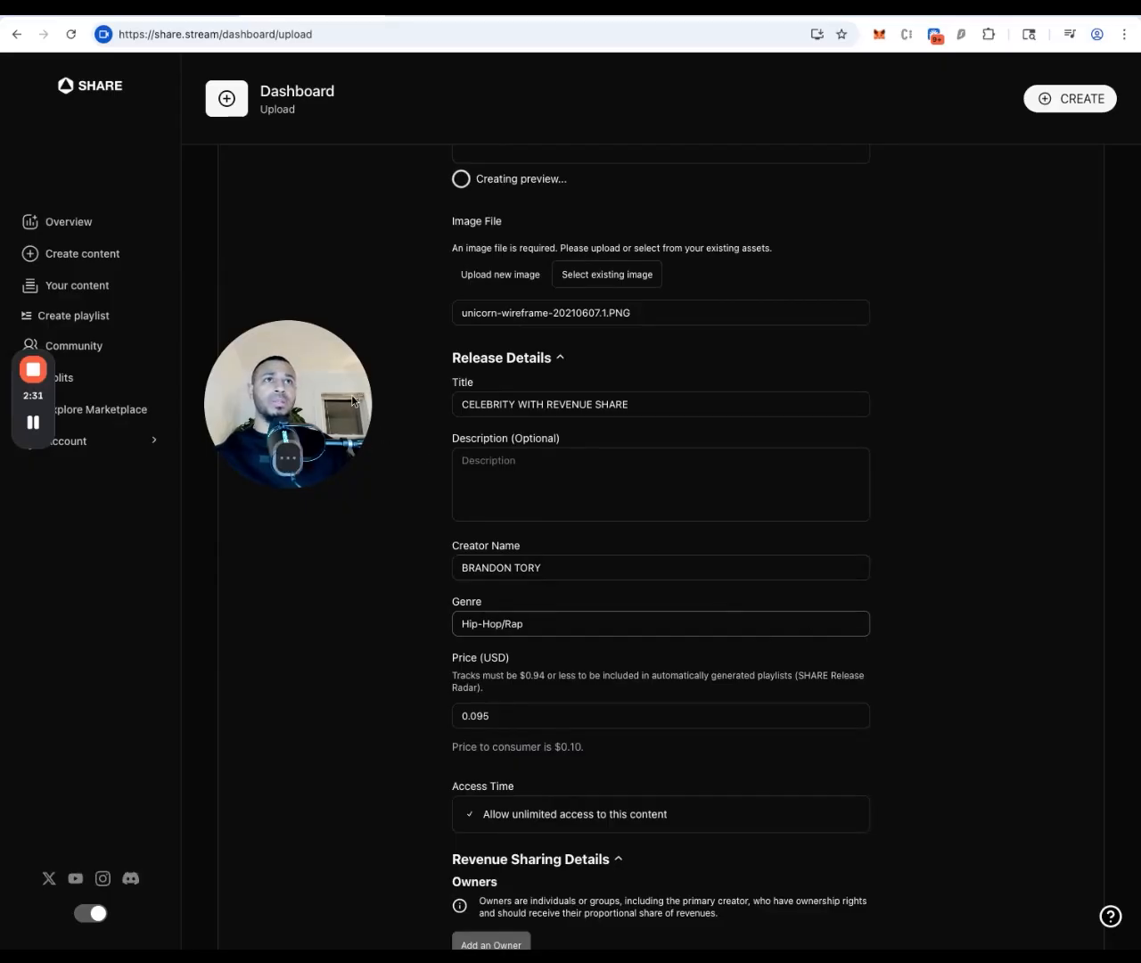
Set the release price to 0.94 USD
drag(313, 394, 1033, 387)
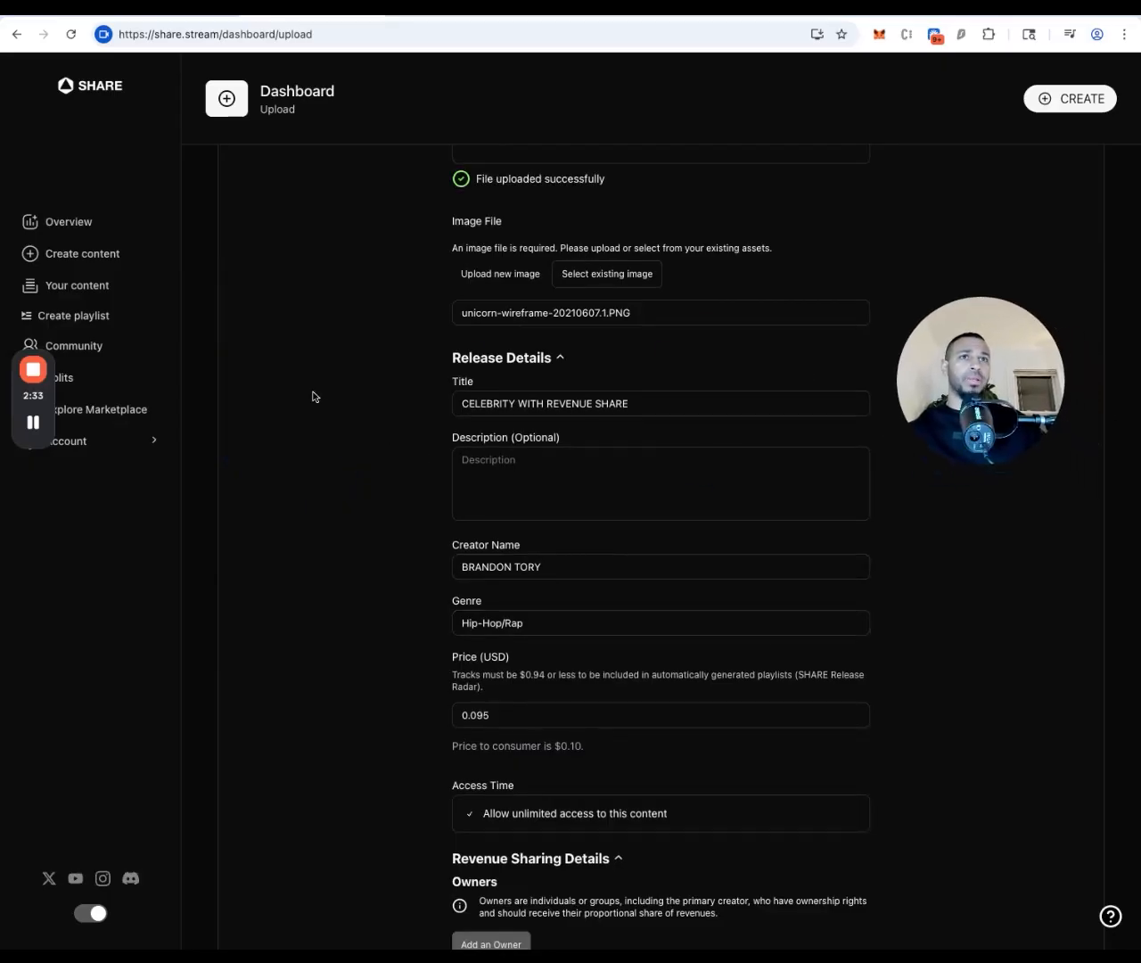
scroll(512, 522, down, 2)
click(511, 554)
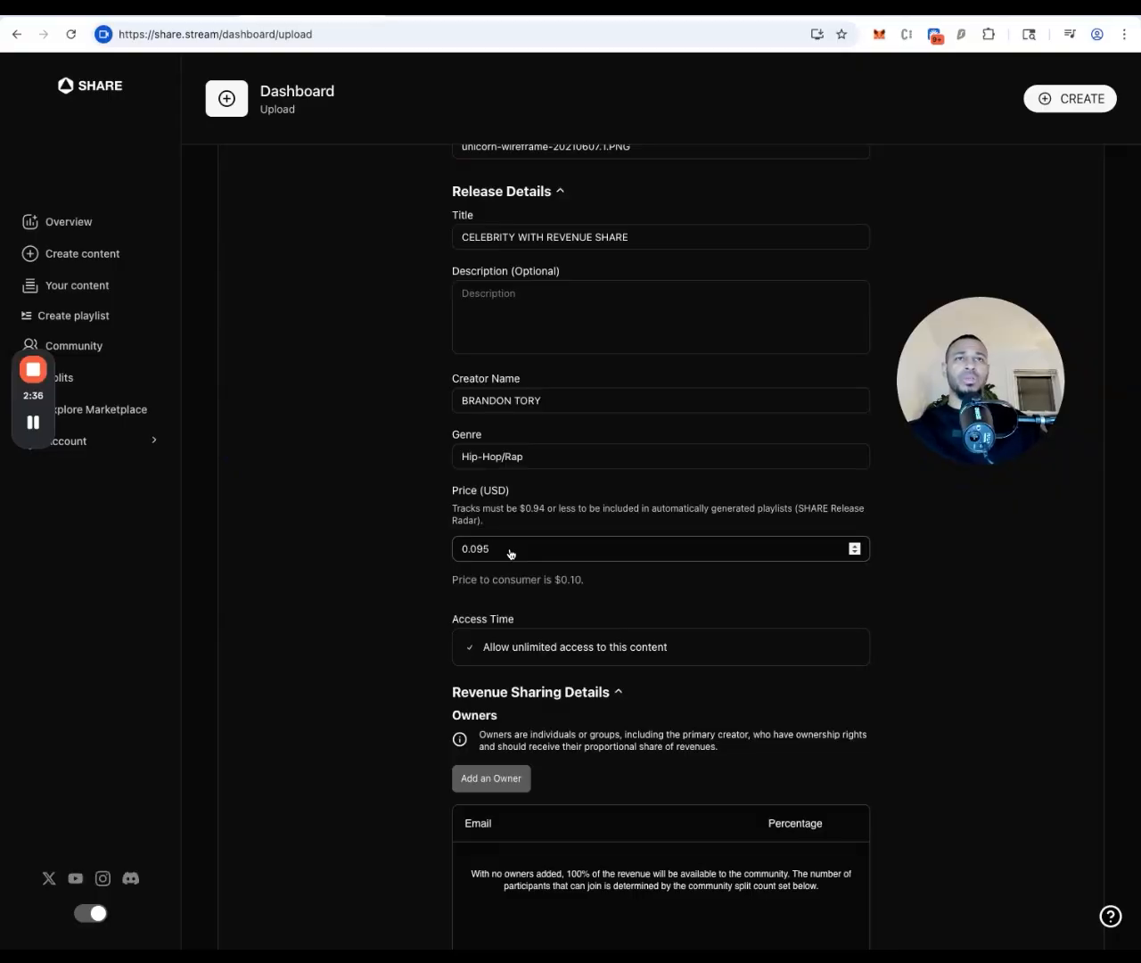
key(BackSpace)
key(BackSpace)
key(BackSpace)
text(94)
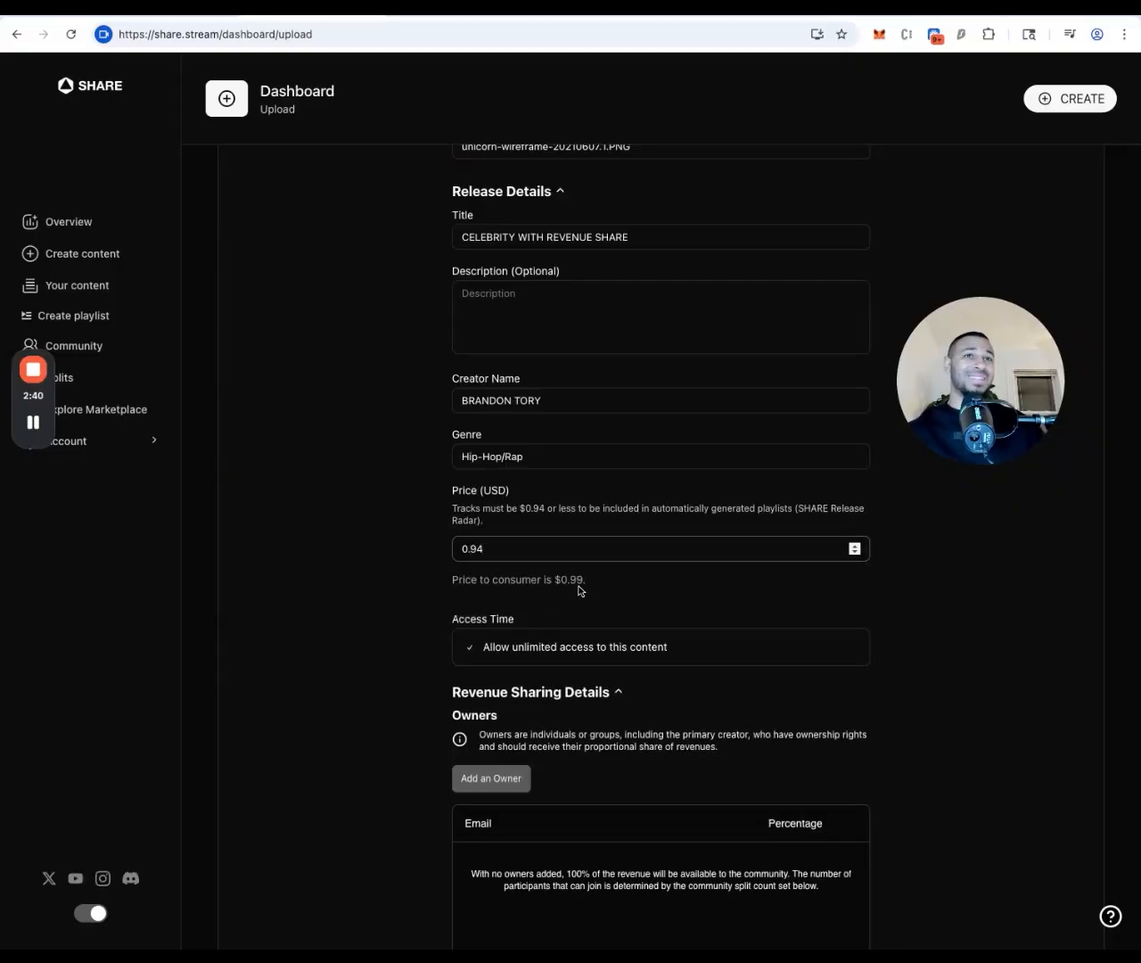
click(940, 615)
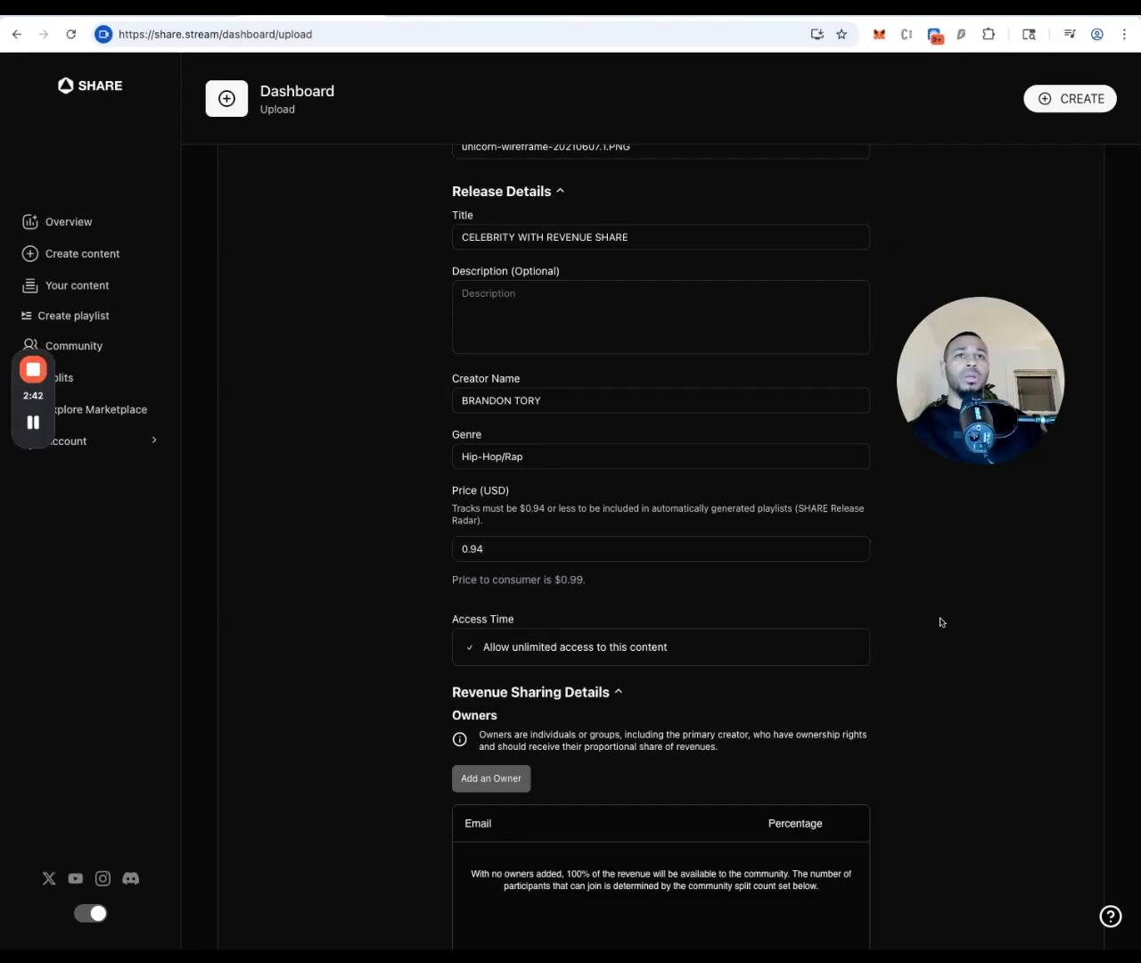
scroll(762, 736, down, 4)
scroll(762, 736, down, 1)
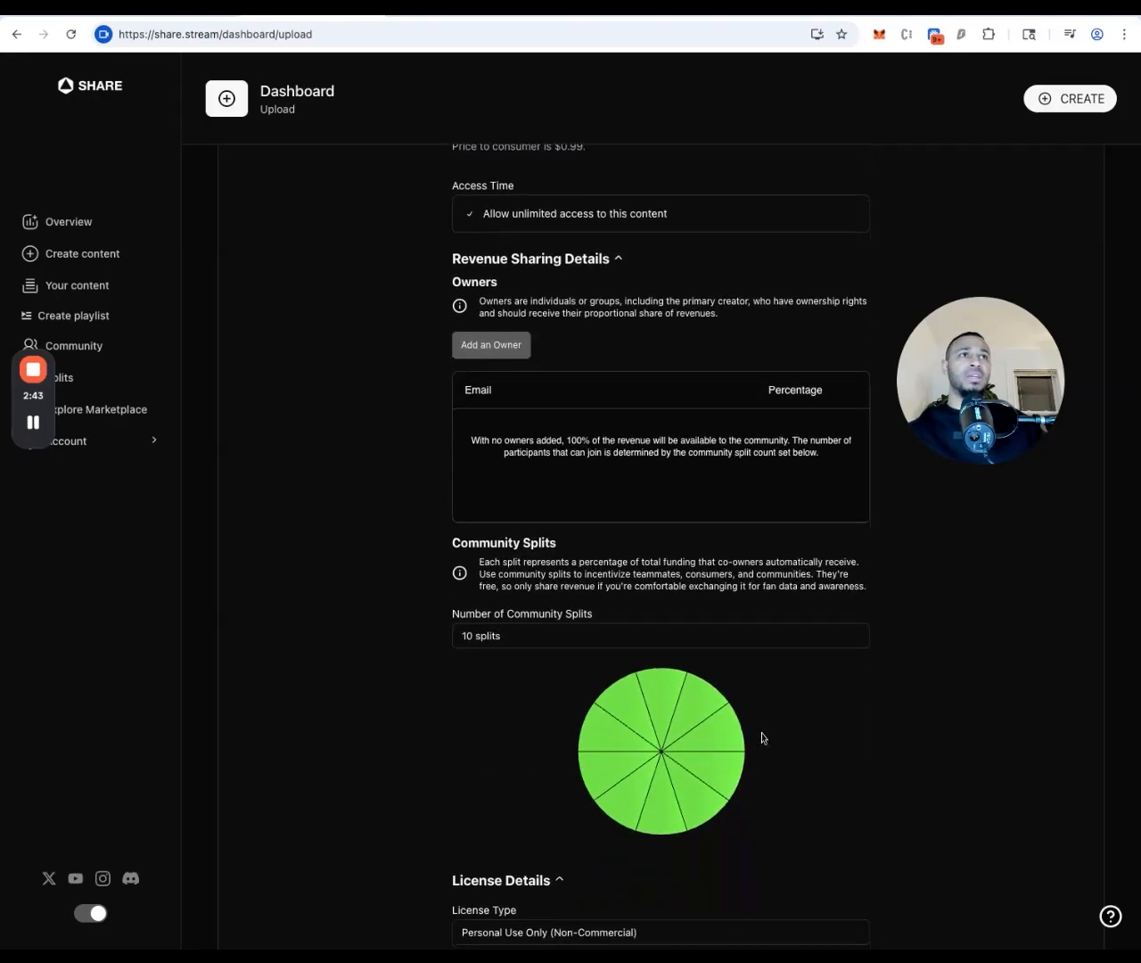
scroll(573, 464, down, 1)
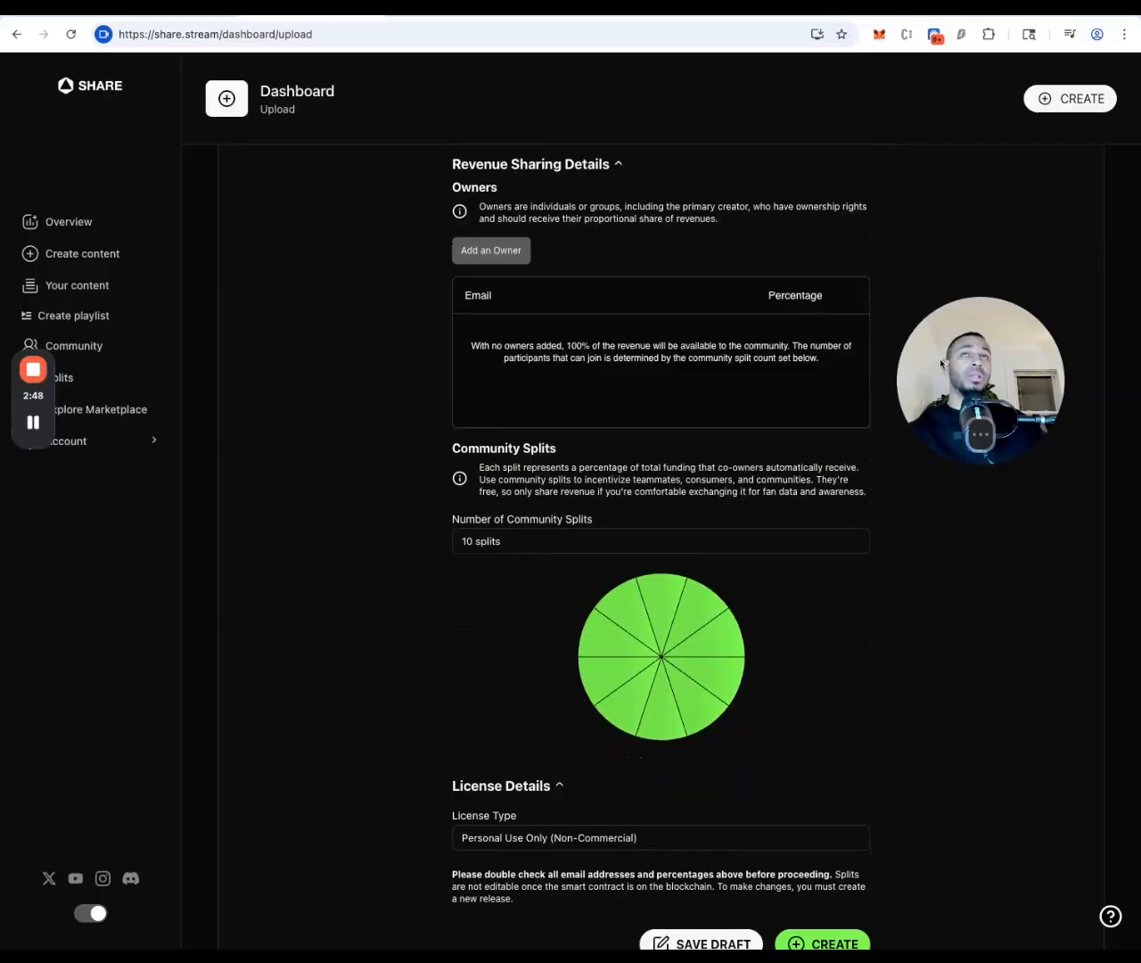
click(704, 16)
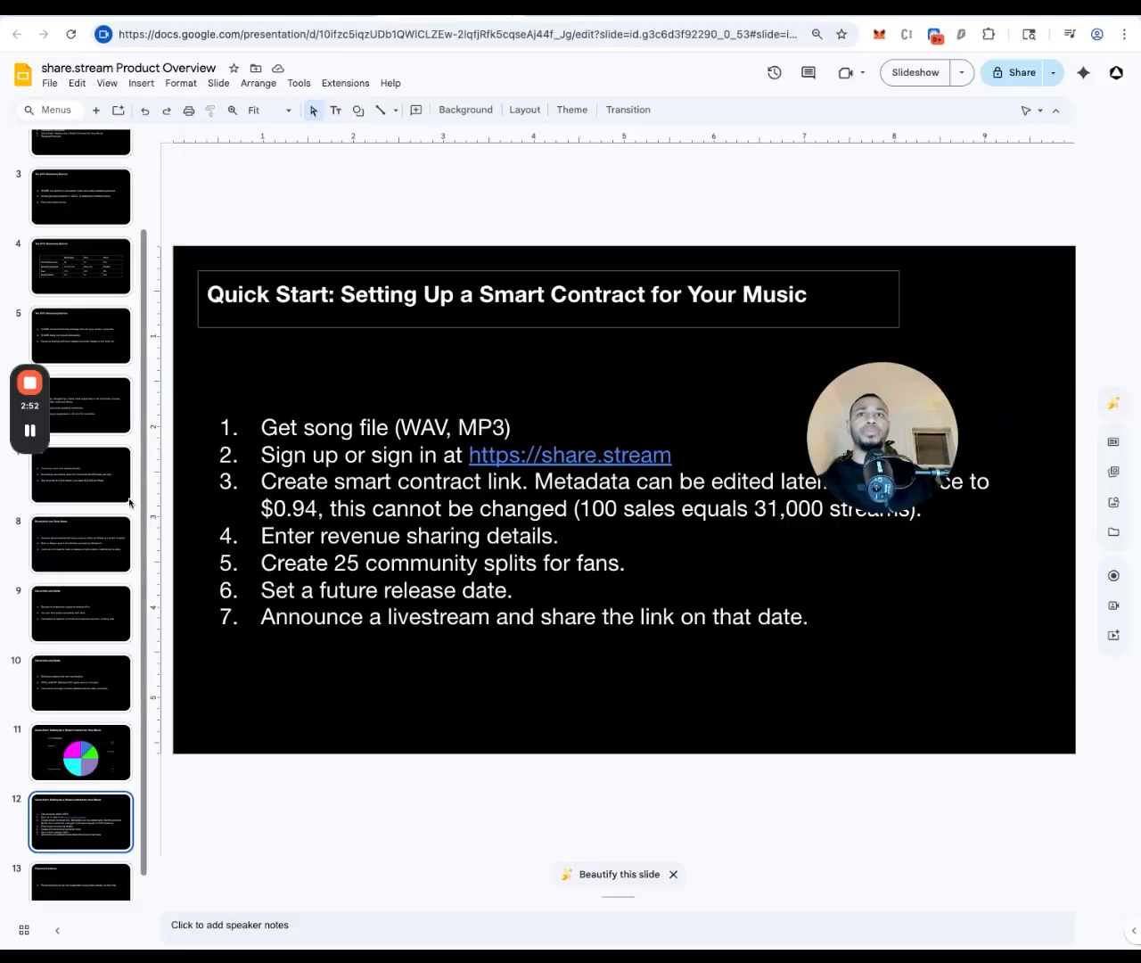
click(80, 754)
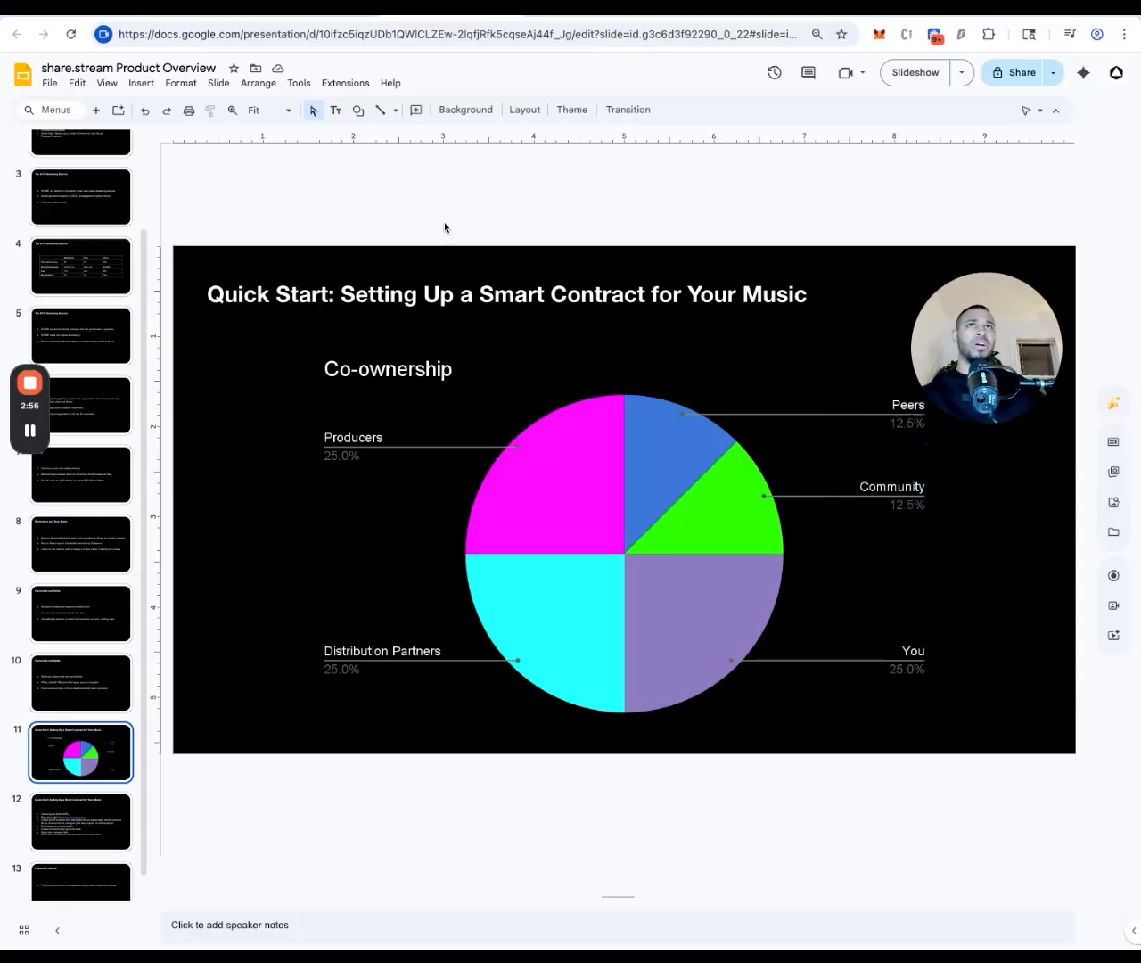
click(344, 20)
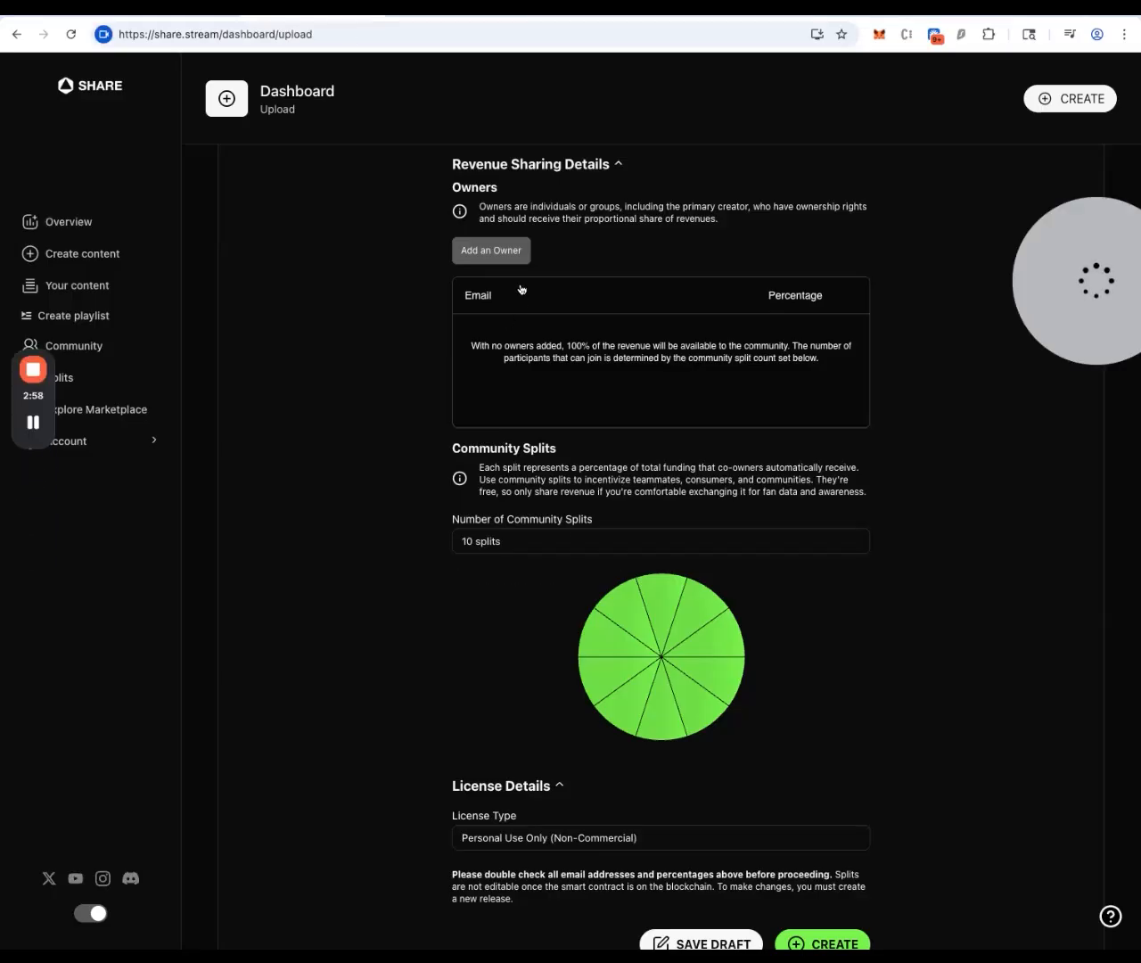
Add a co-owner with their e-mail address at a 25% revenue share
click(496, 251)
click(516, 329)
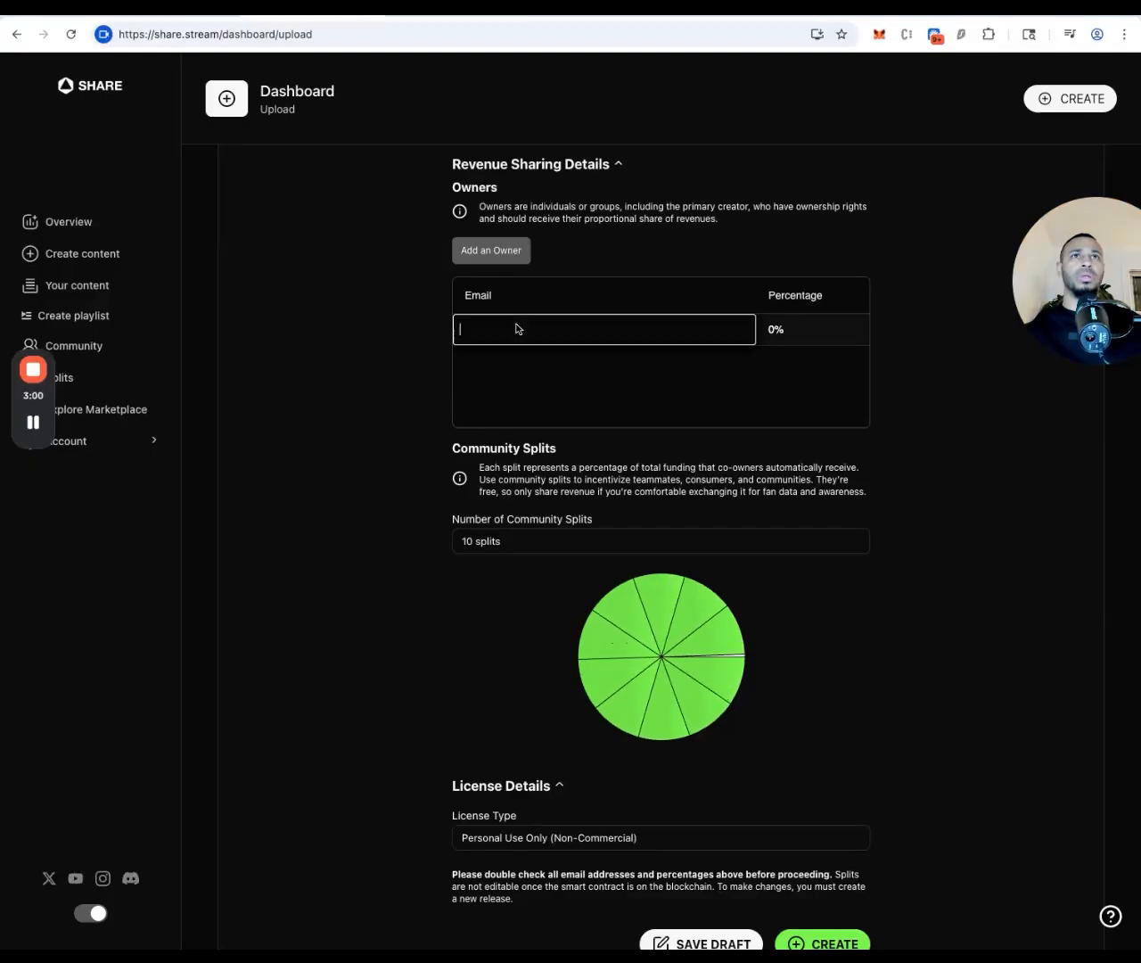
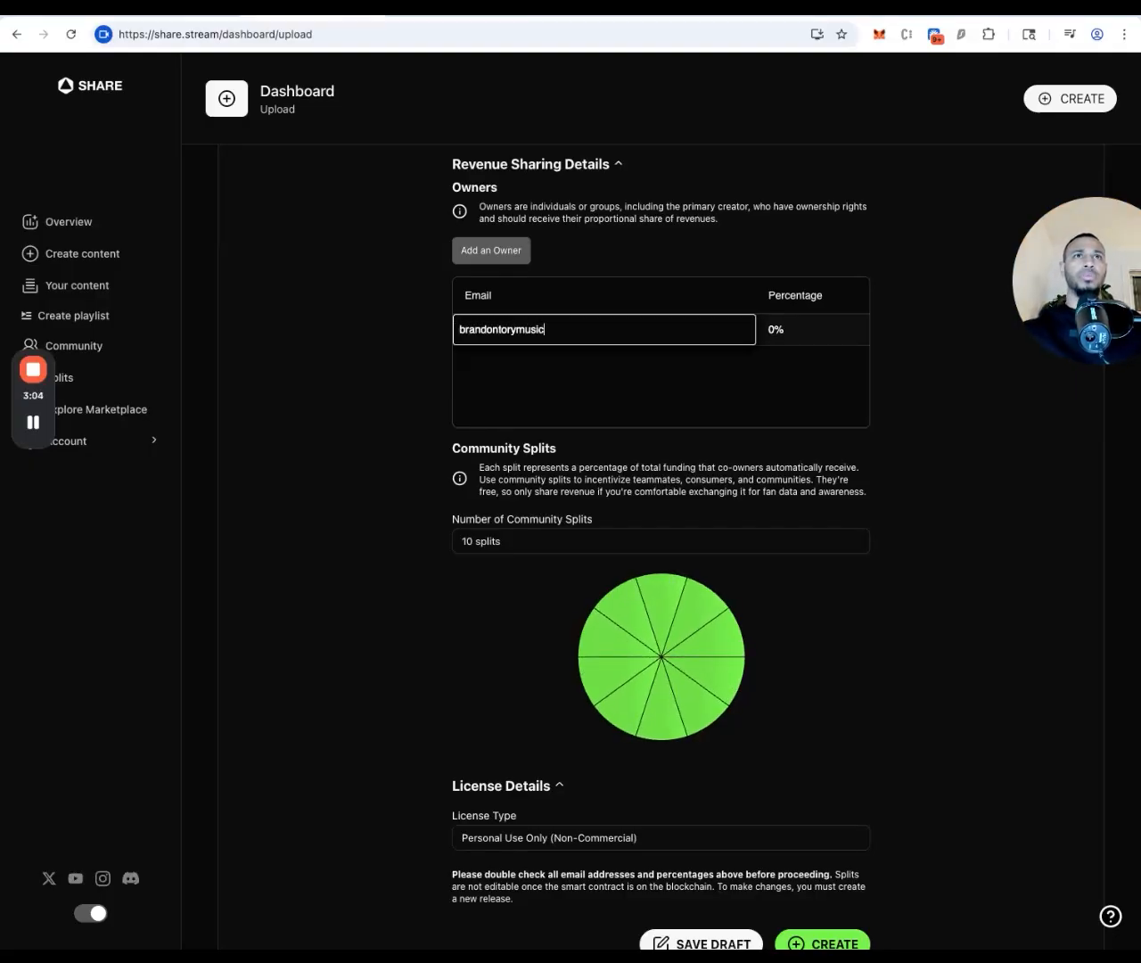
click(793, 328)
text(25)
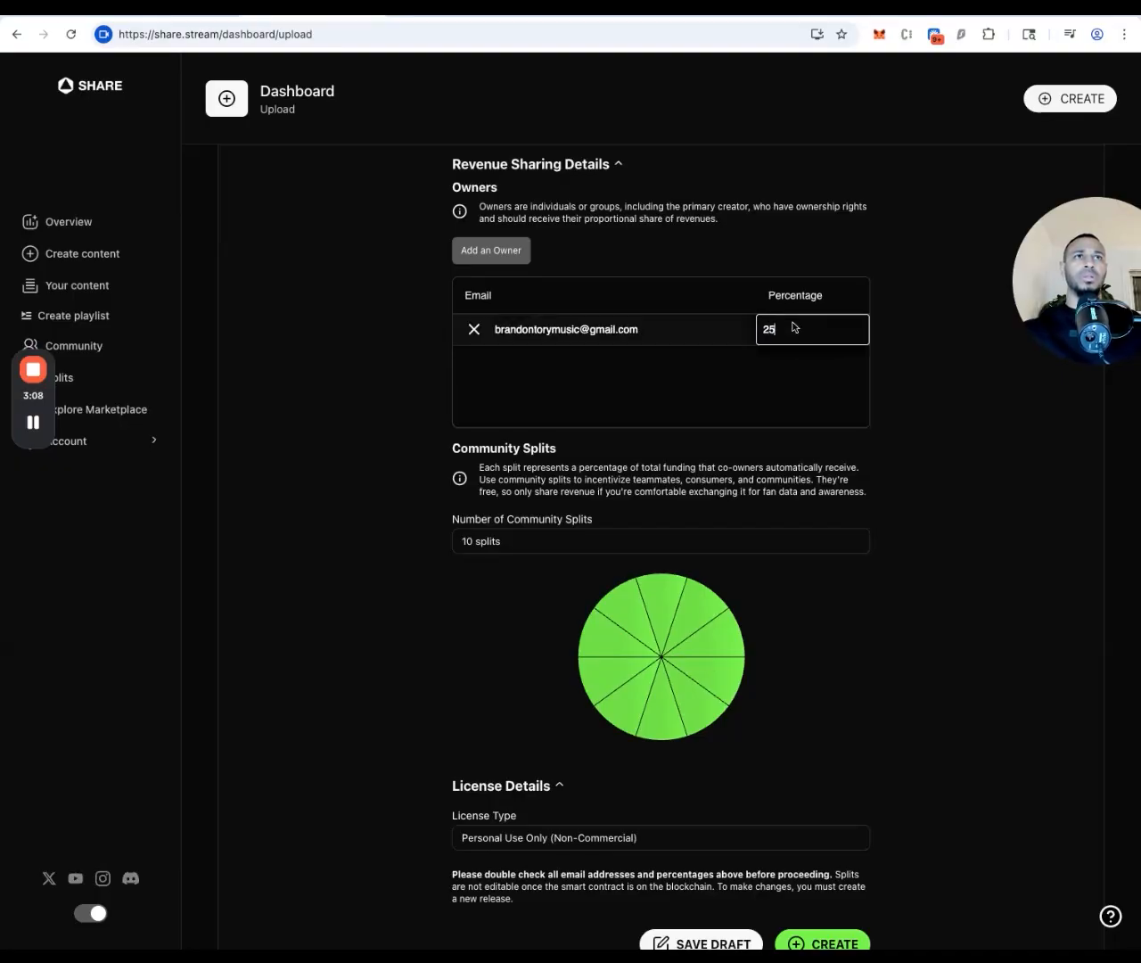
Check the slide deck, then return to the release upload form
click(455, 9)
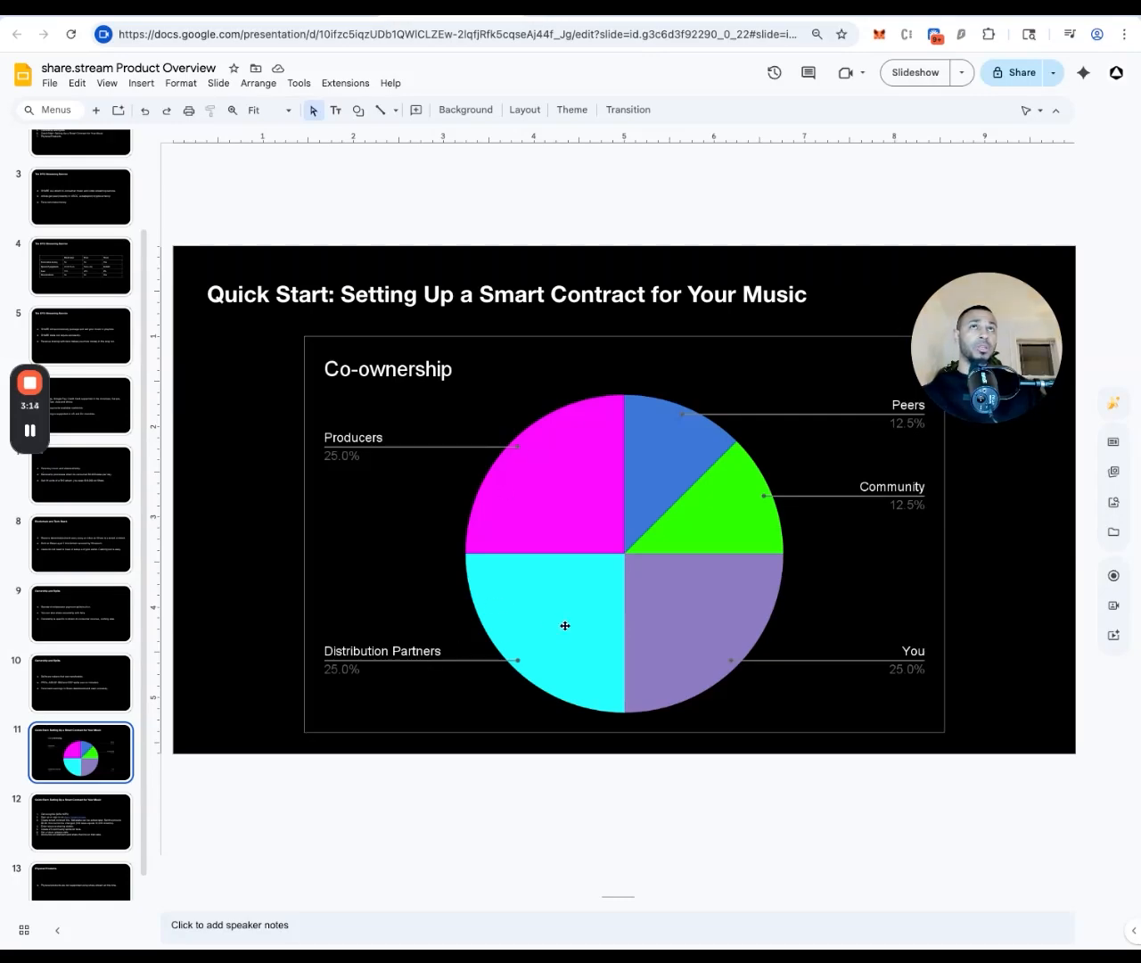
click(335, 17)
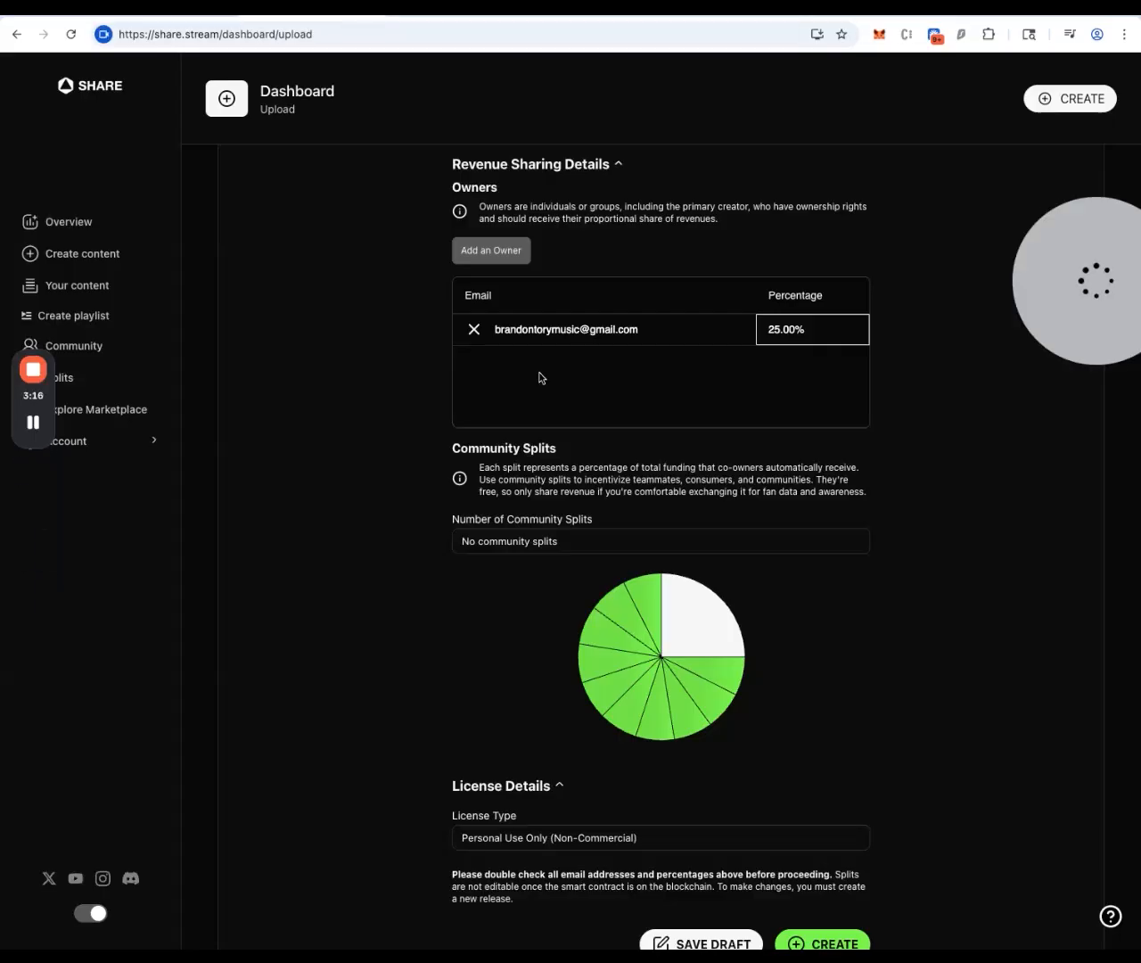
drag(1073, 257, 961, 285)
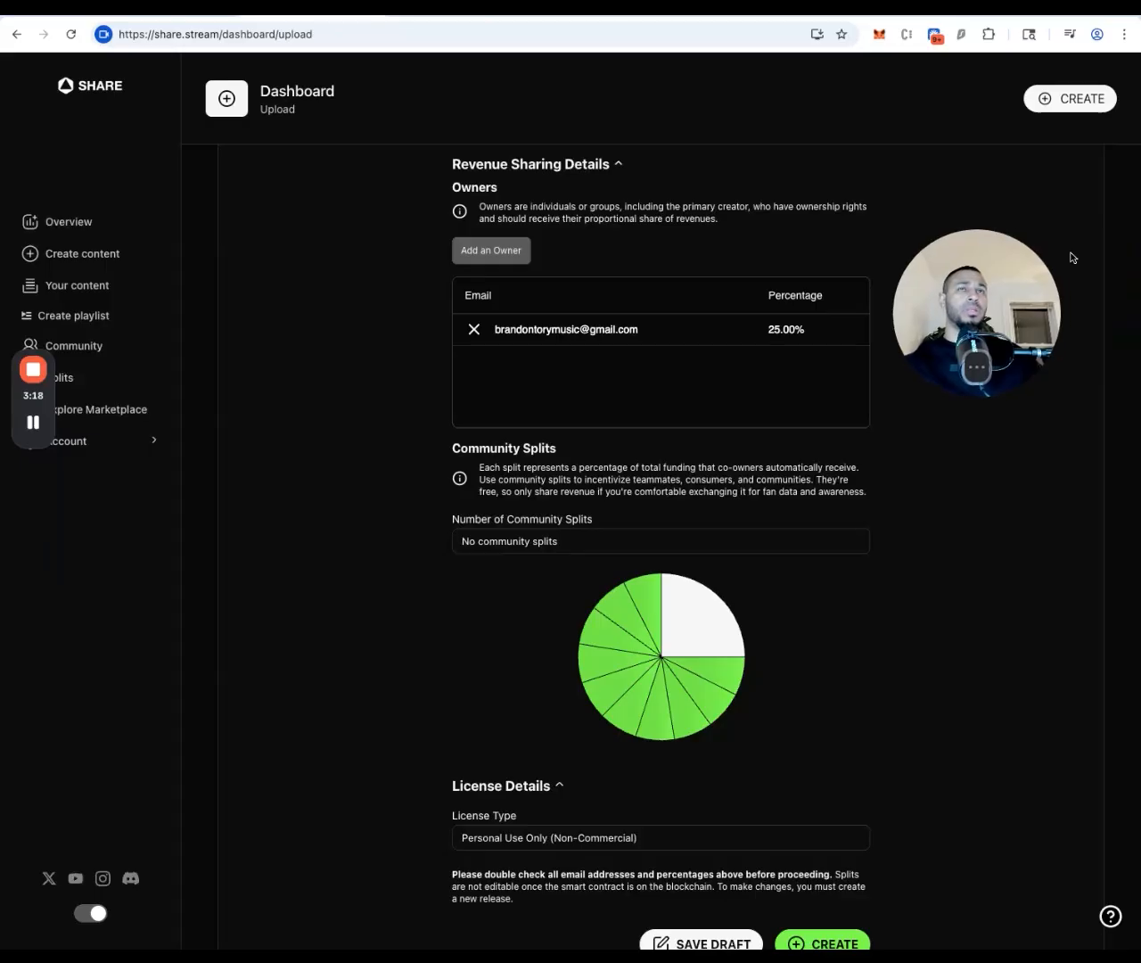
Add another co-owner by e-mail at 25%, then select the co-ownership pie chart in Slides
click(492, 260)
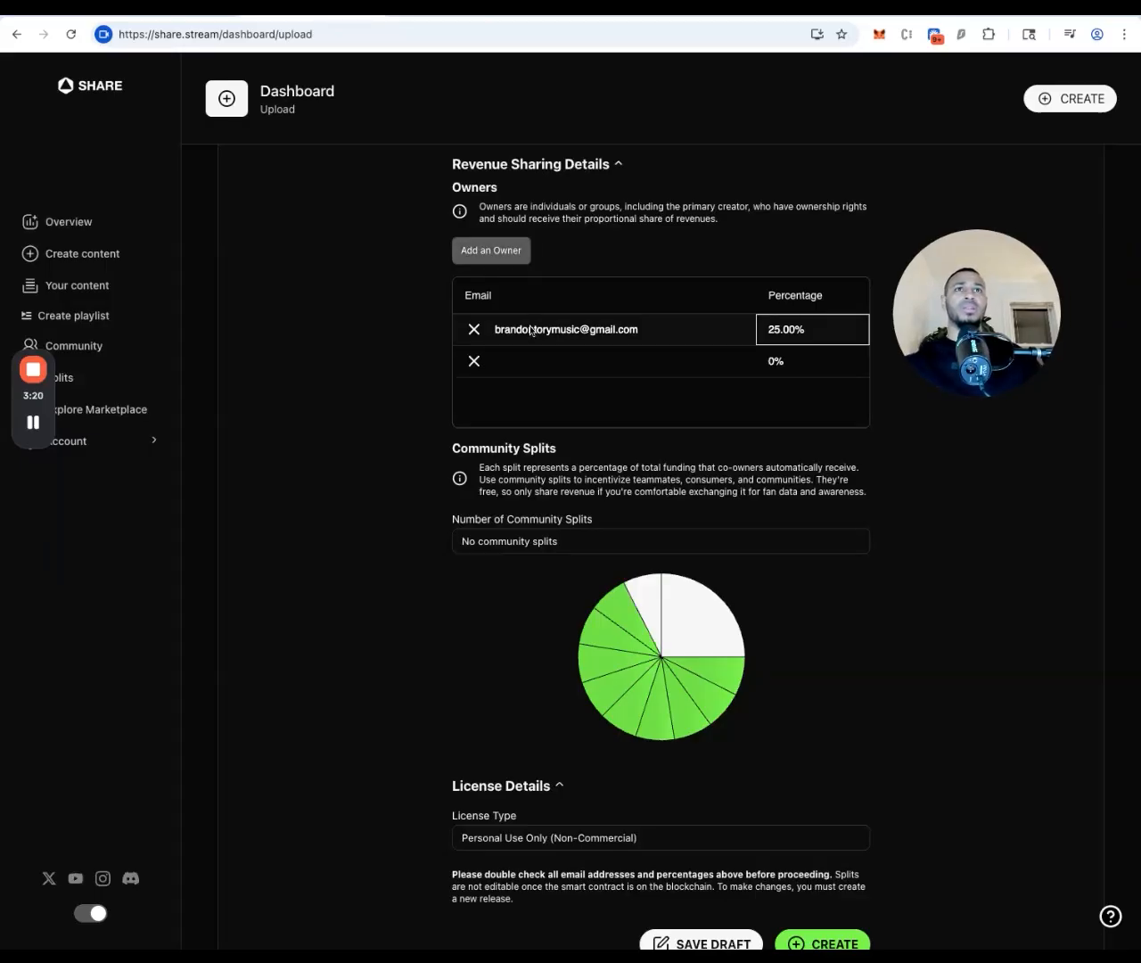
click(520, 372)
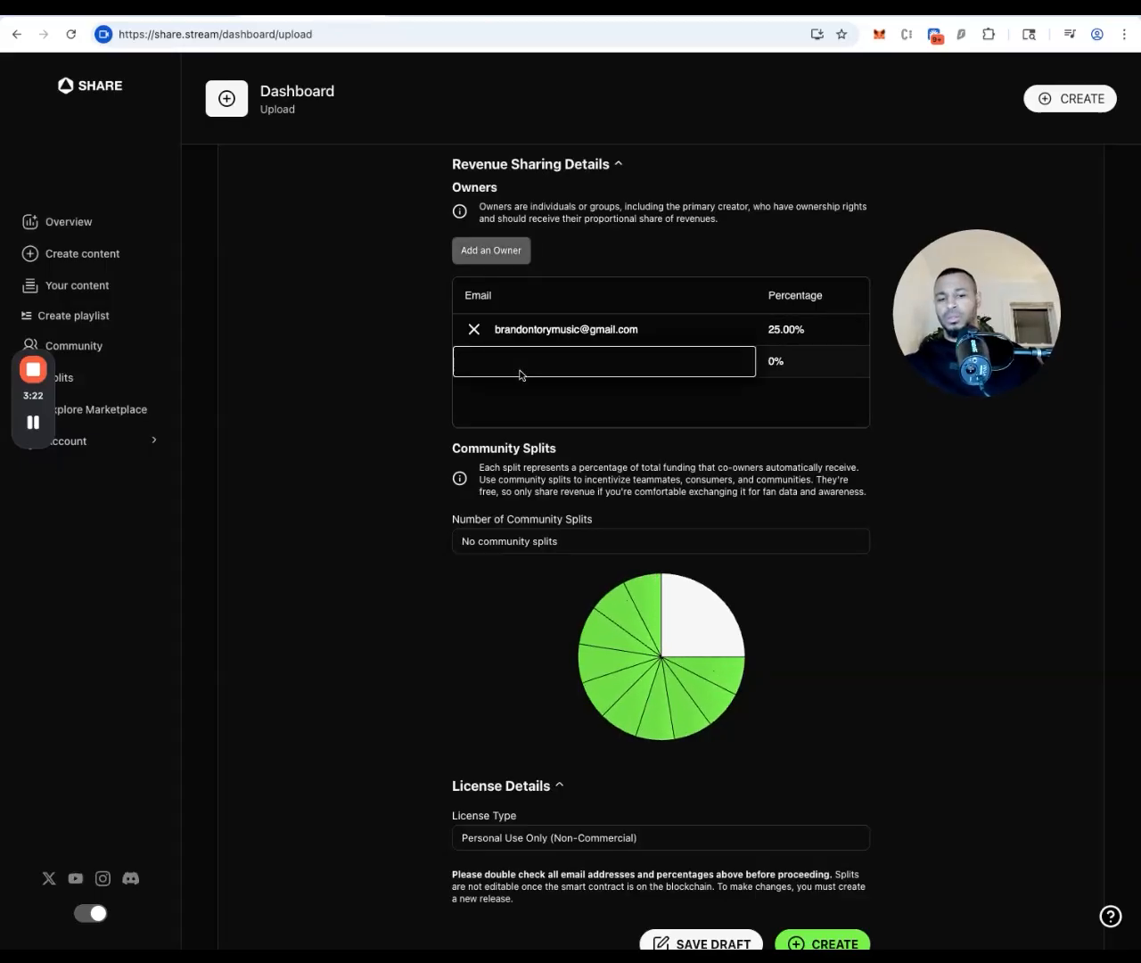
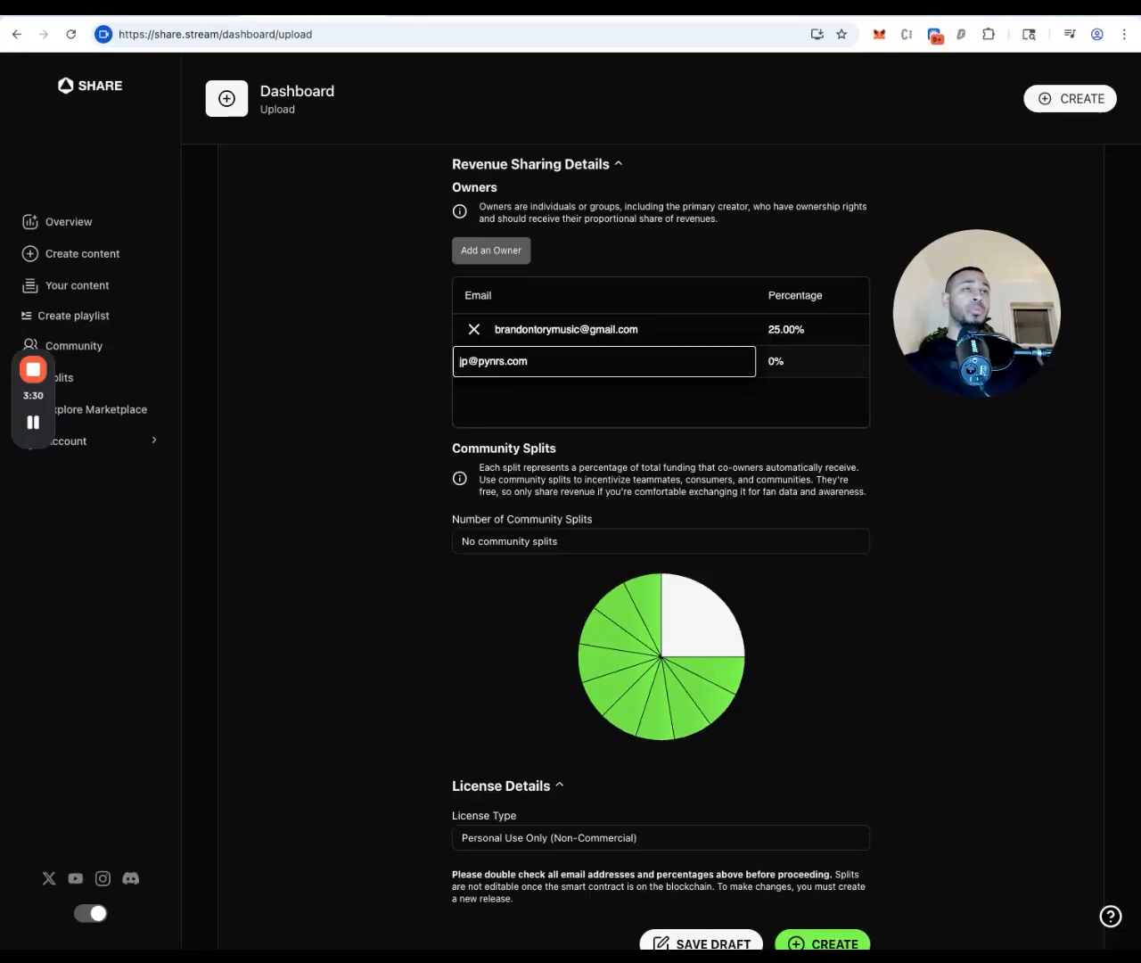
click(786, 368)
text(25)
key(Return)
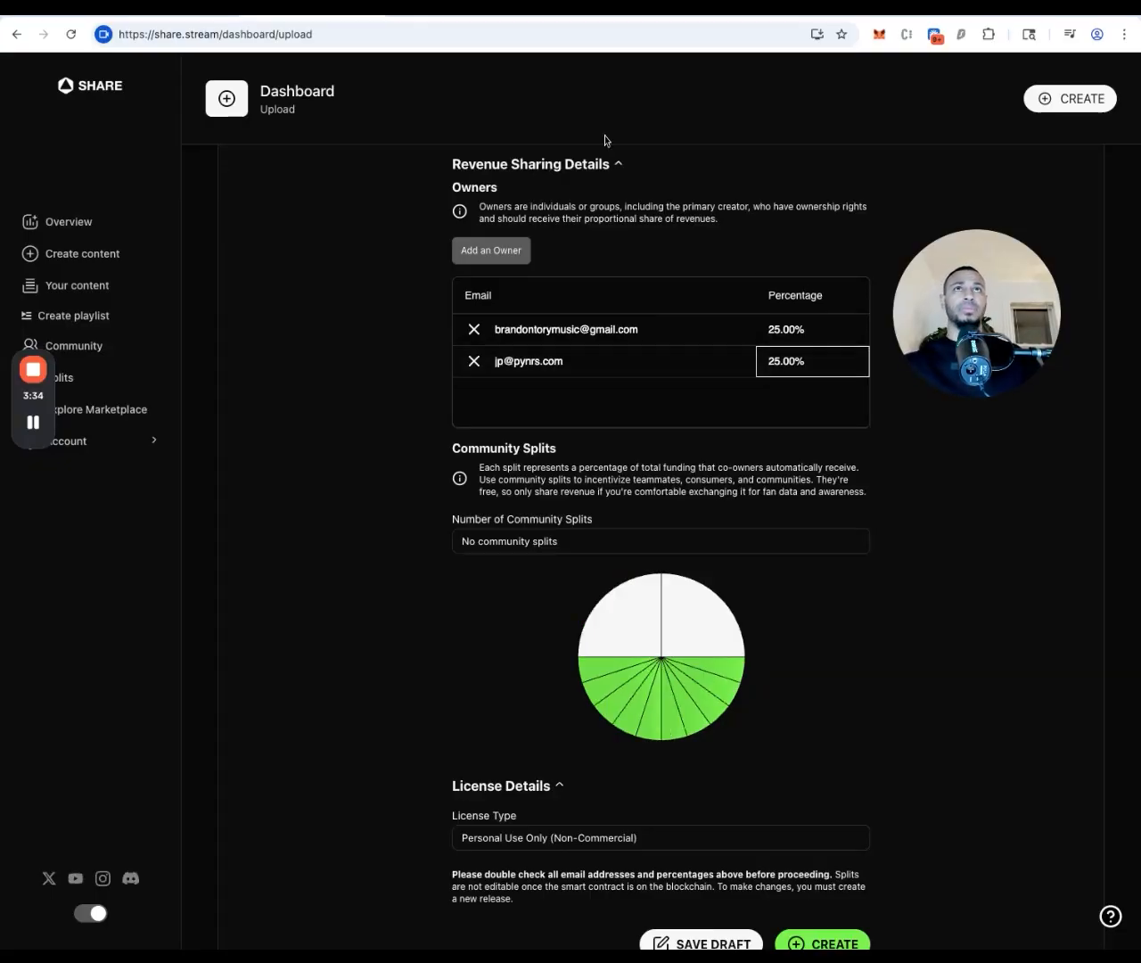
click(482, 9)
click(532, 493)
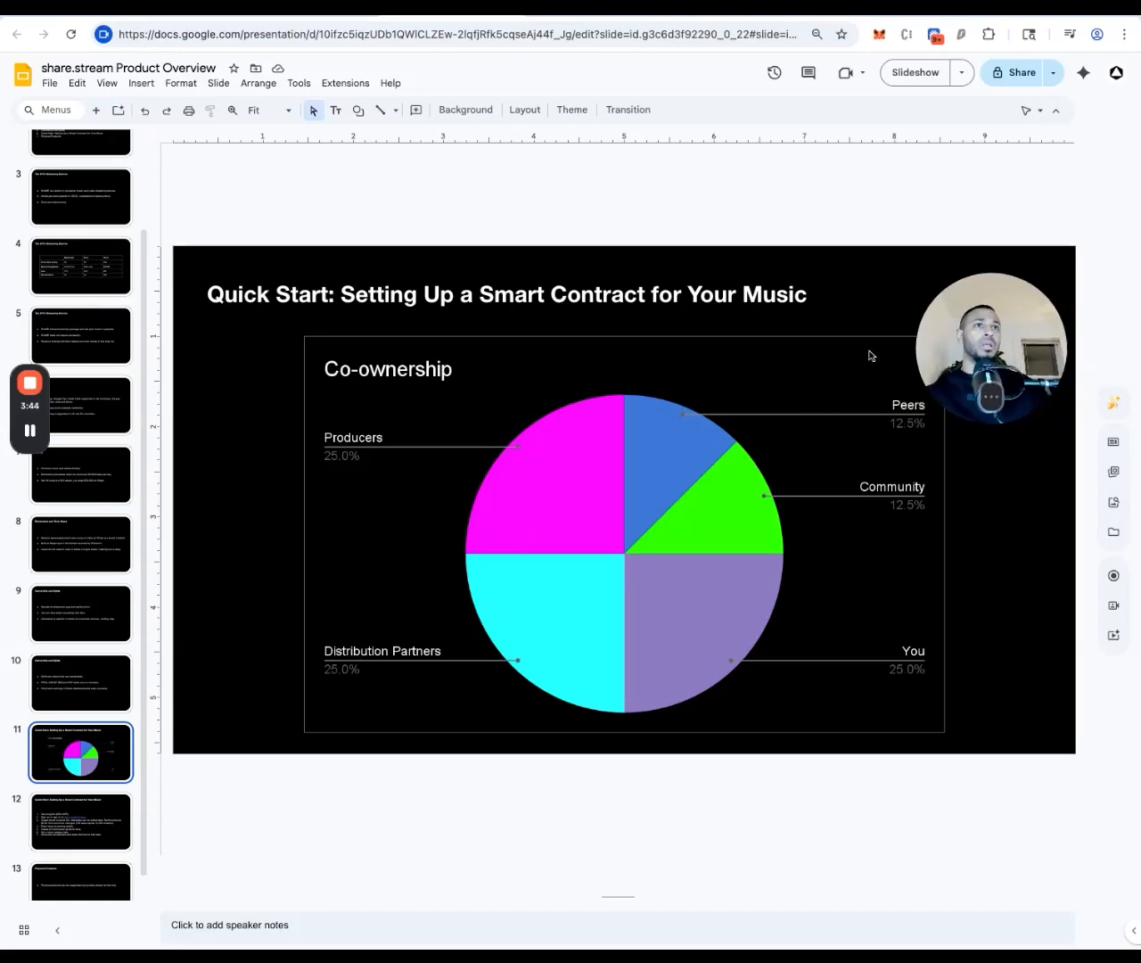
Add a third co-owner by e-mail with a 25% share, comparing against the co-ownership slide
click(319, 15)
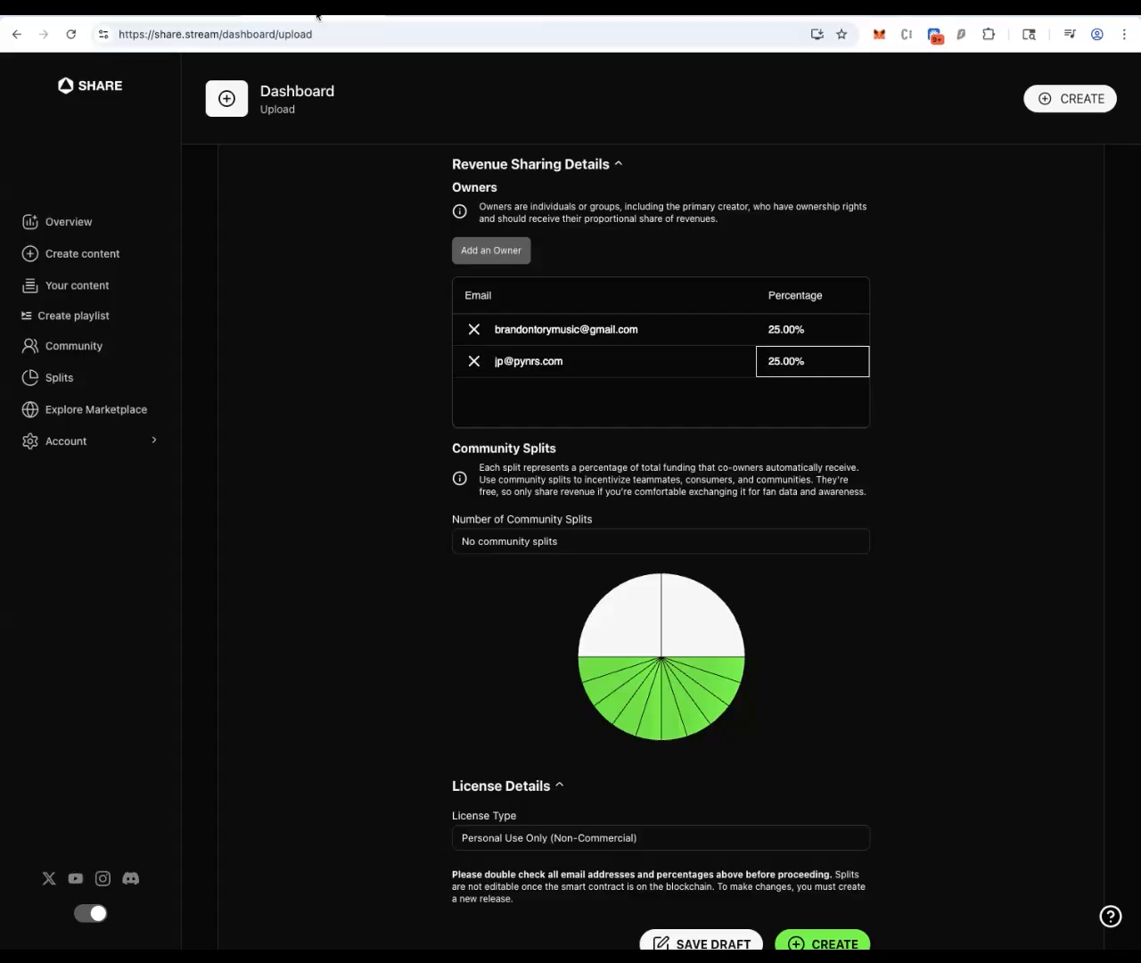
click(493, 251)
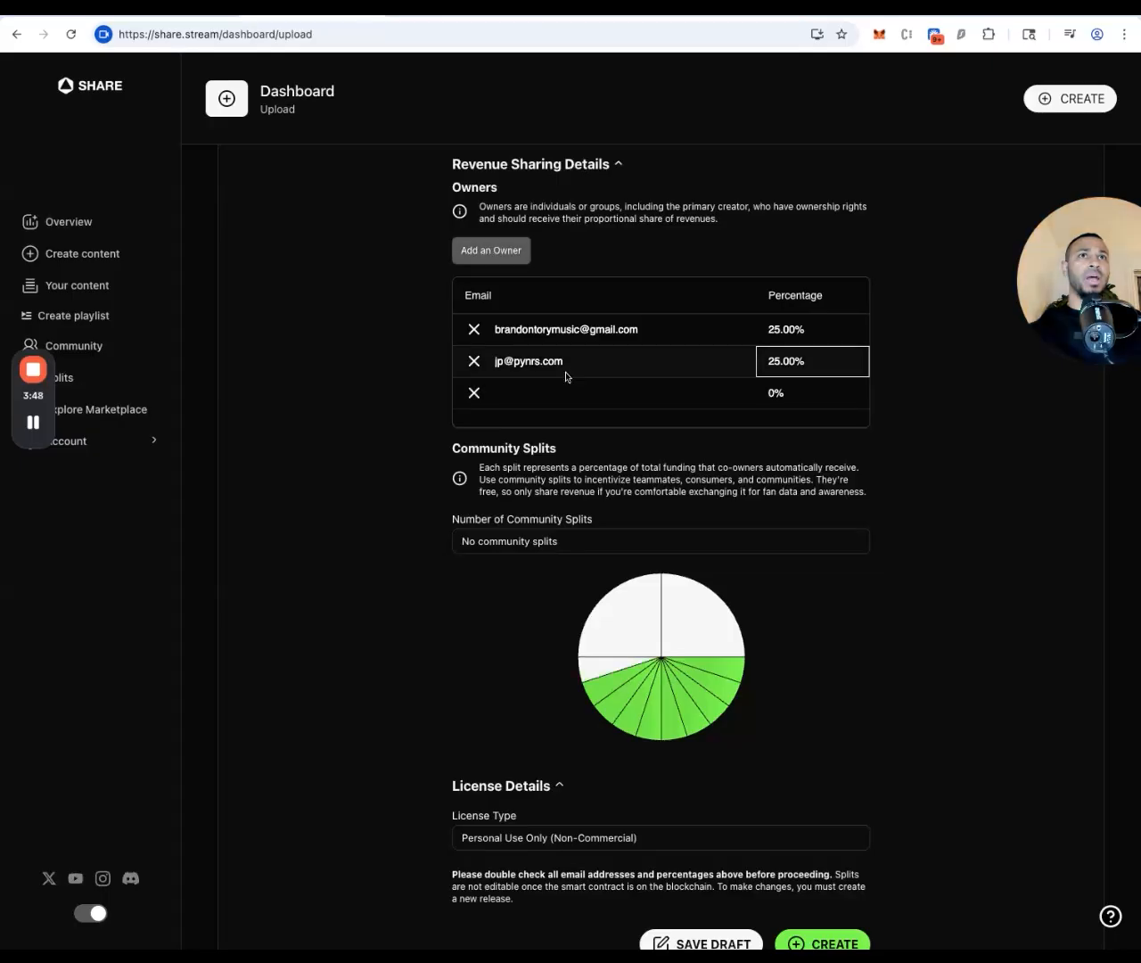
click(556, 392)
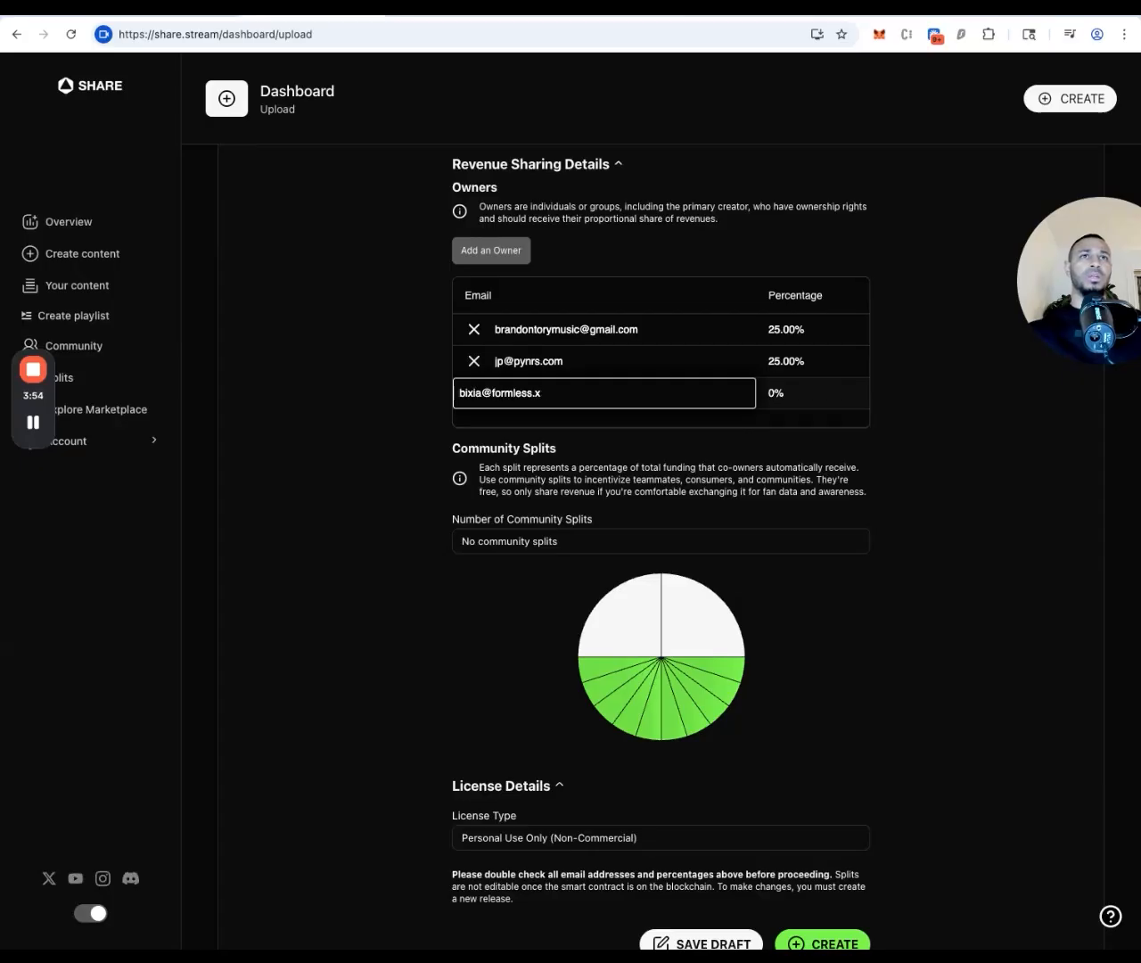
click(777, 393)
text(25.0)
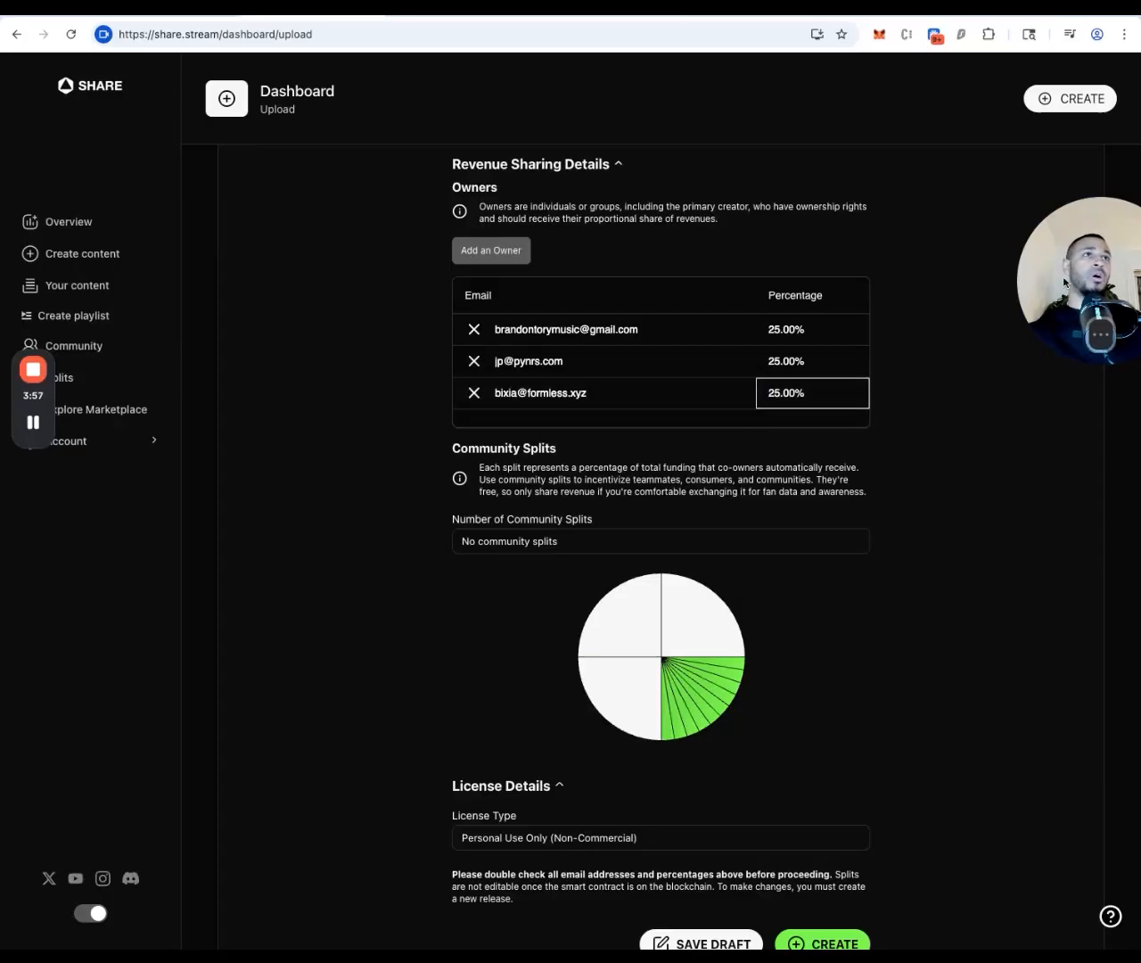
drag(1072, 245, 955, 303)
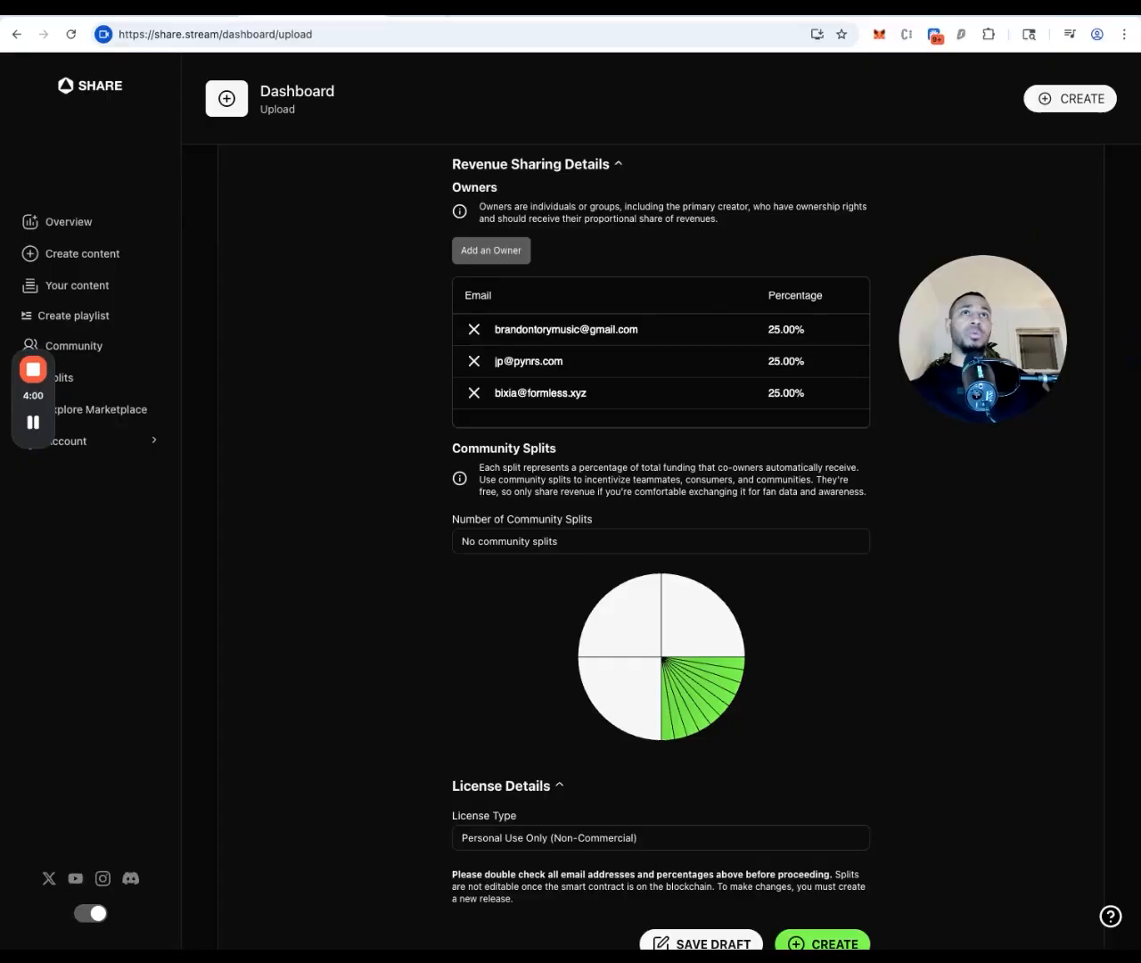
click(450, 9)
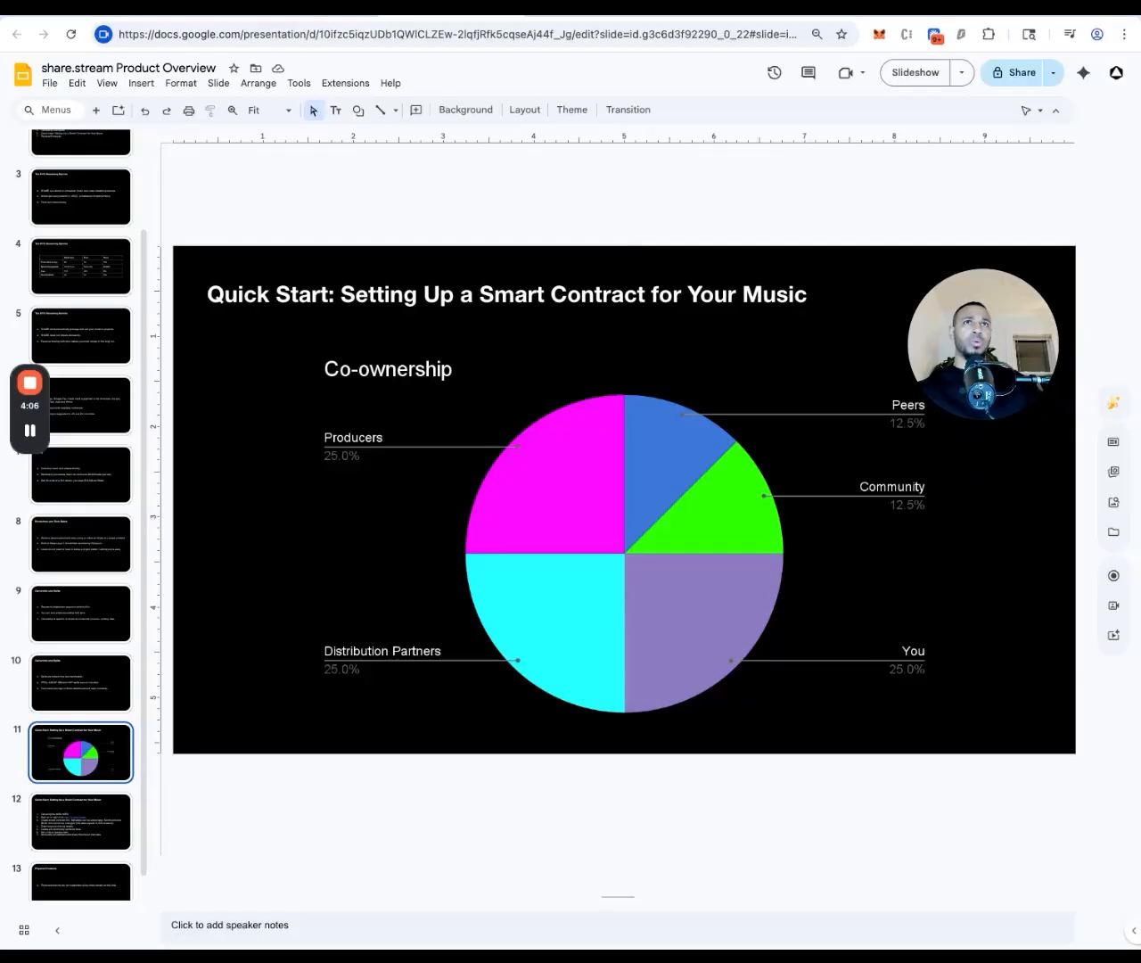
click(312, 8)
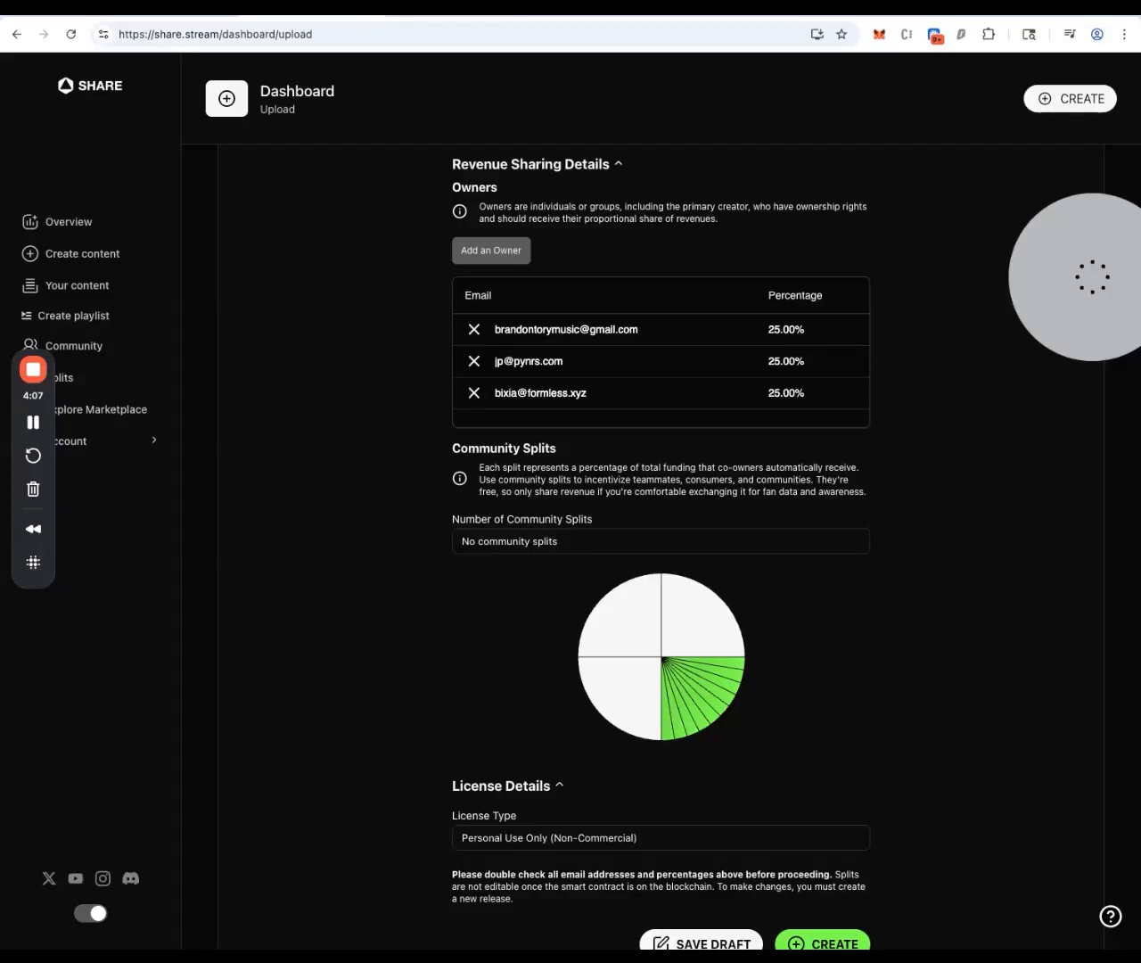
Add a fourth co-owner row with their e-mail at a 25% share
click(504, 262)
click(513, 435)
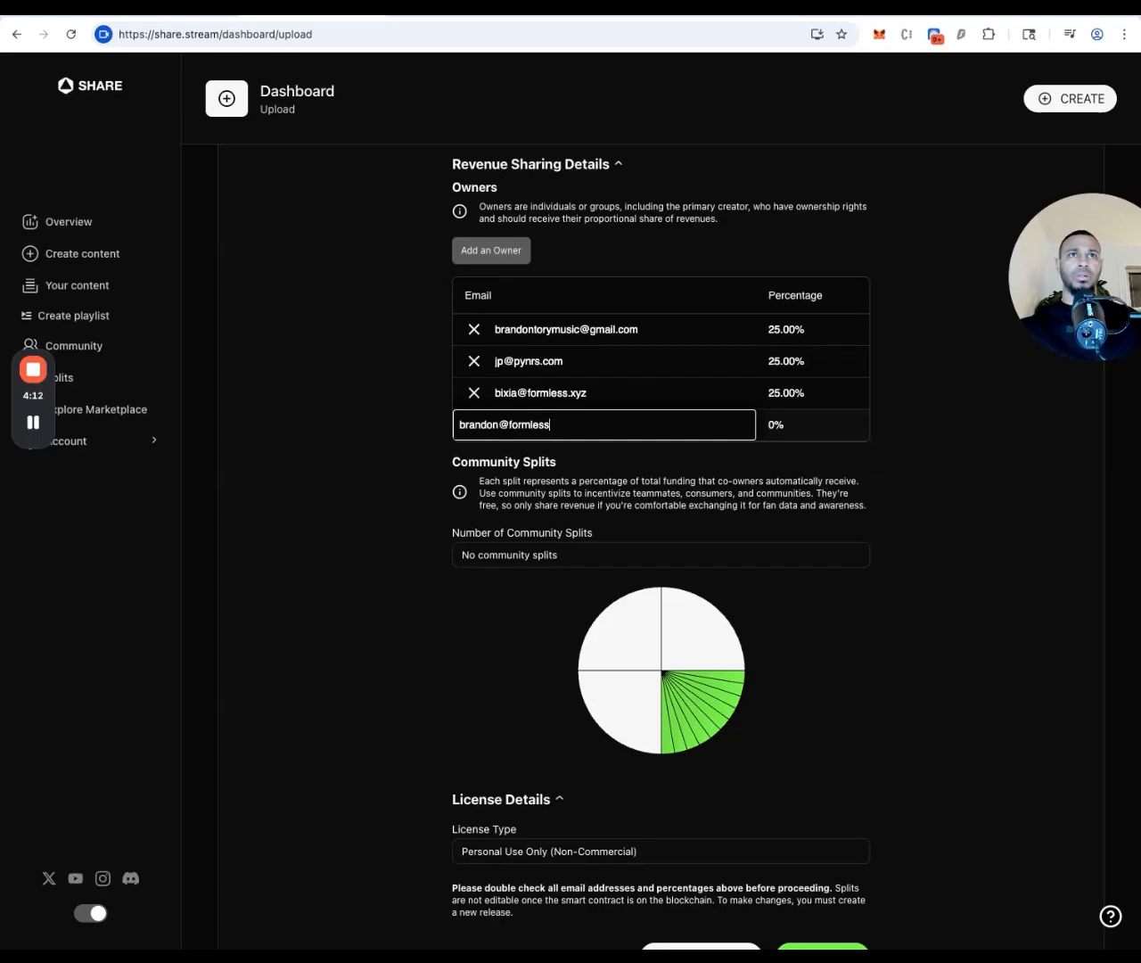
click(781, 425)
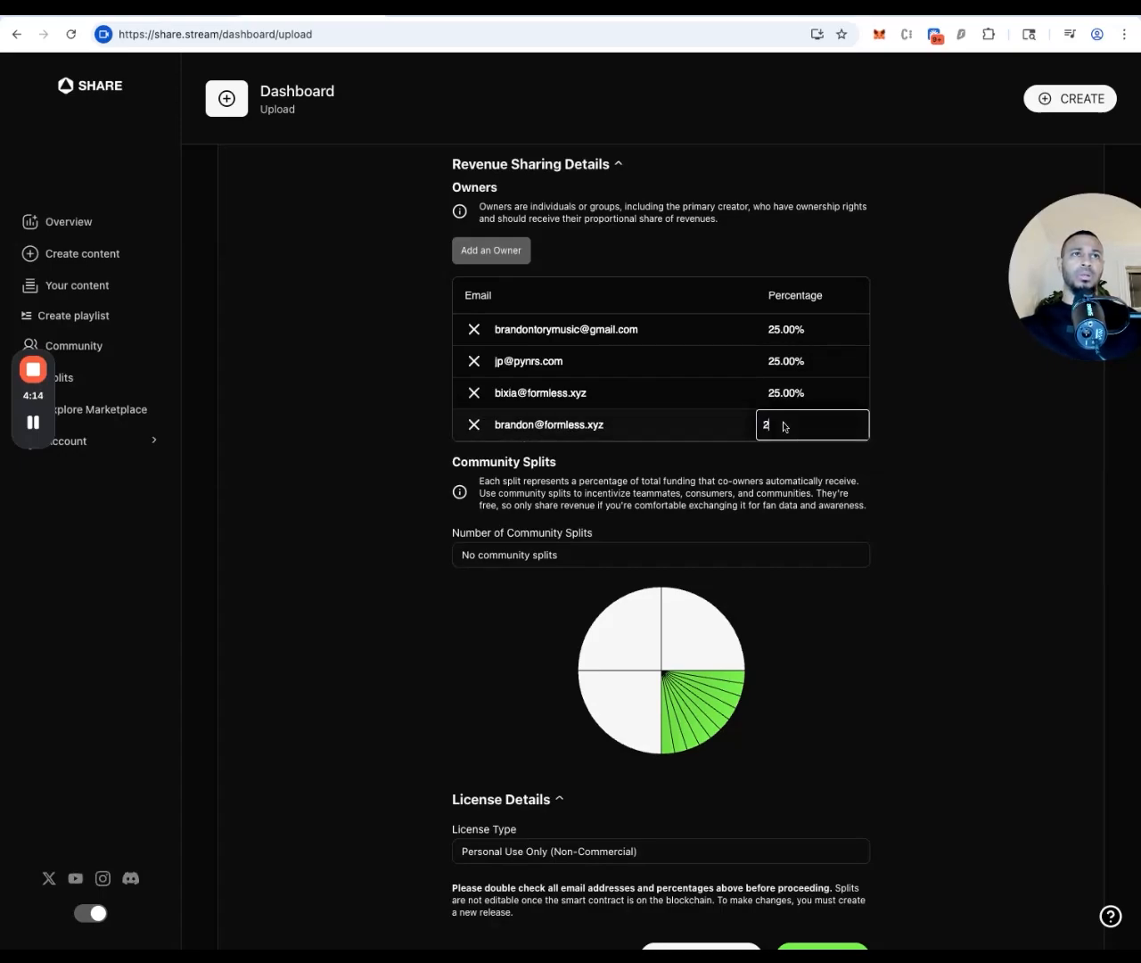
key(Return)
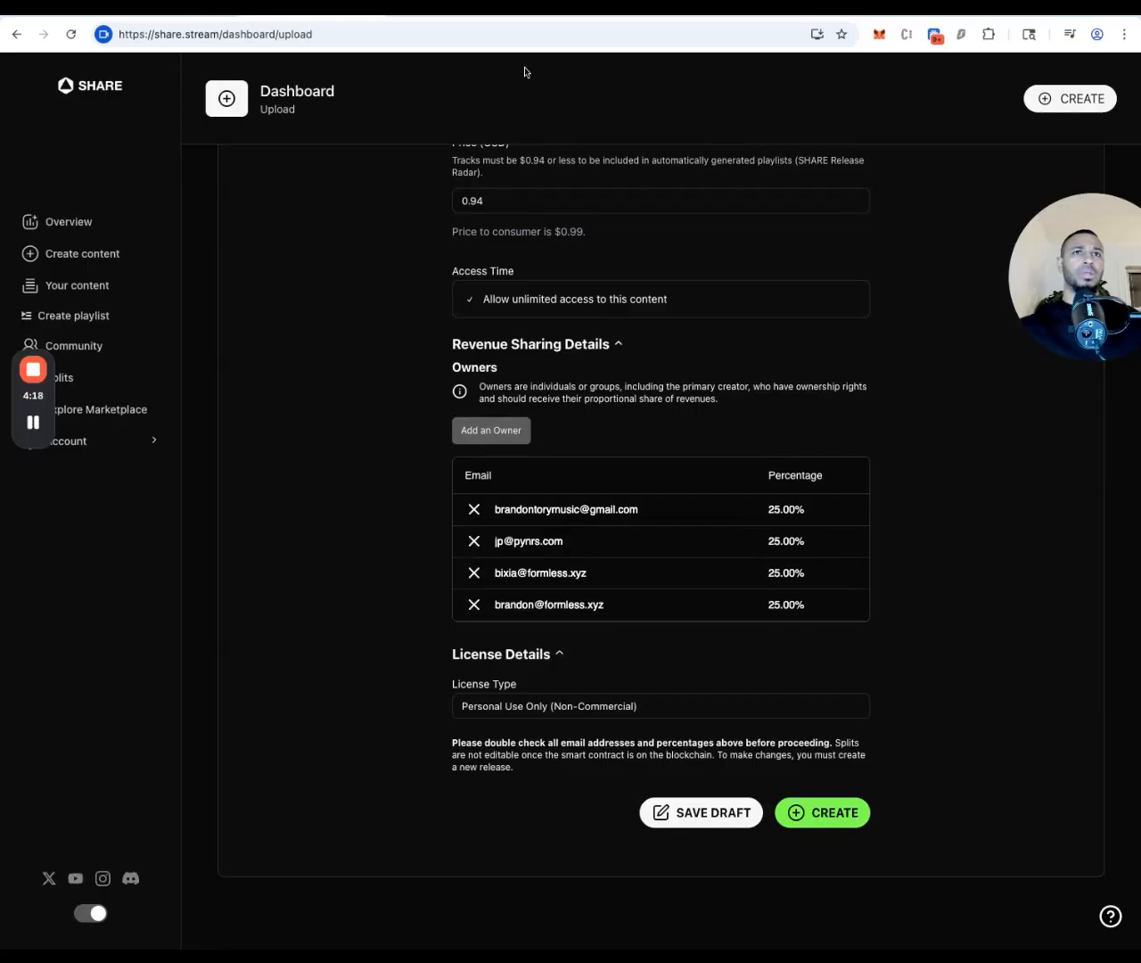
After checking the co-ownership slide, lower the third co-owner's share to 12.5%
click(442, 15)
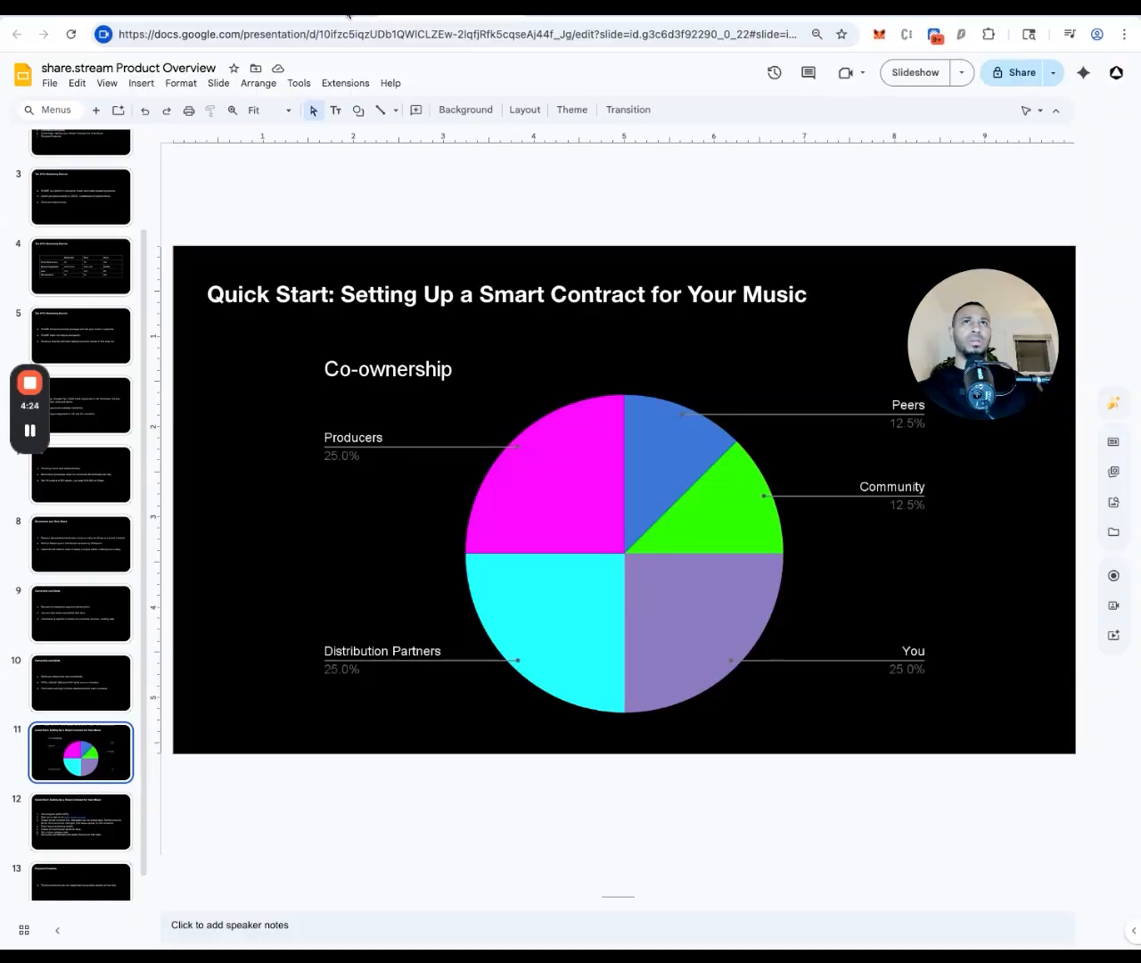
click(347, 13)
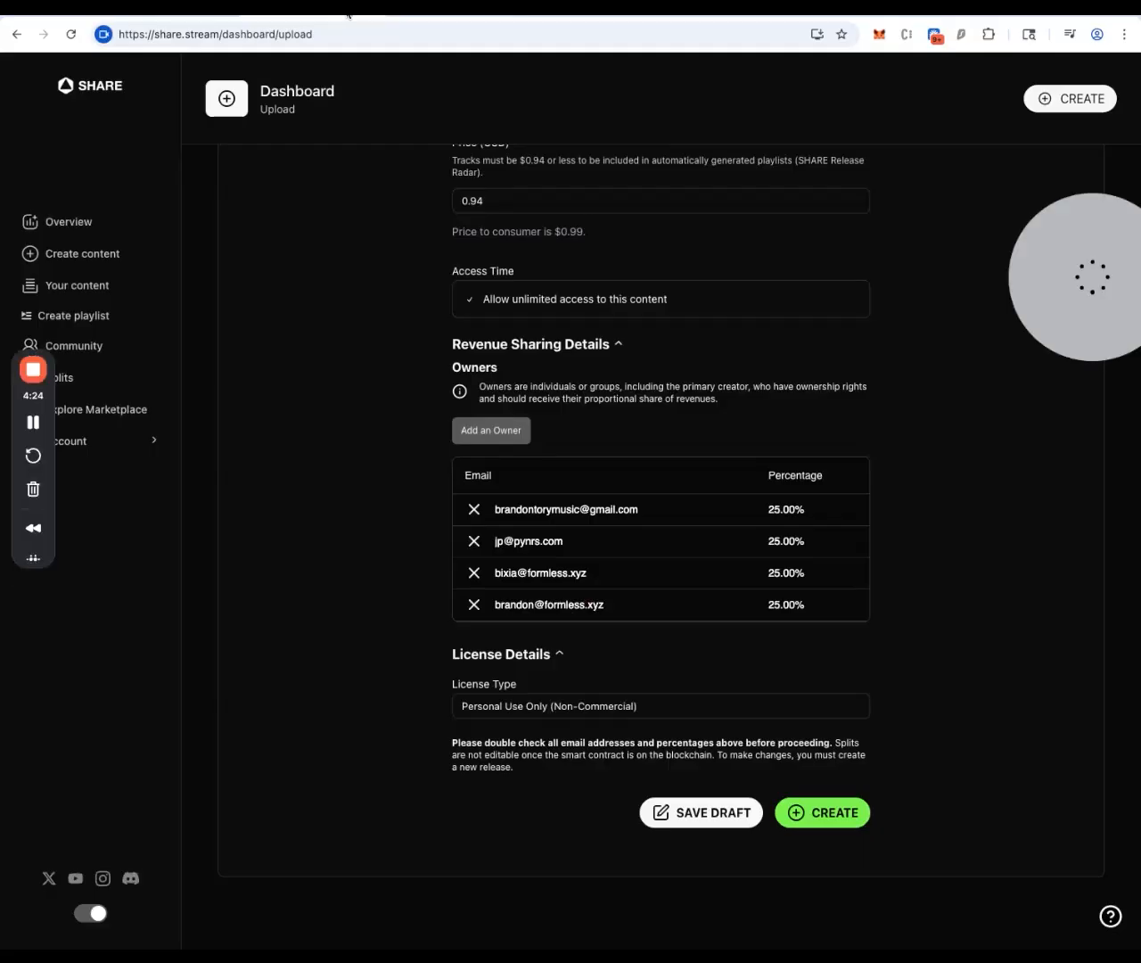
click(792, 578)
text(12.5)
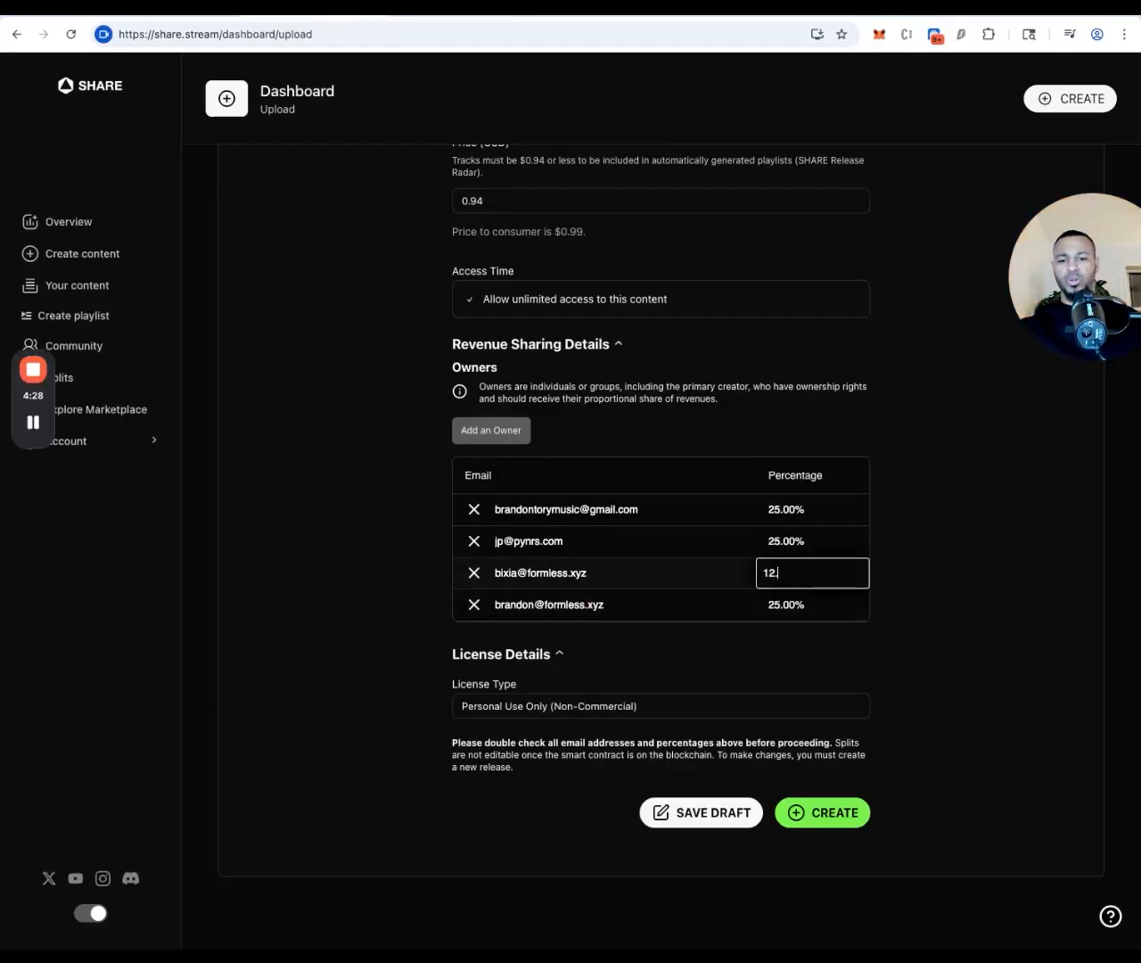
key(Return)
scroll(989, 597, down, 5)
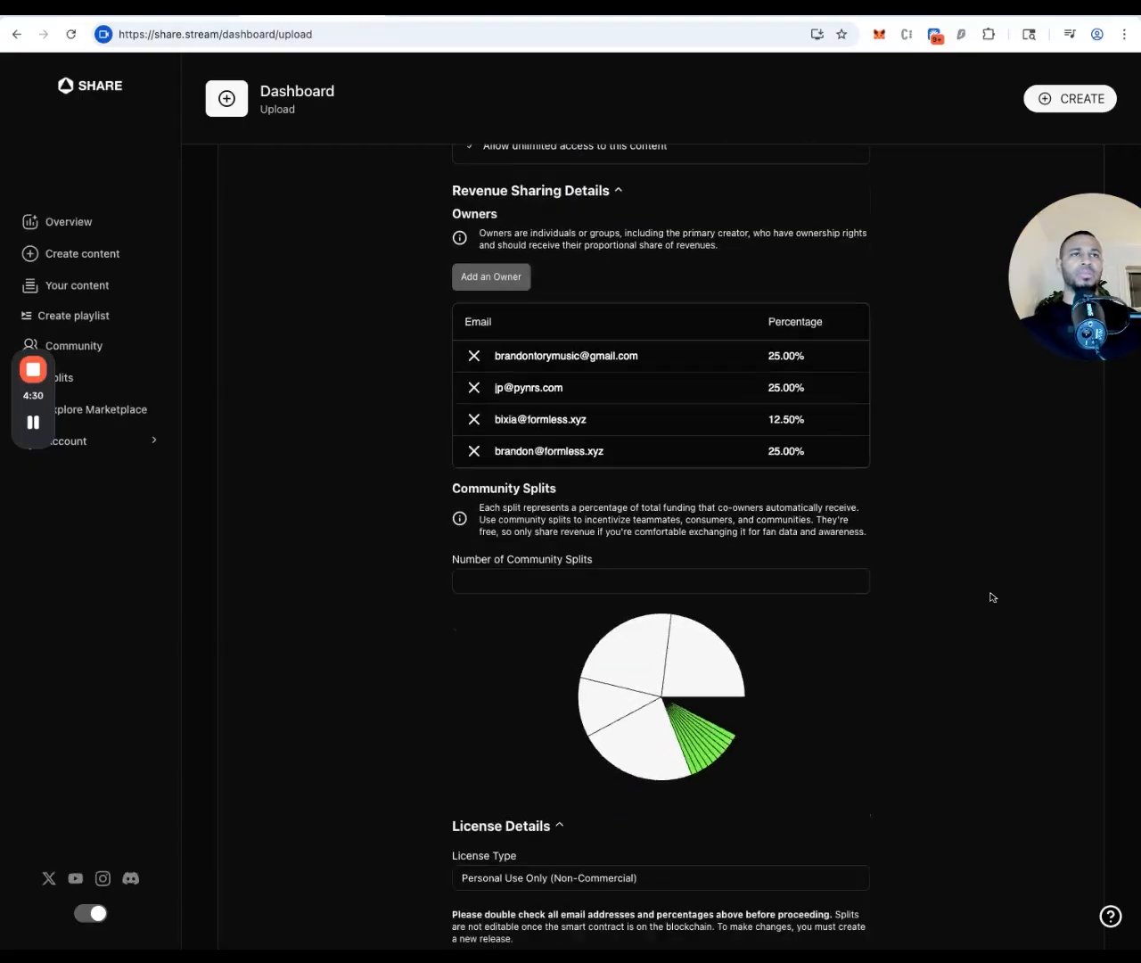
click(440, 16)
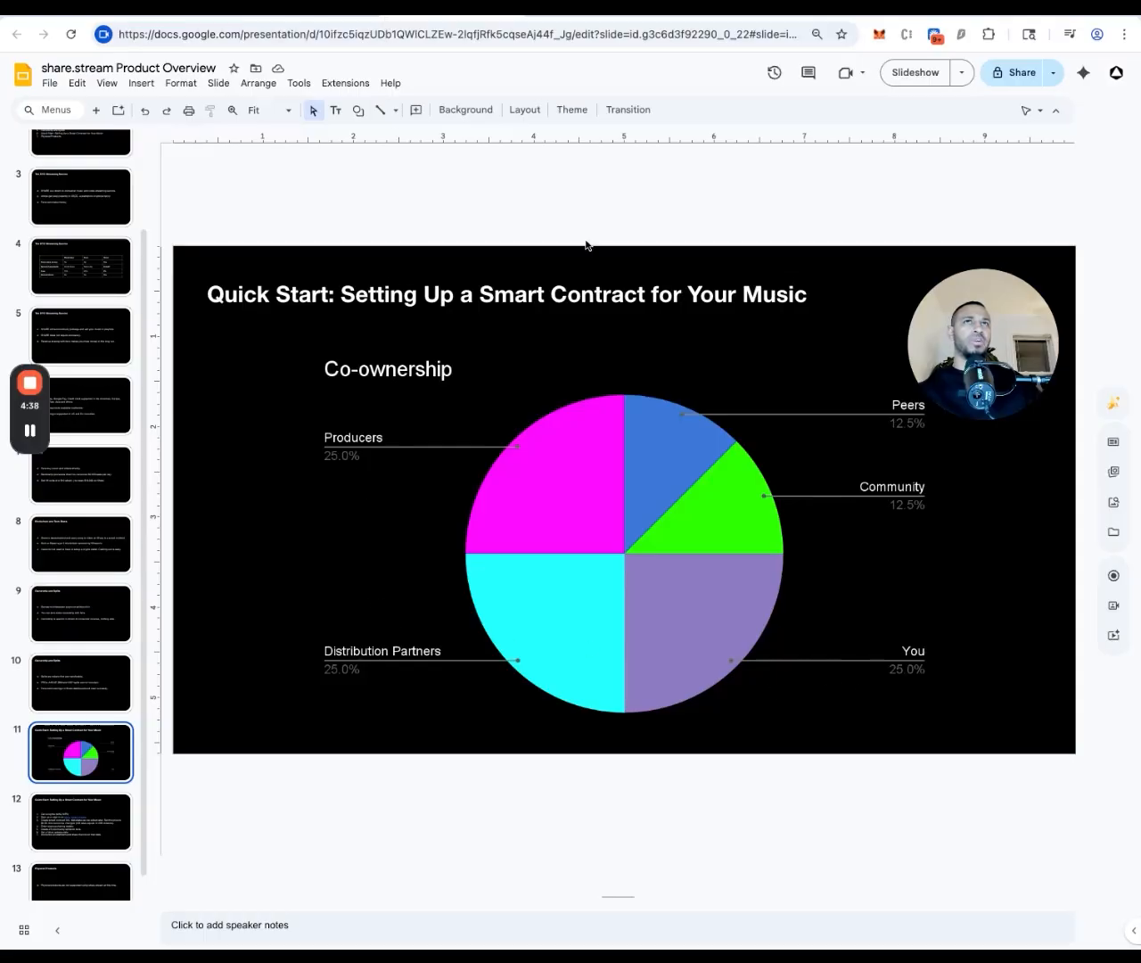
click(339, 12)
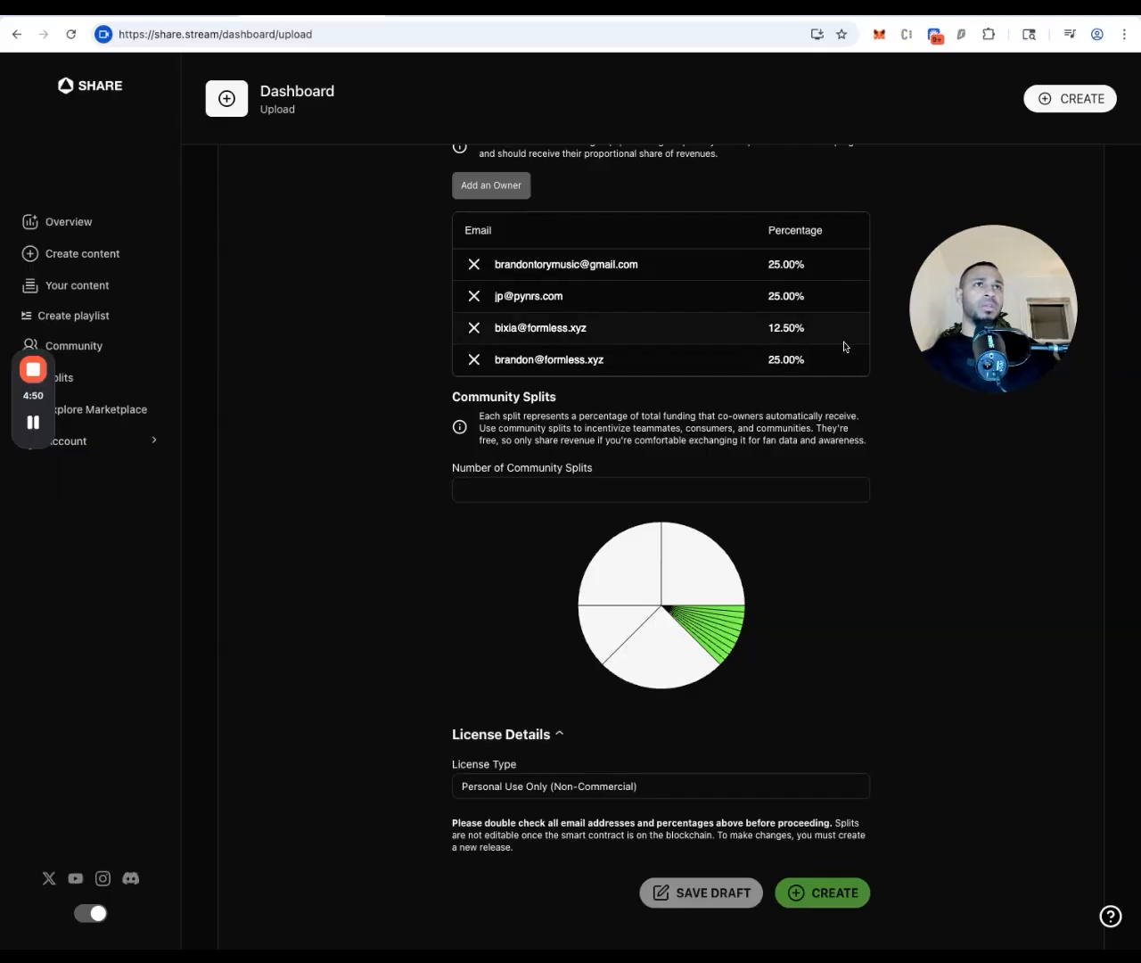
scroll(834, 551, down, 2)
mouse_move(639, 491)
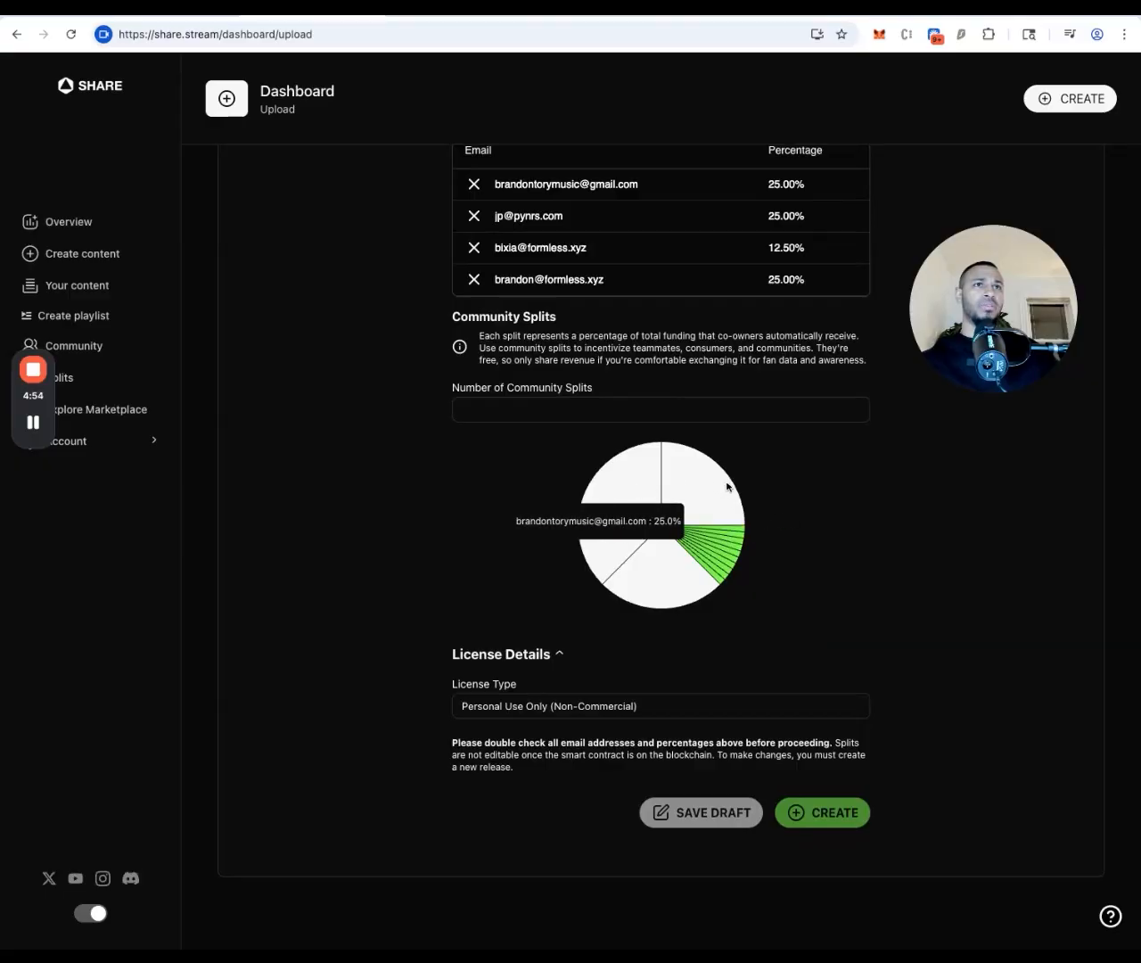
mouse_move(594, 565)
mouse_move(645, 585)
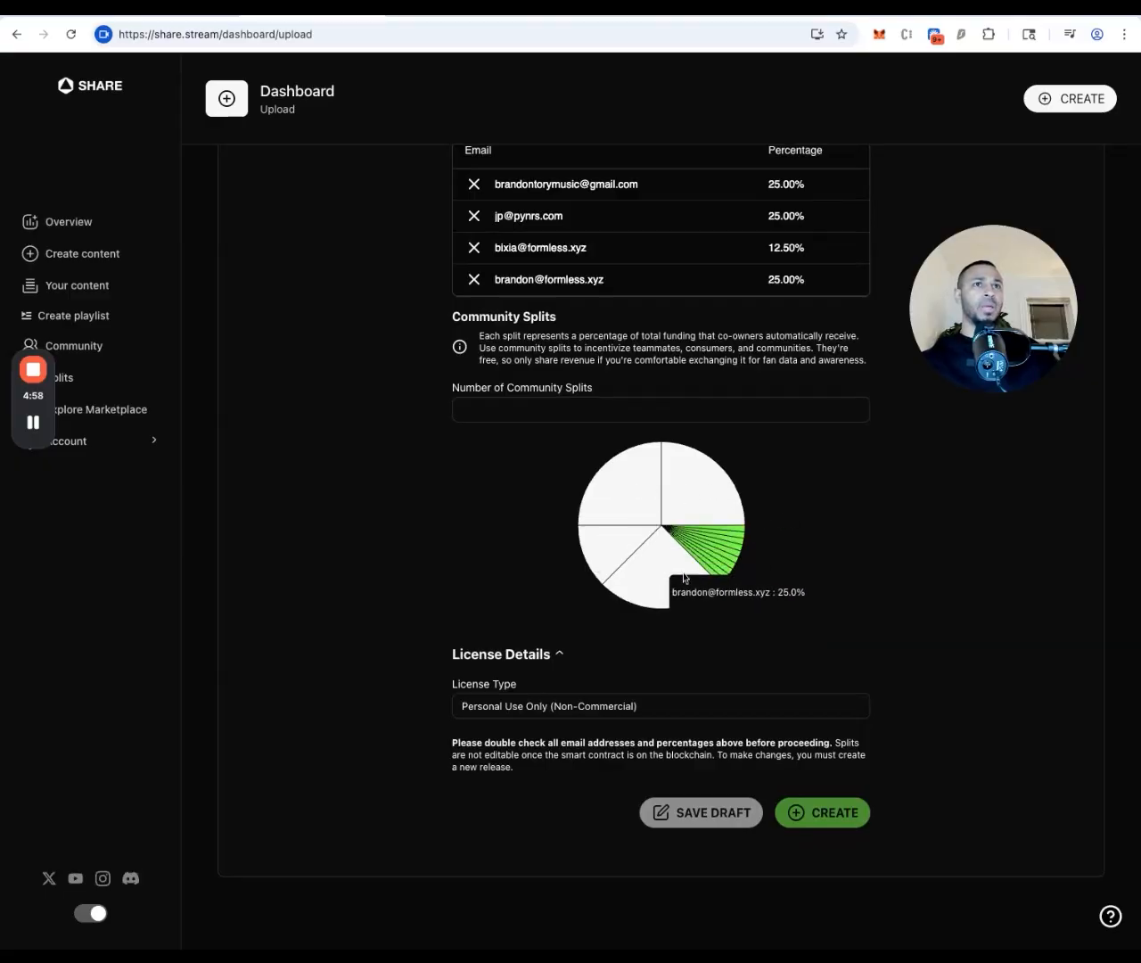
mouse_move(704, 569)
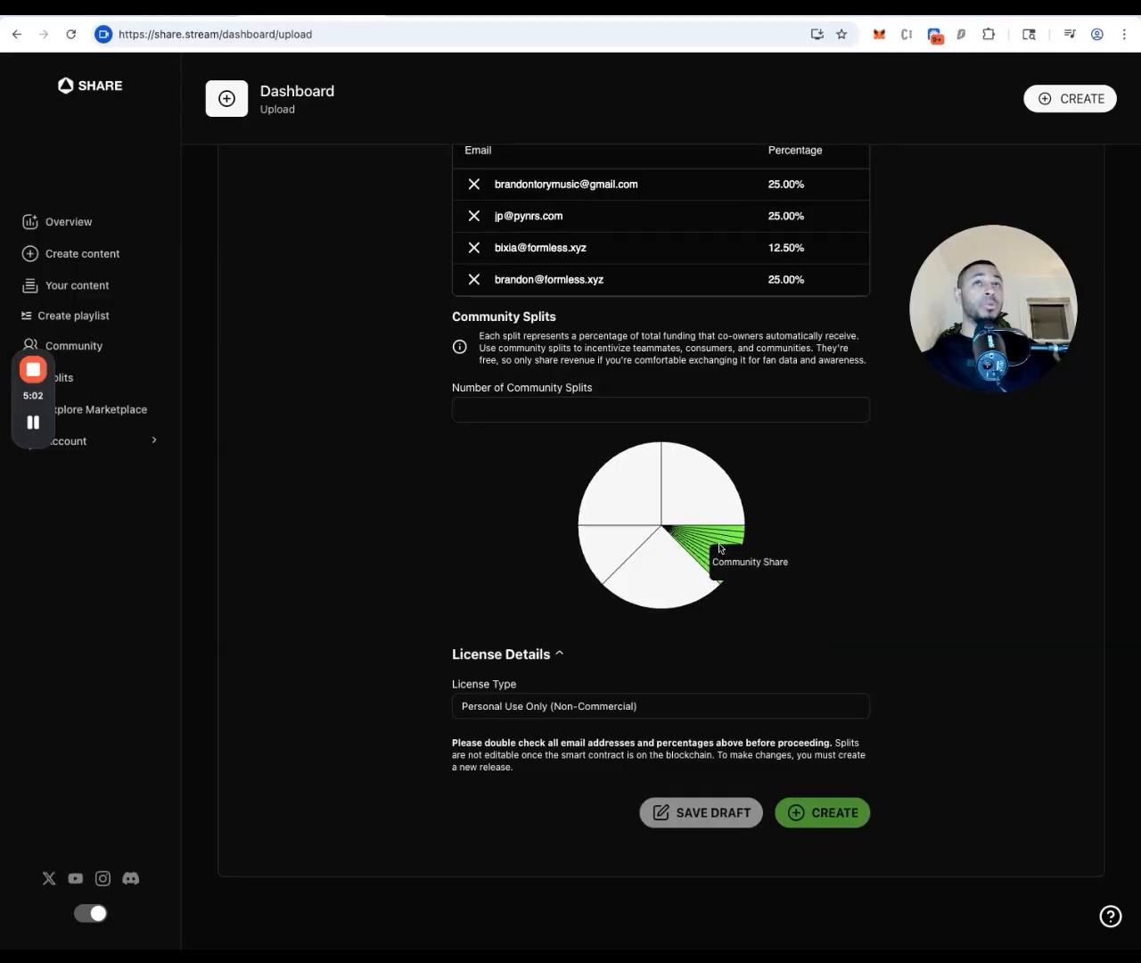
click(453, 12)
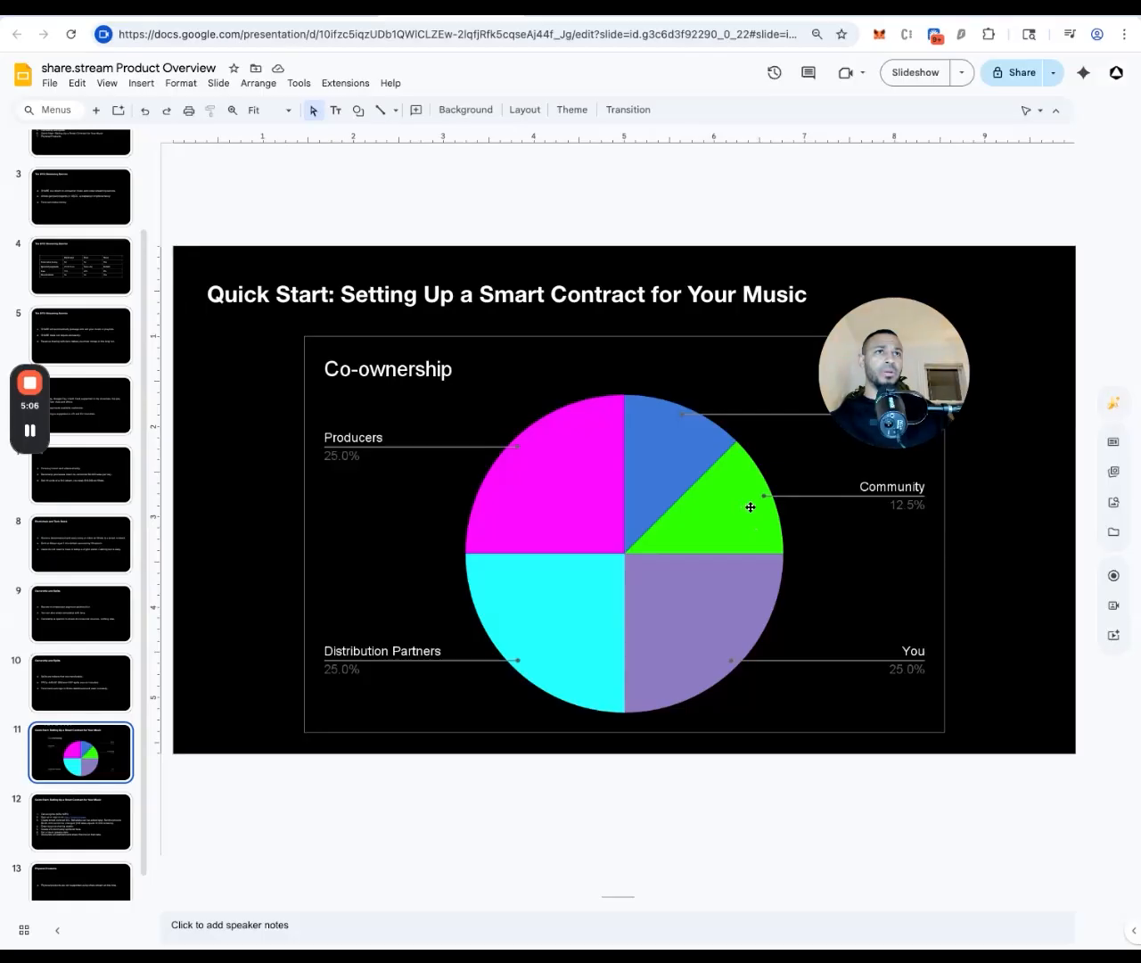
click(351, 13)
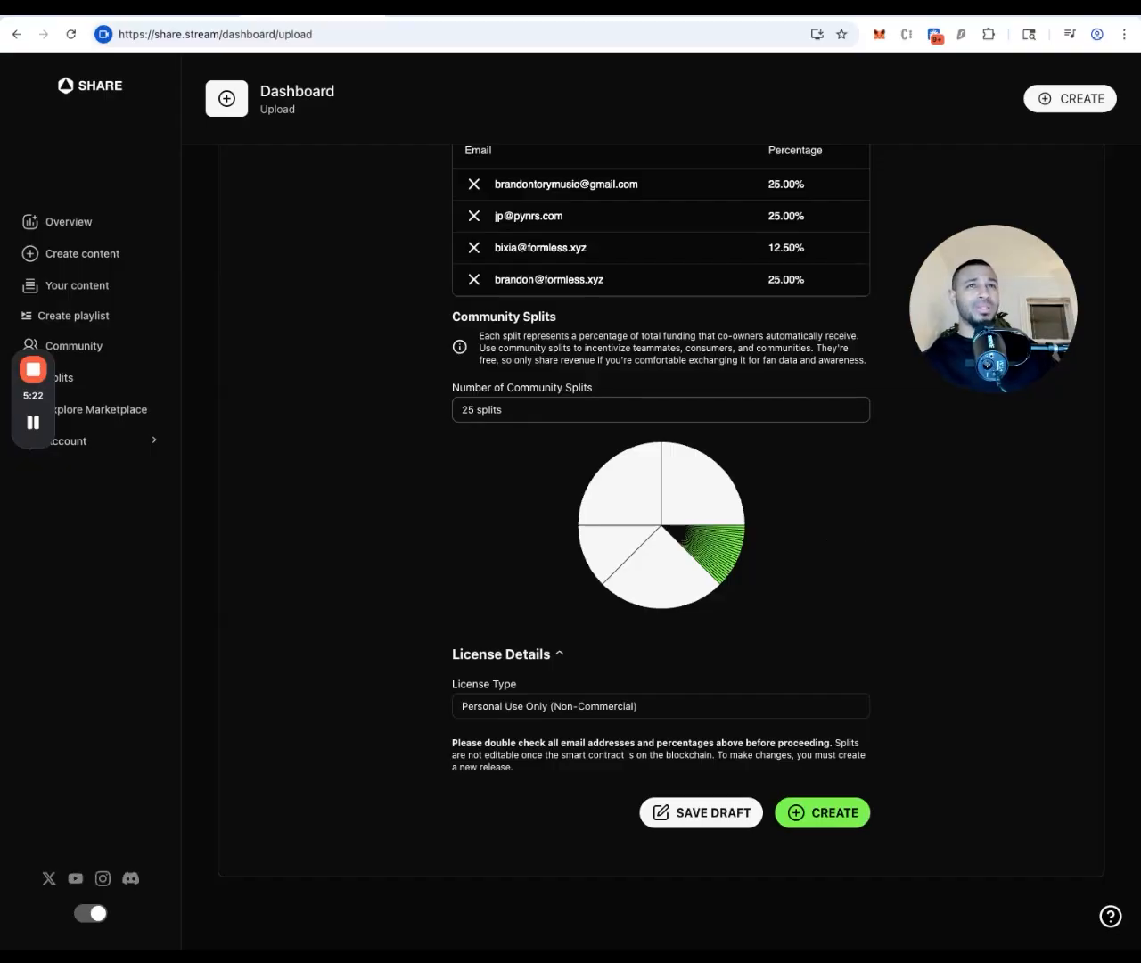
Scroll the upload form down toward the Number of Community Splits setting
mouse_move(999, 255)
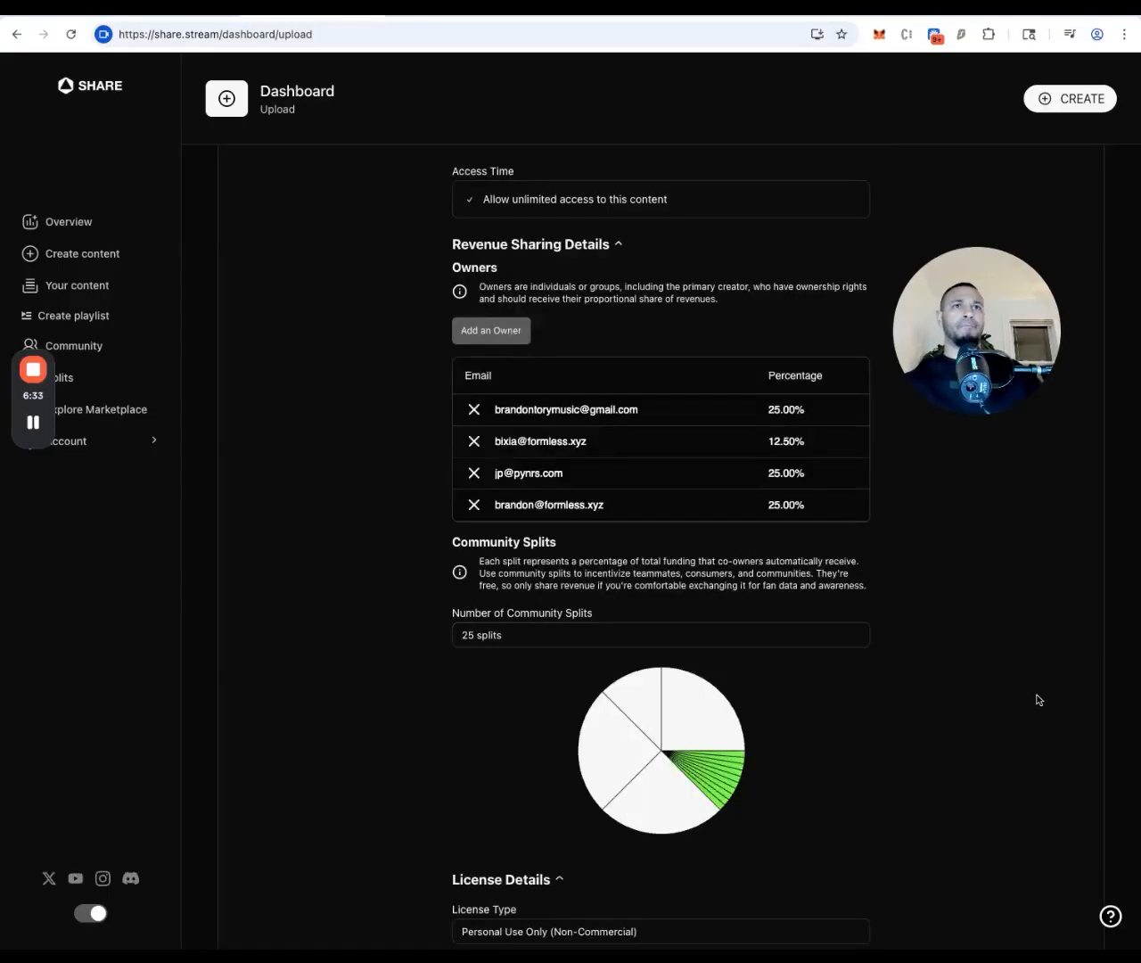
scroll(1036, 699, down, 3)
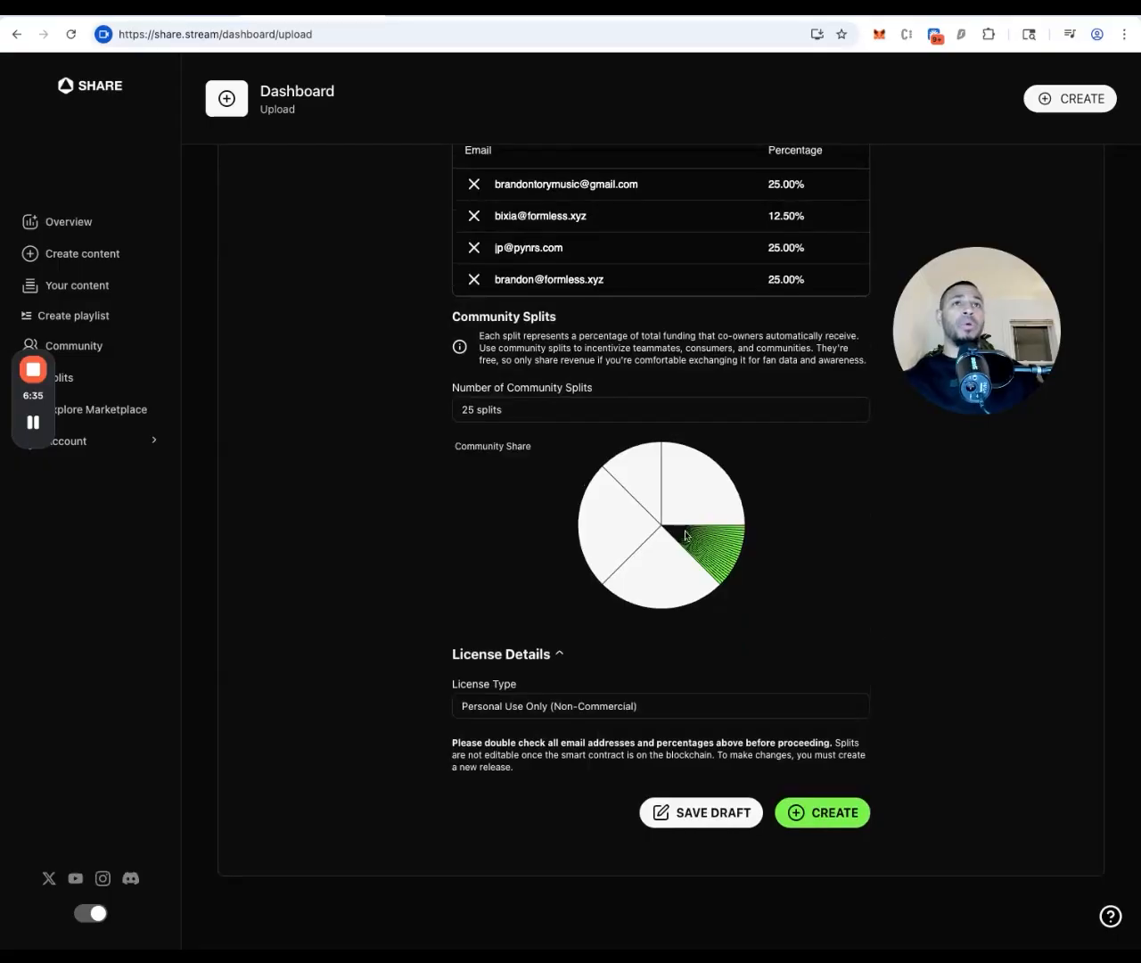
click(812, 801)
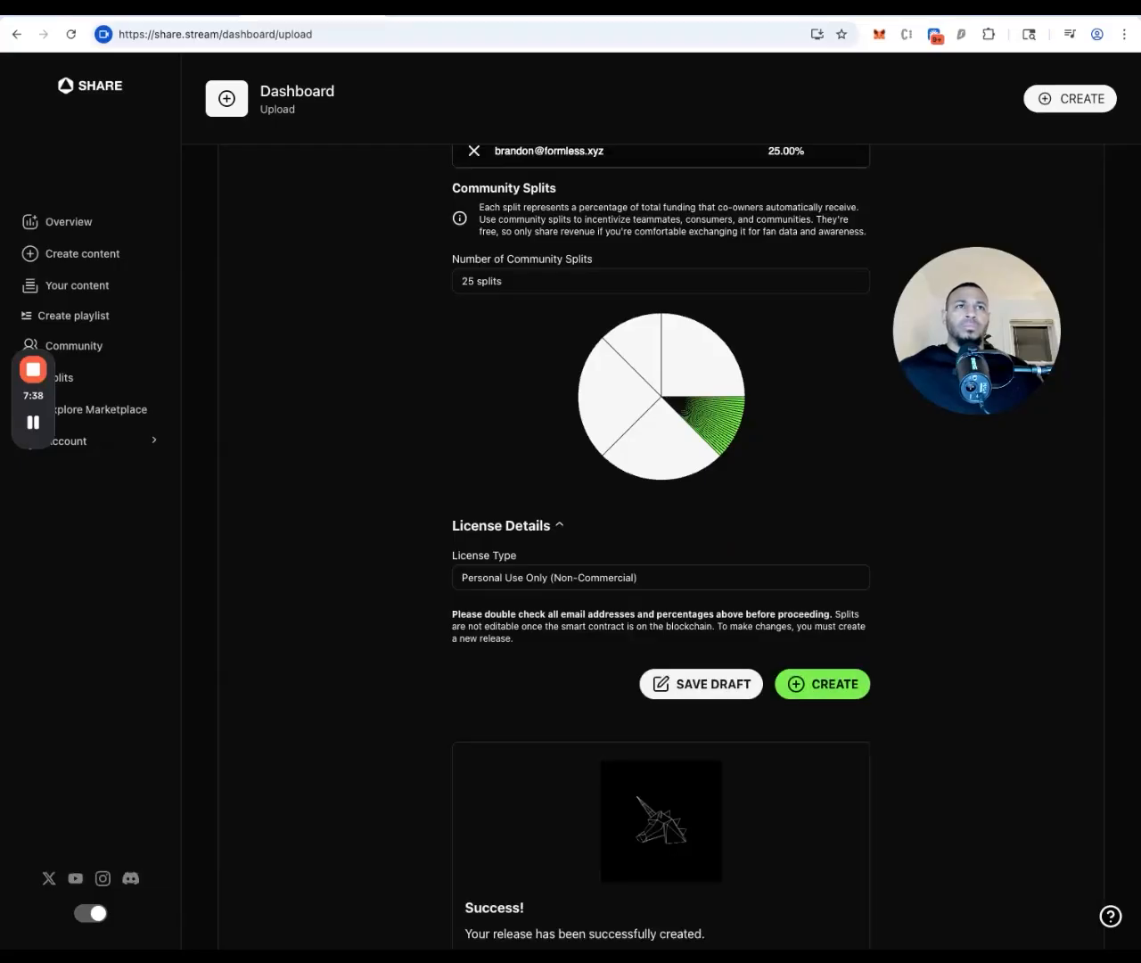
scroll(663, 678, down, 4)
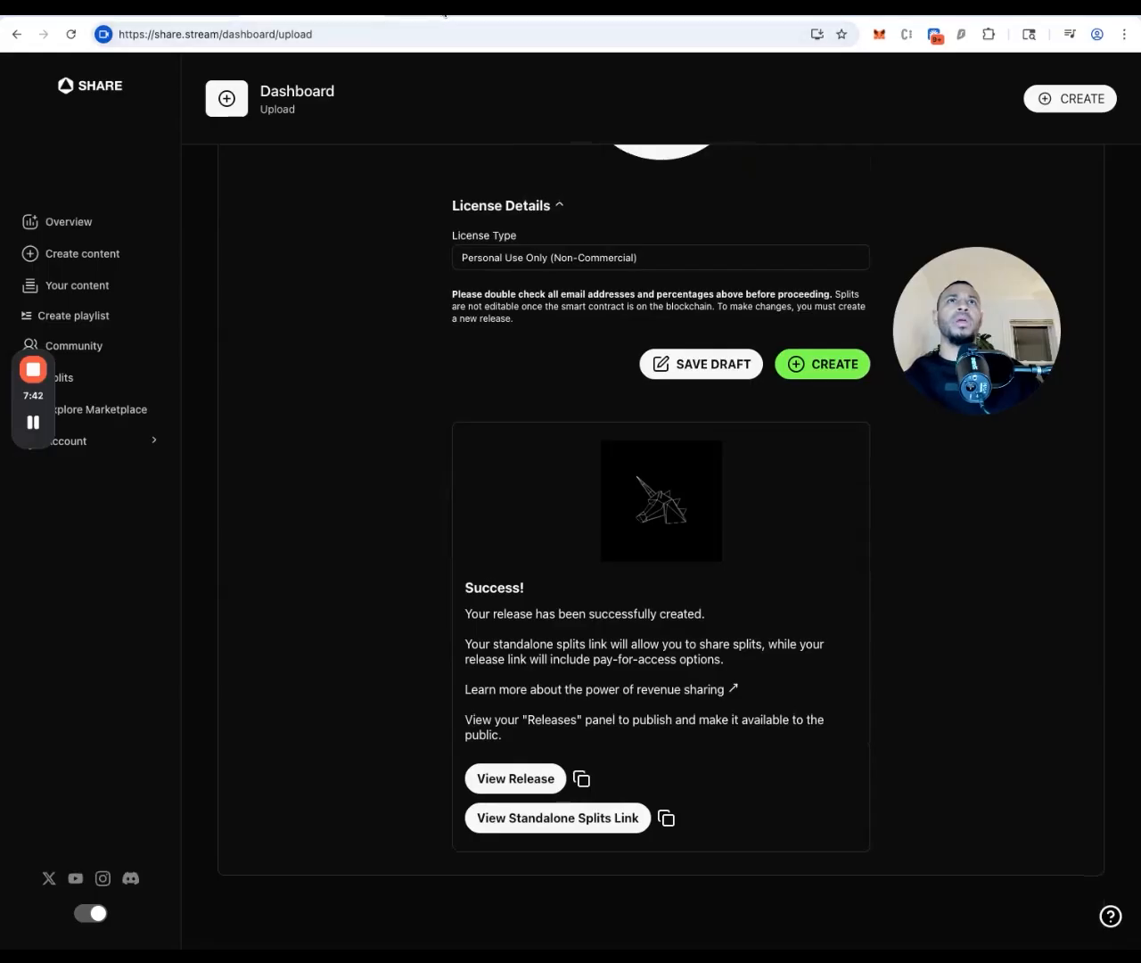
click(445, 15)
click(77, 820)
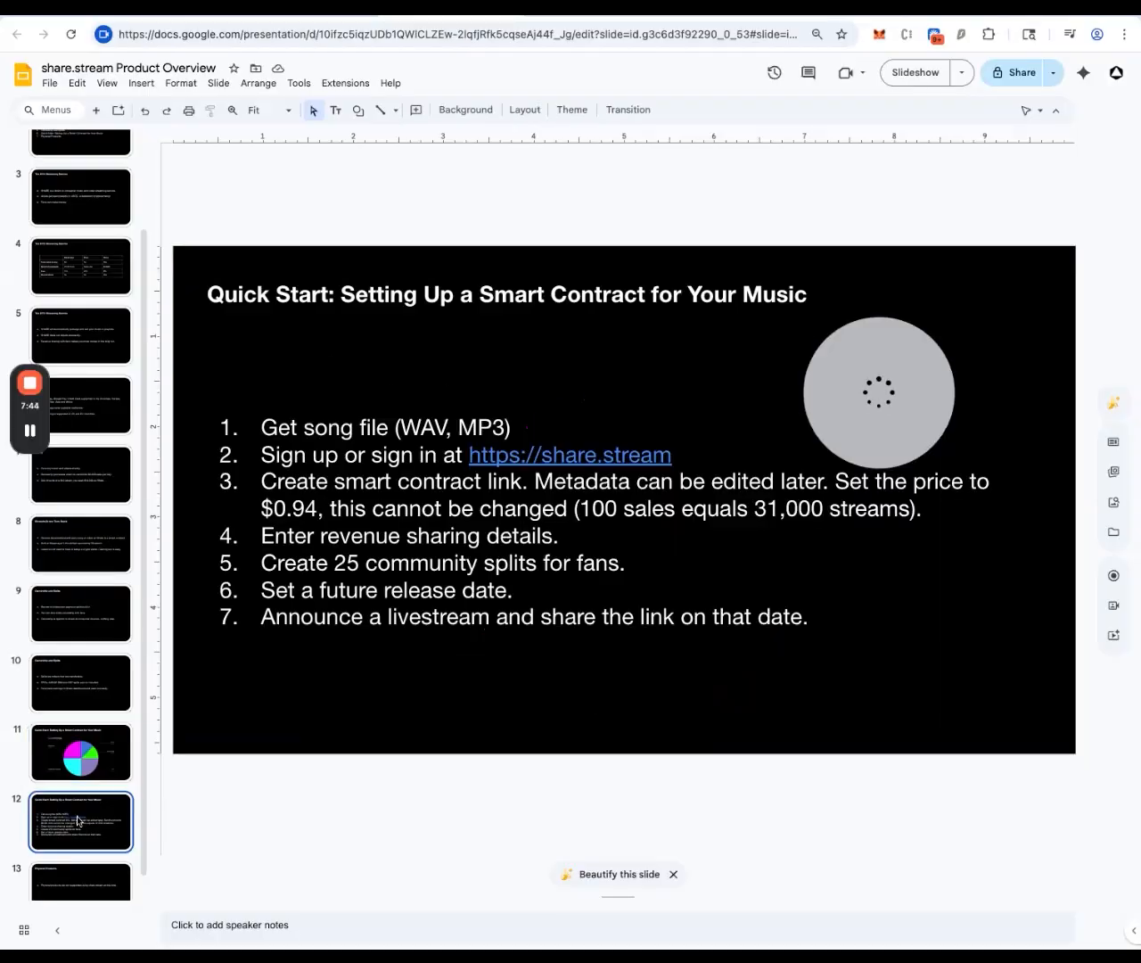
click(531, 593)
drag(532, 594, 277, 591)
click(613, 688)
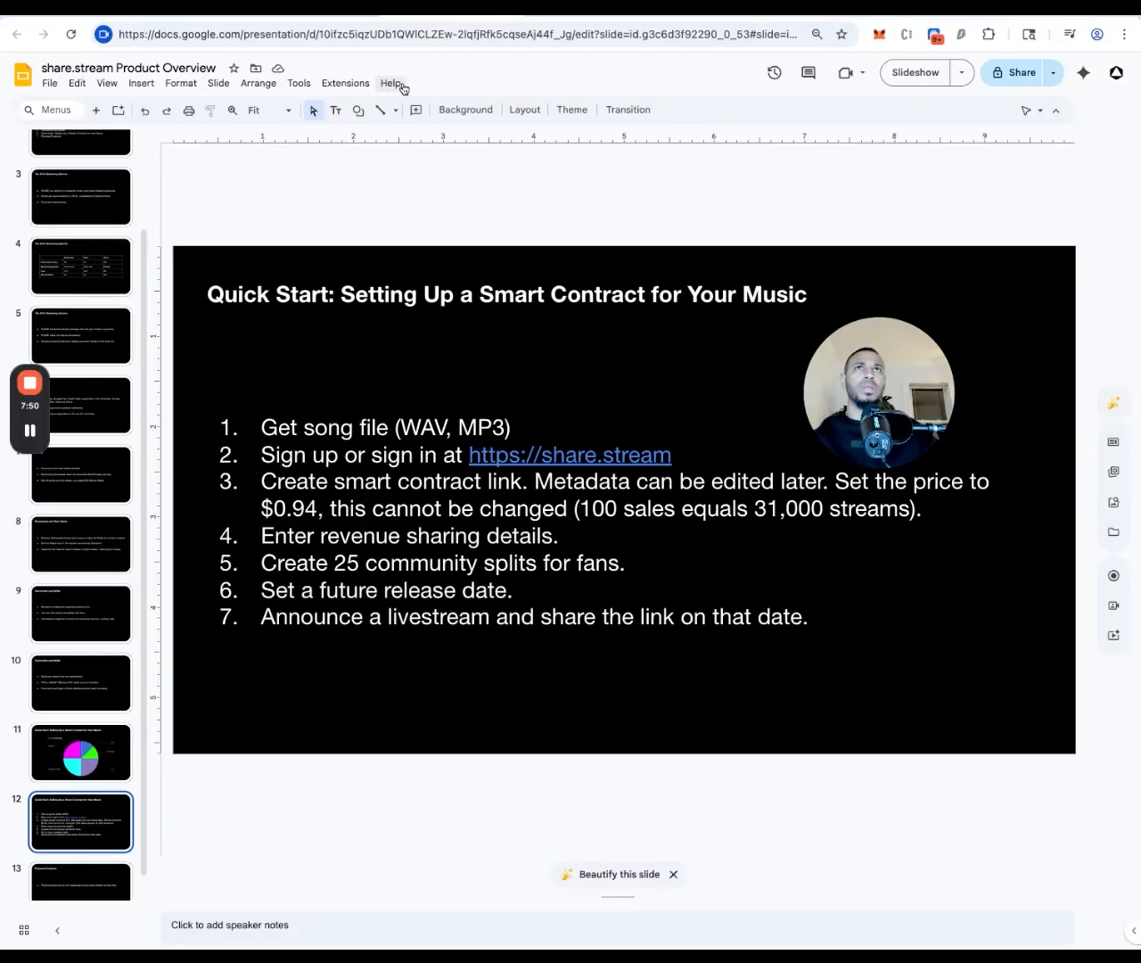
click(339, 7)
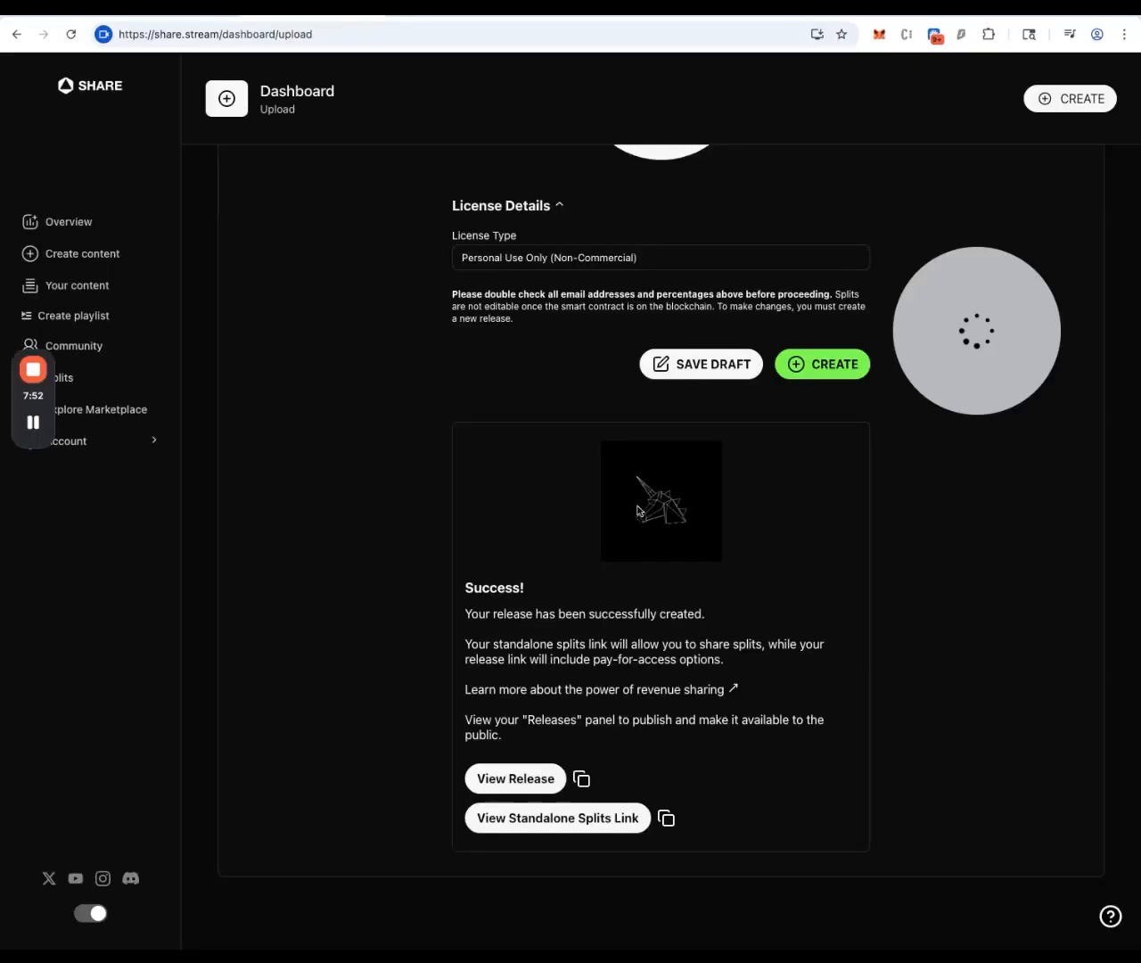
In Your content, change the first release's date to February 17, 2026 and save
scroll(640, 513, down, 1)
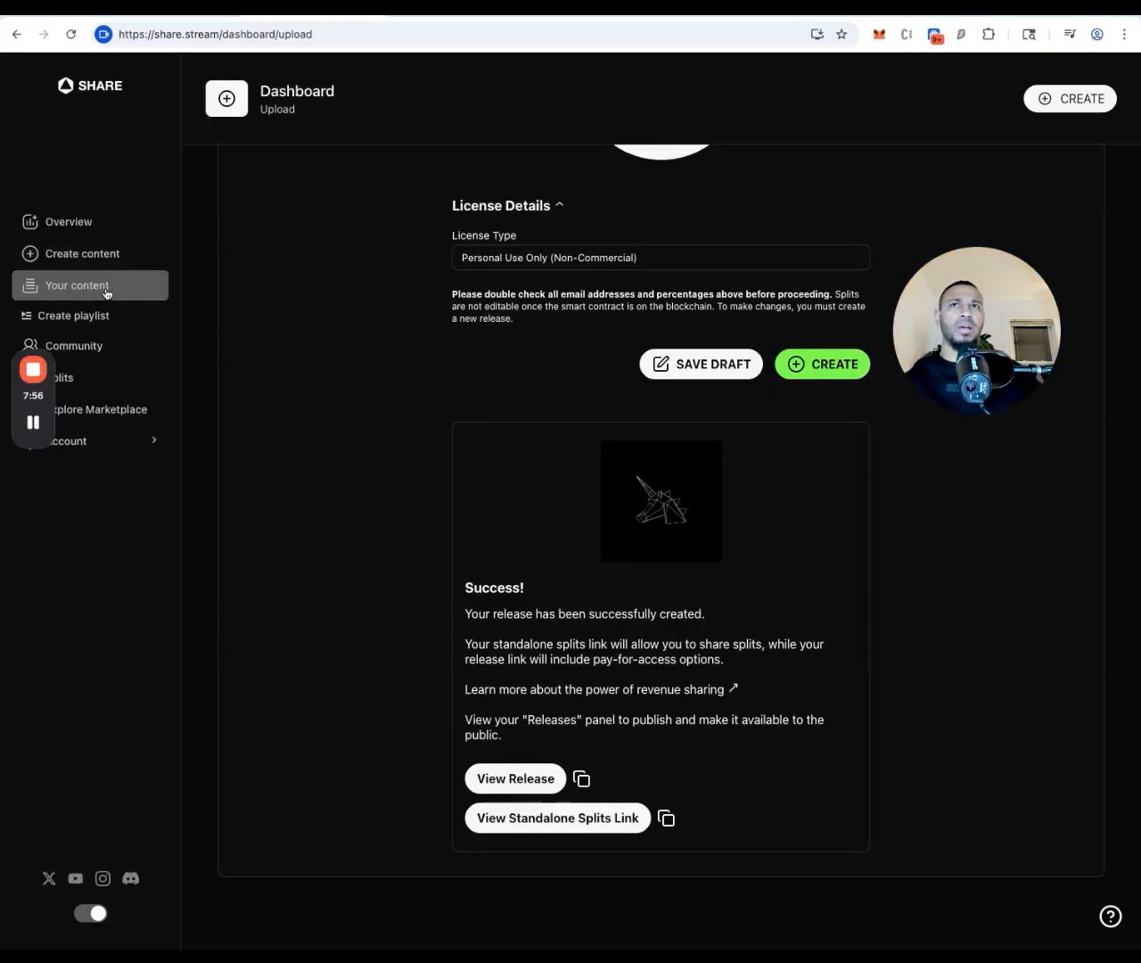
click(106, 293)
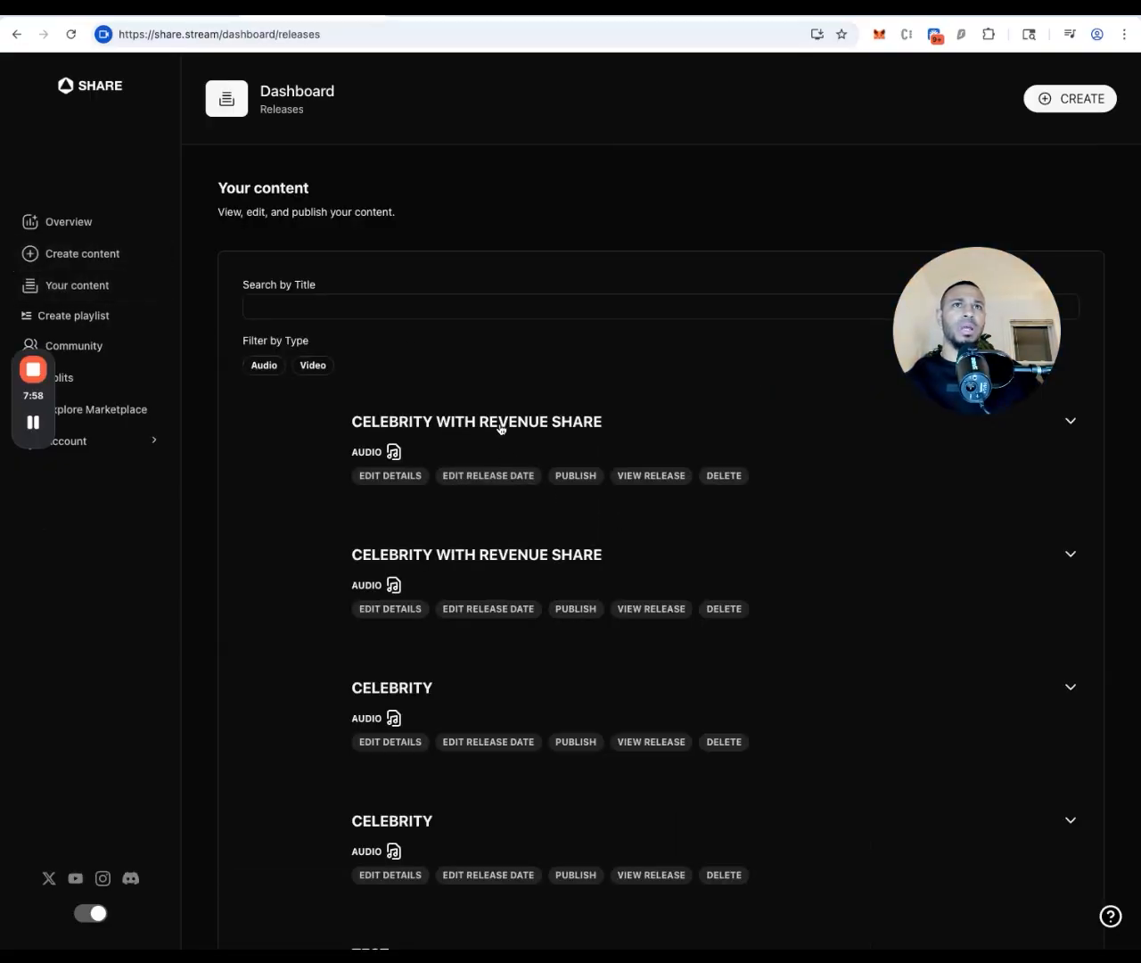
click(470, 477)
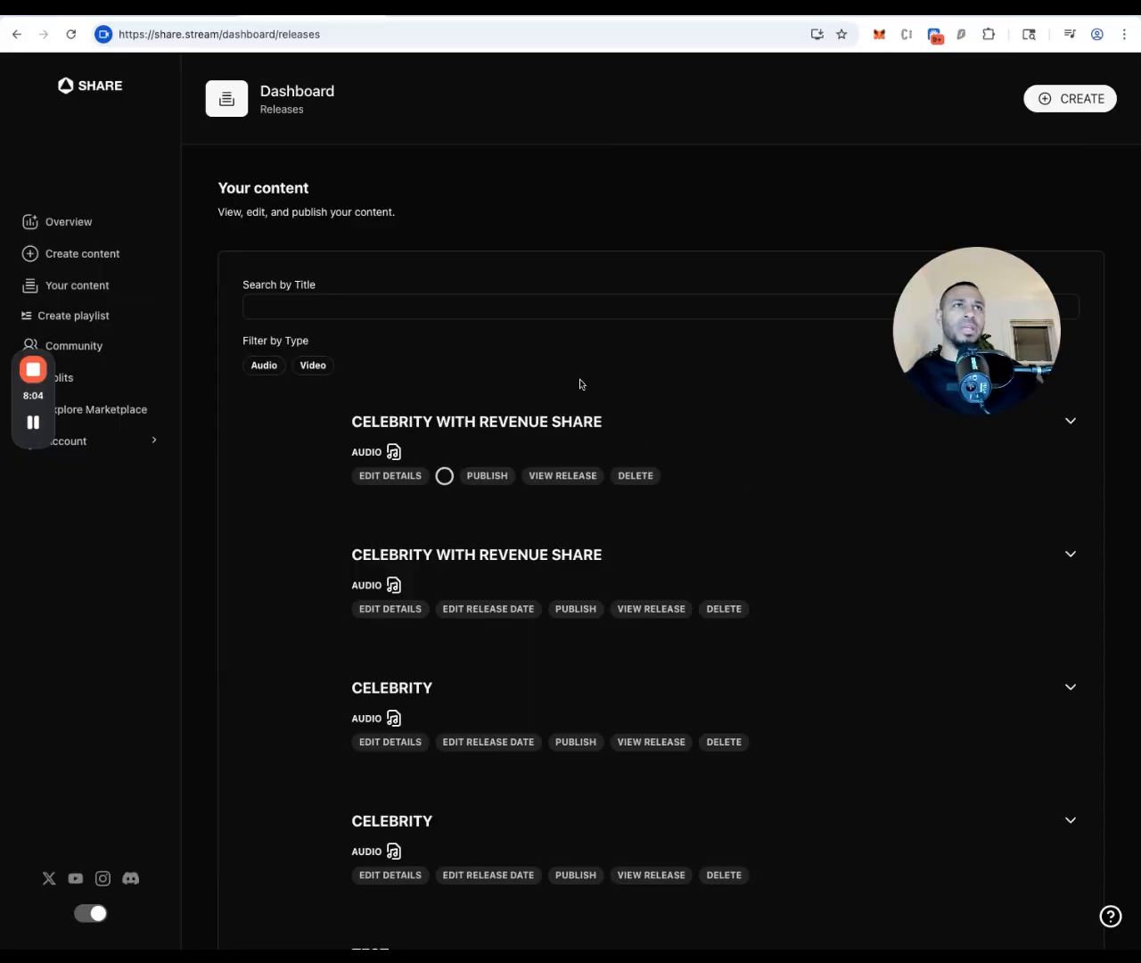
click(493, 459)
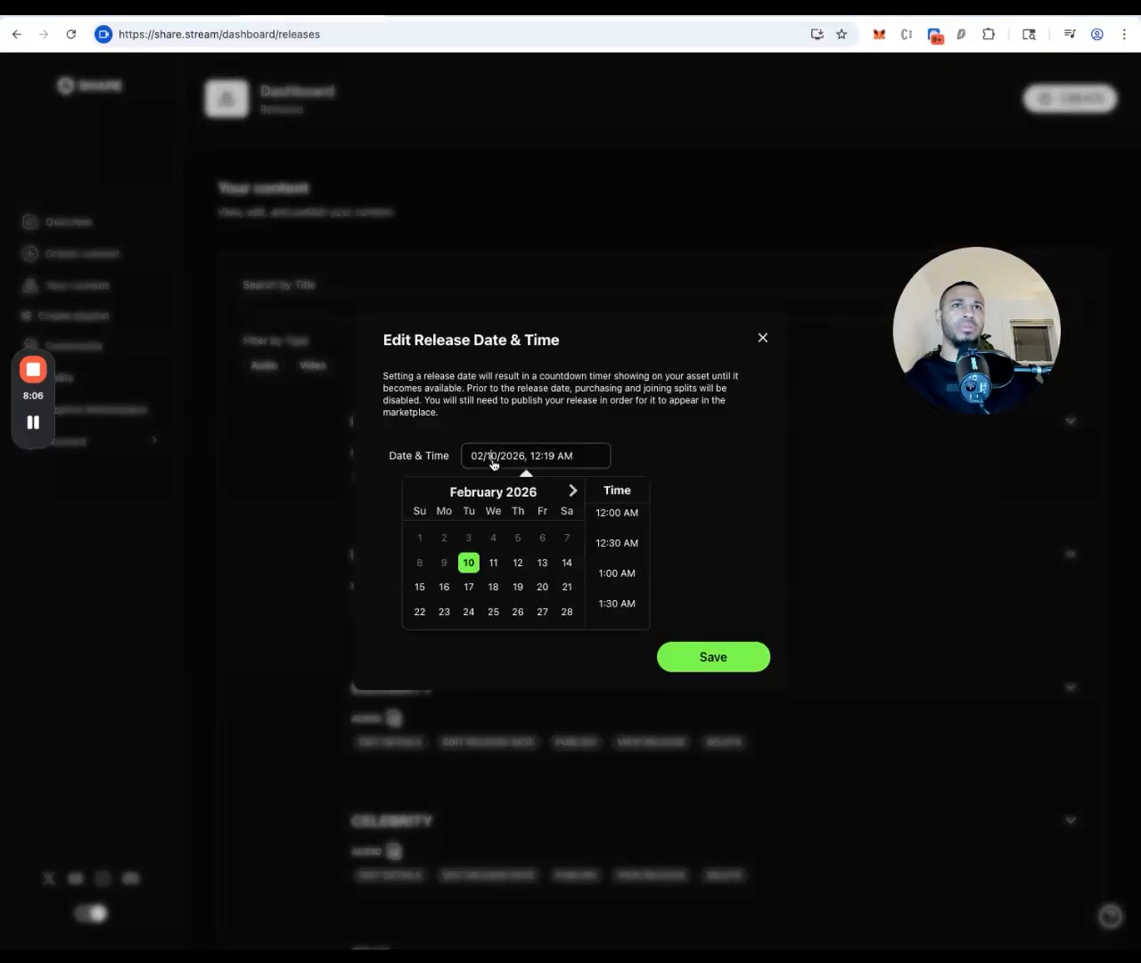
click(472, 594)
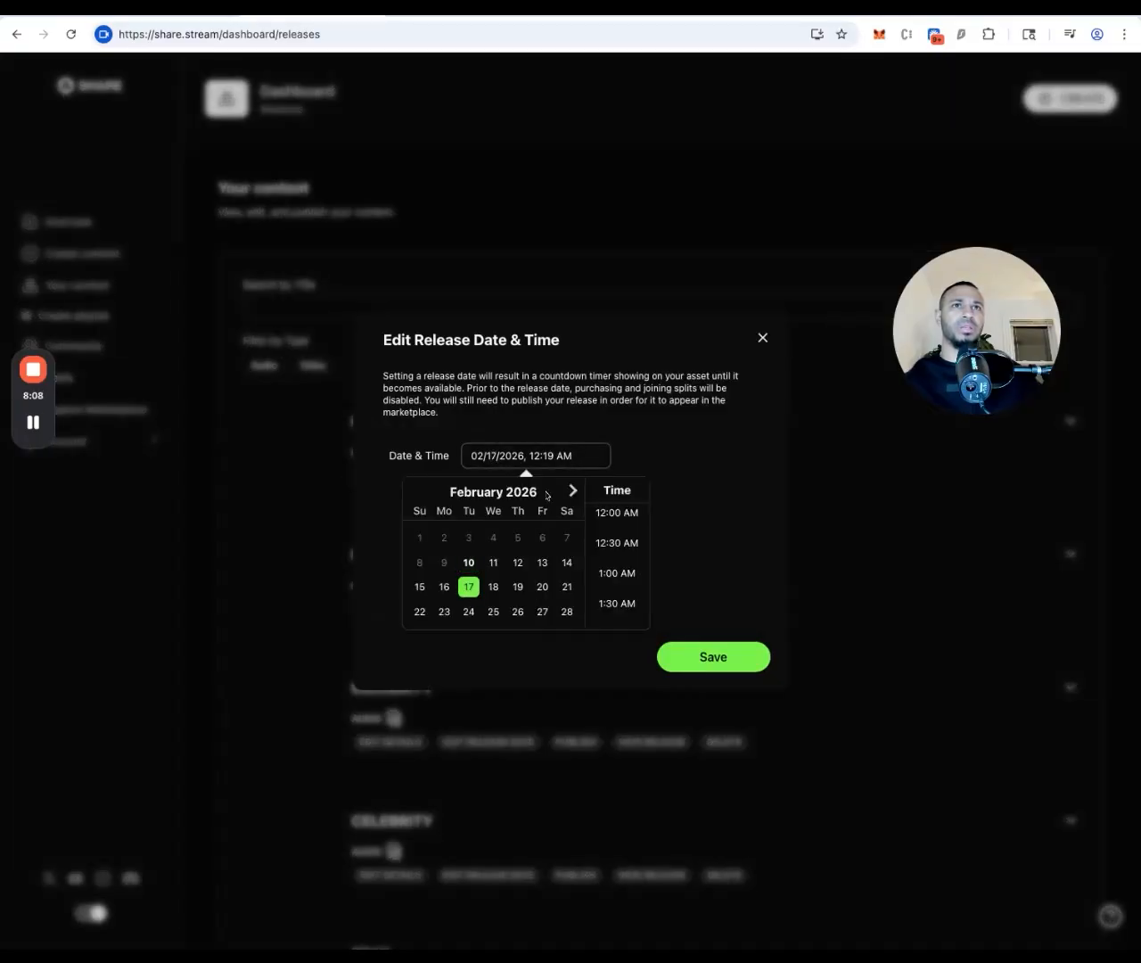
click(706, 658)
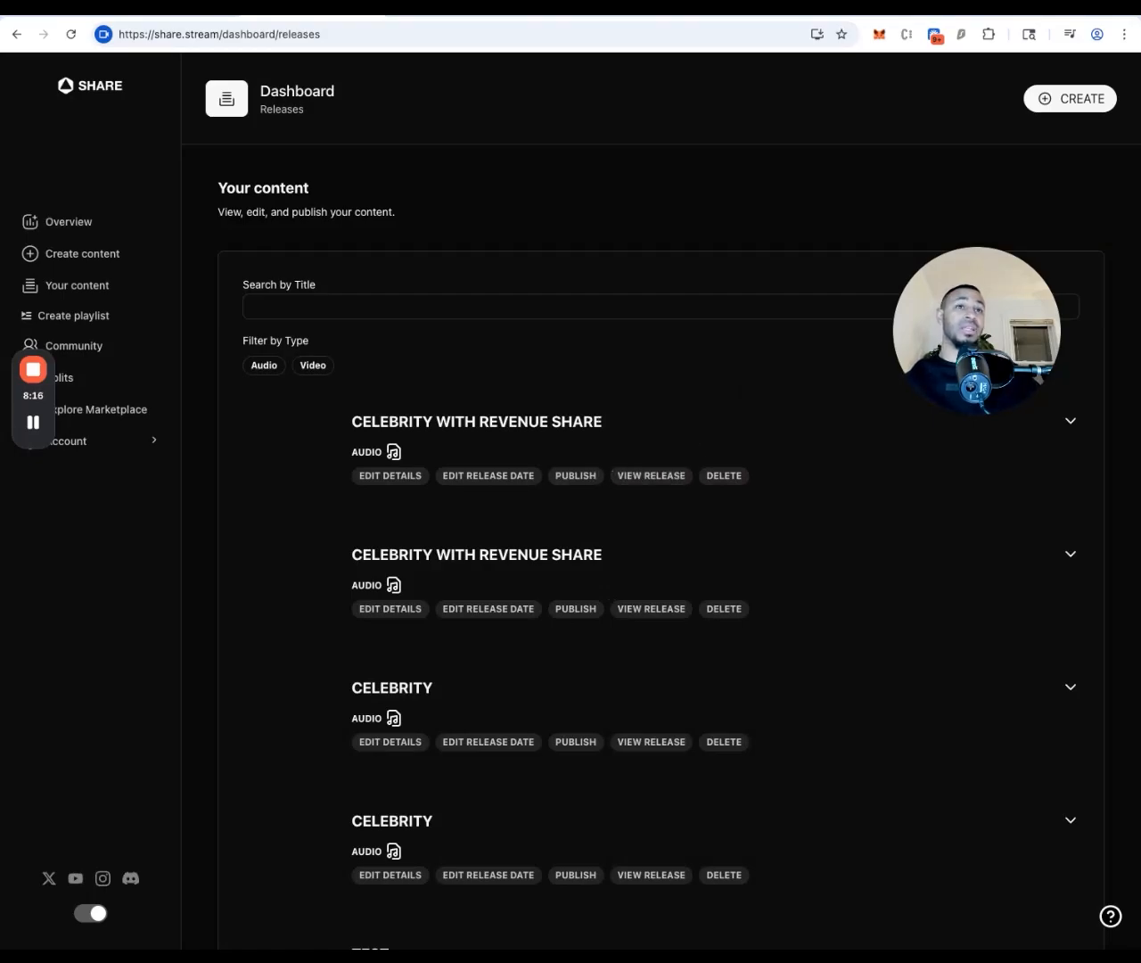
Open the CELEBRITY WITH REVENUE SHARE release page and log out from the ⋮ menu
click(668, 475)
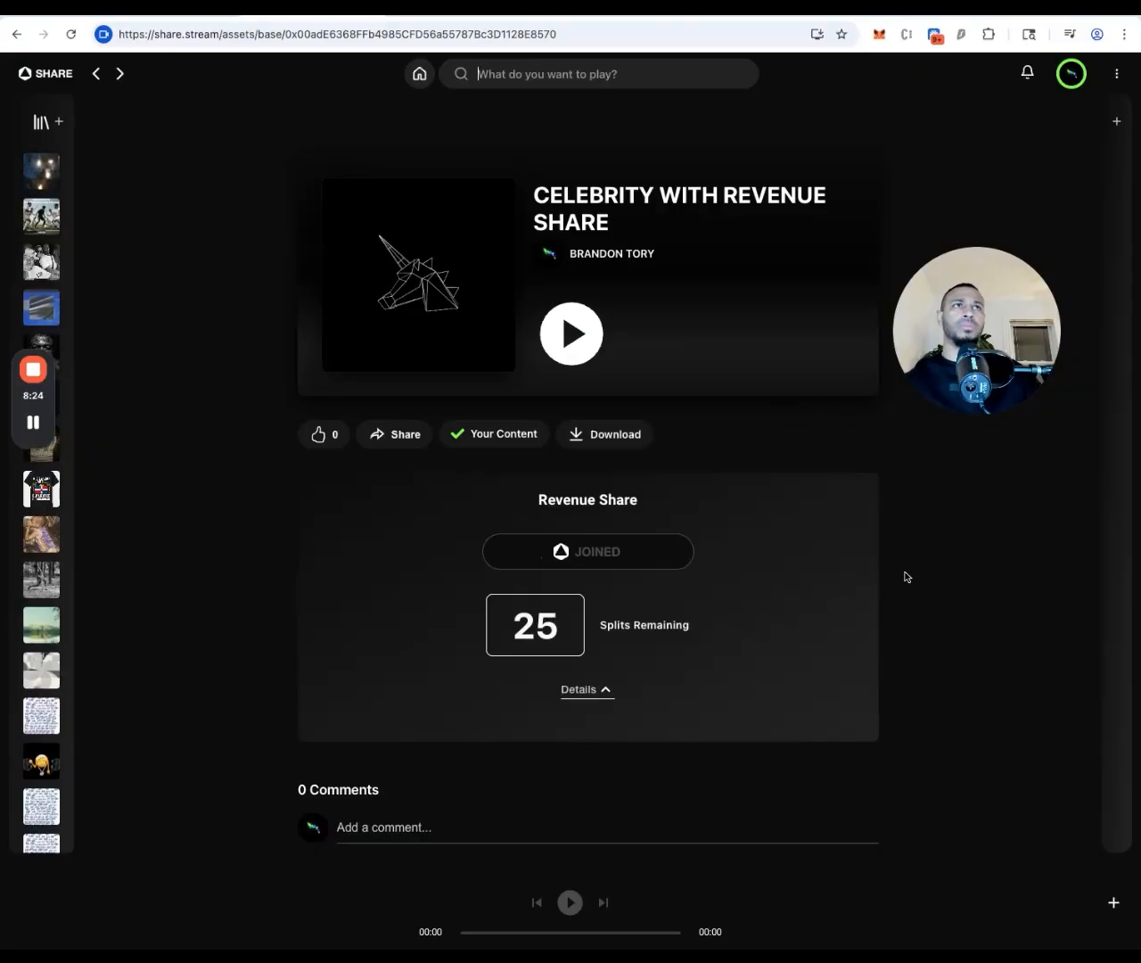
drag(1003, 295, 1000, 382)
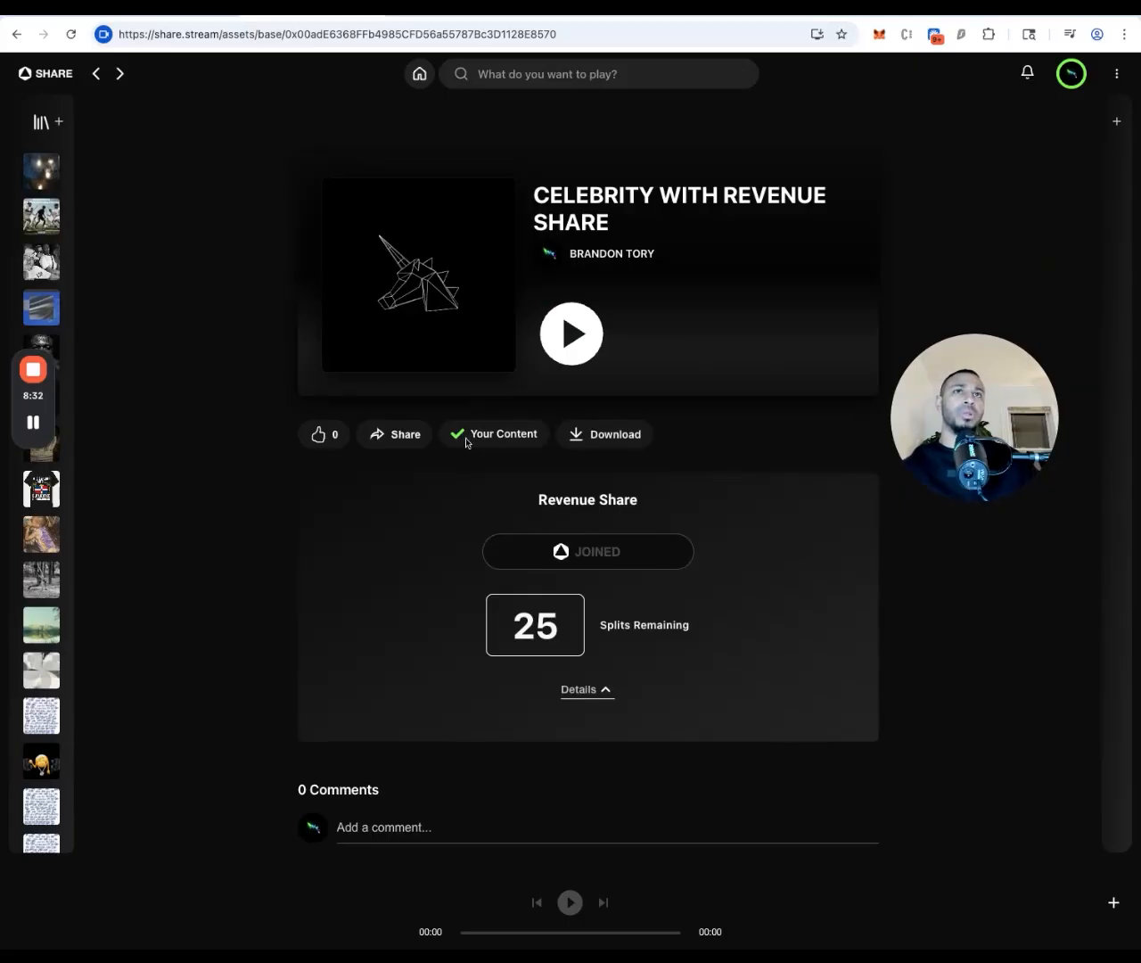
click(1117, 75)
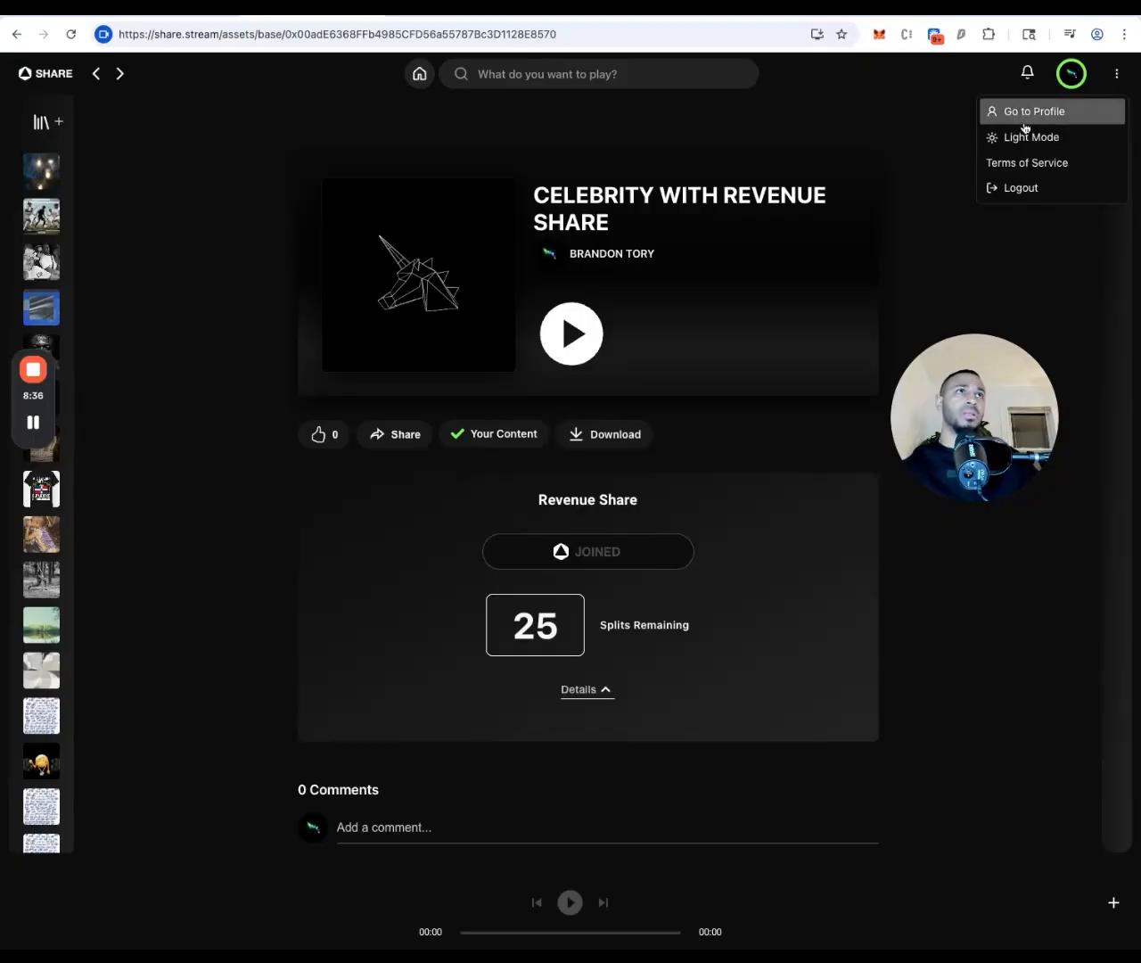
click(1014, 188)
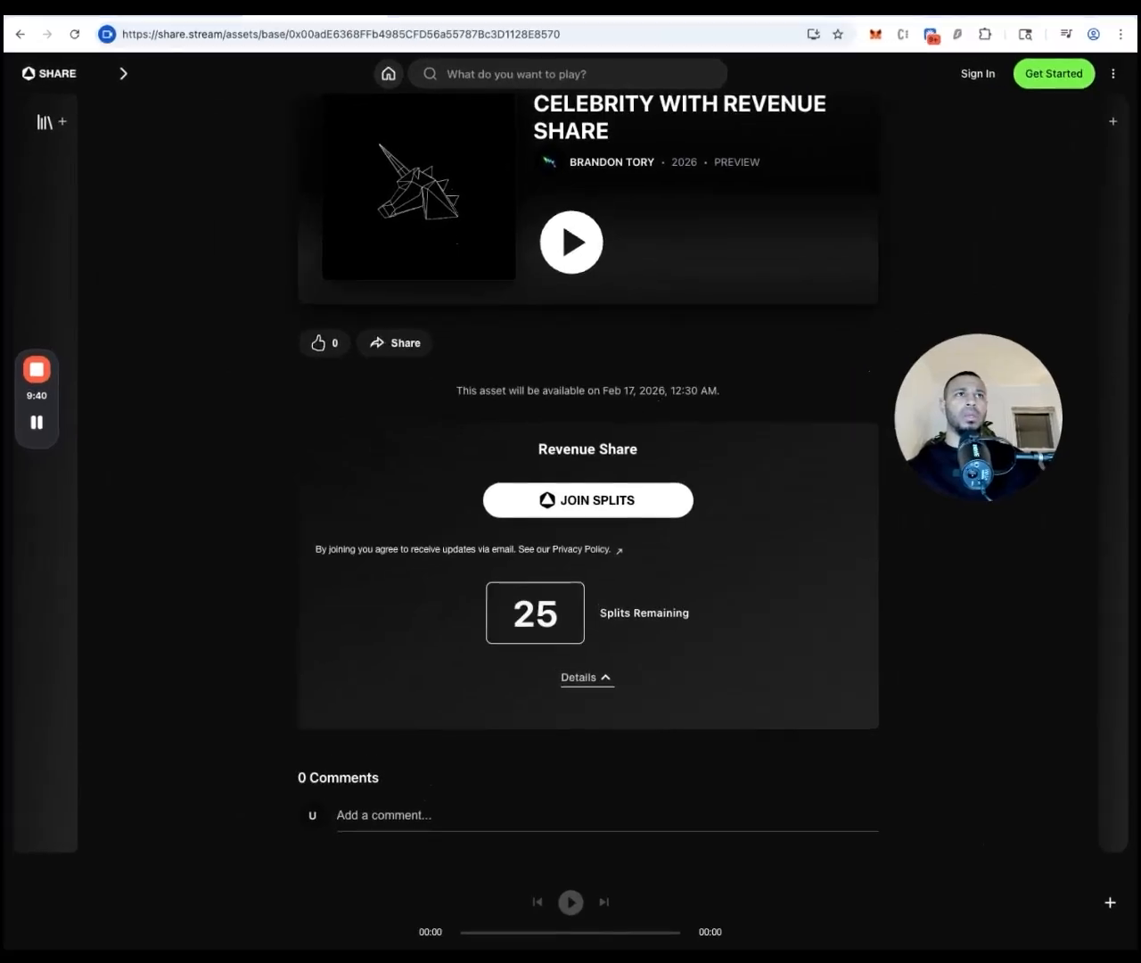
Expand the release's split details to show its owners
scroll(919, 576, up, 2)
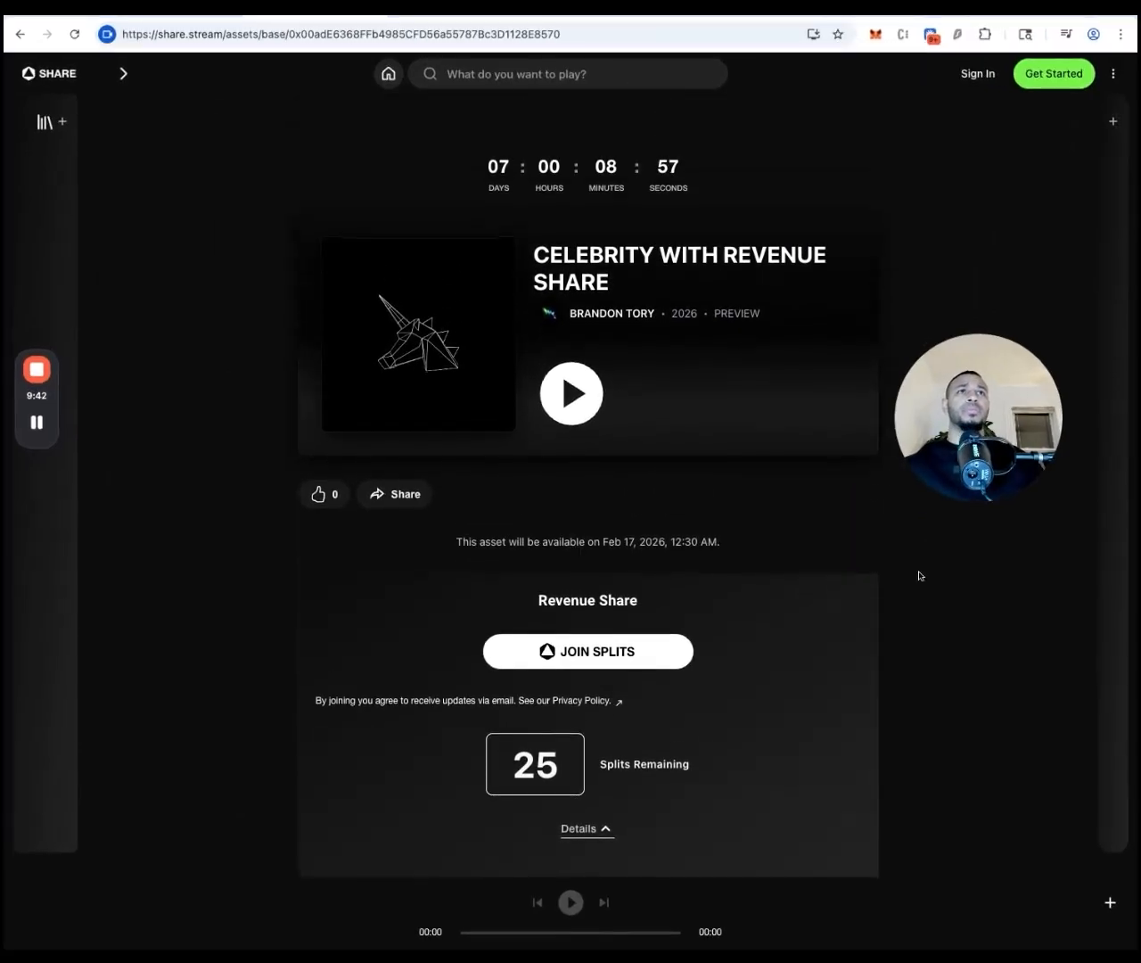
scroll(700, 274, down, 1)
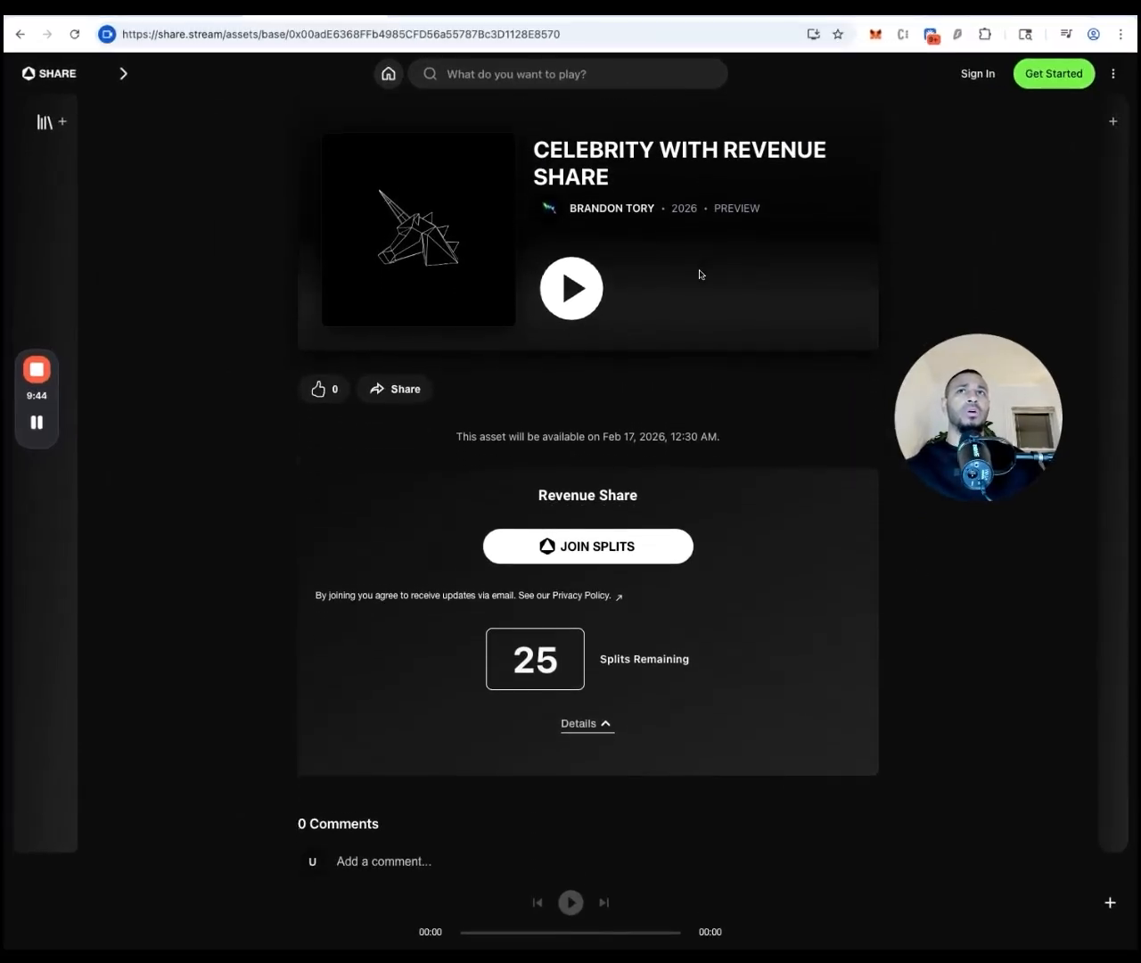
scroll(671, 277, up, 1)
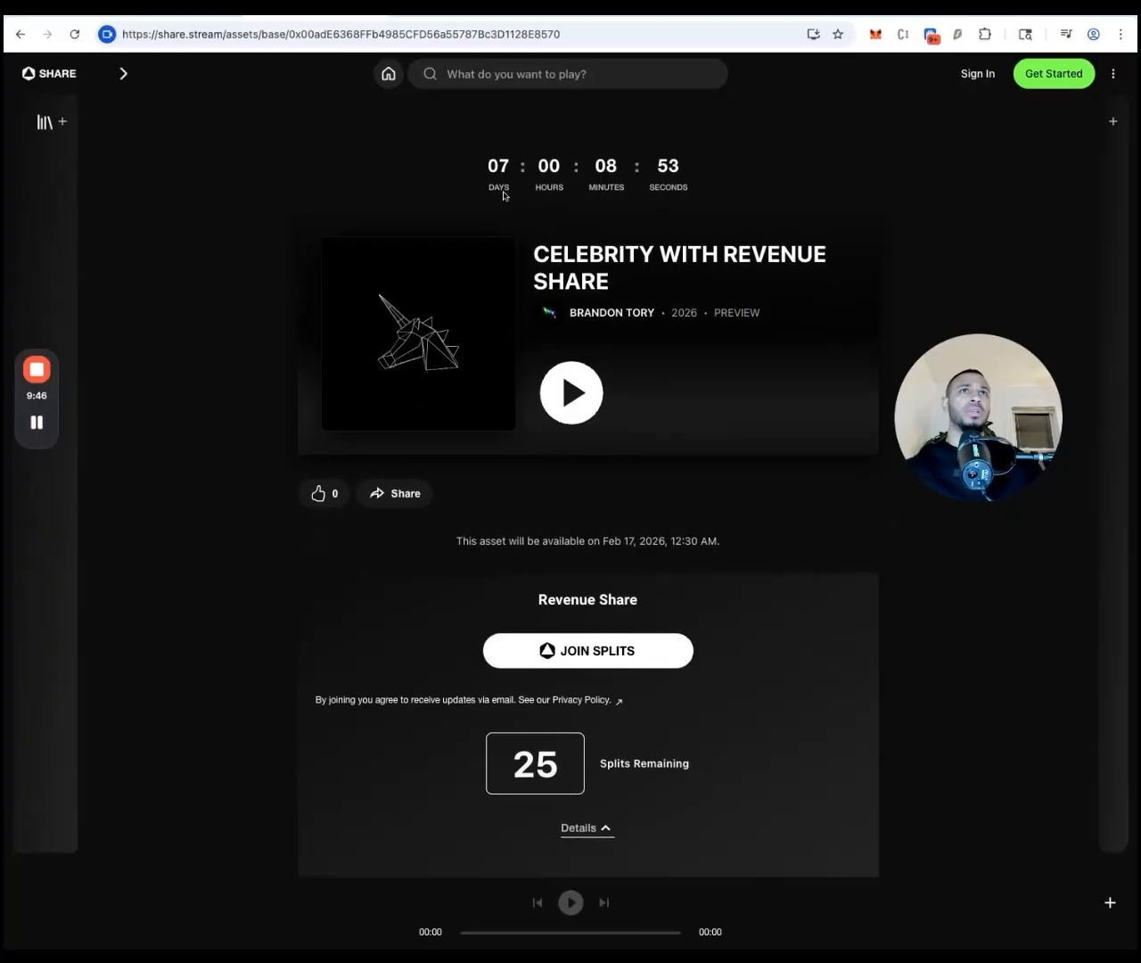
scroll(662, 441, down, 2)
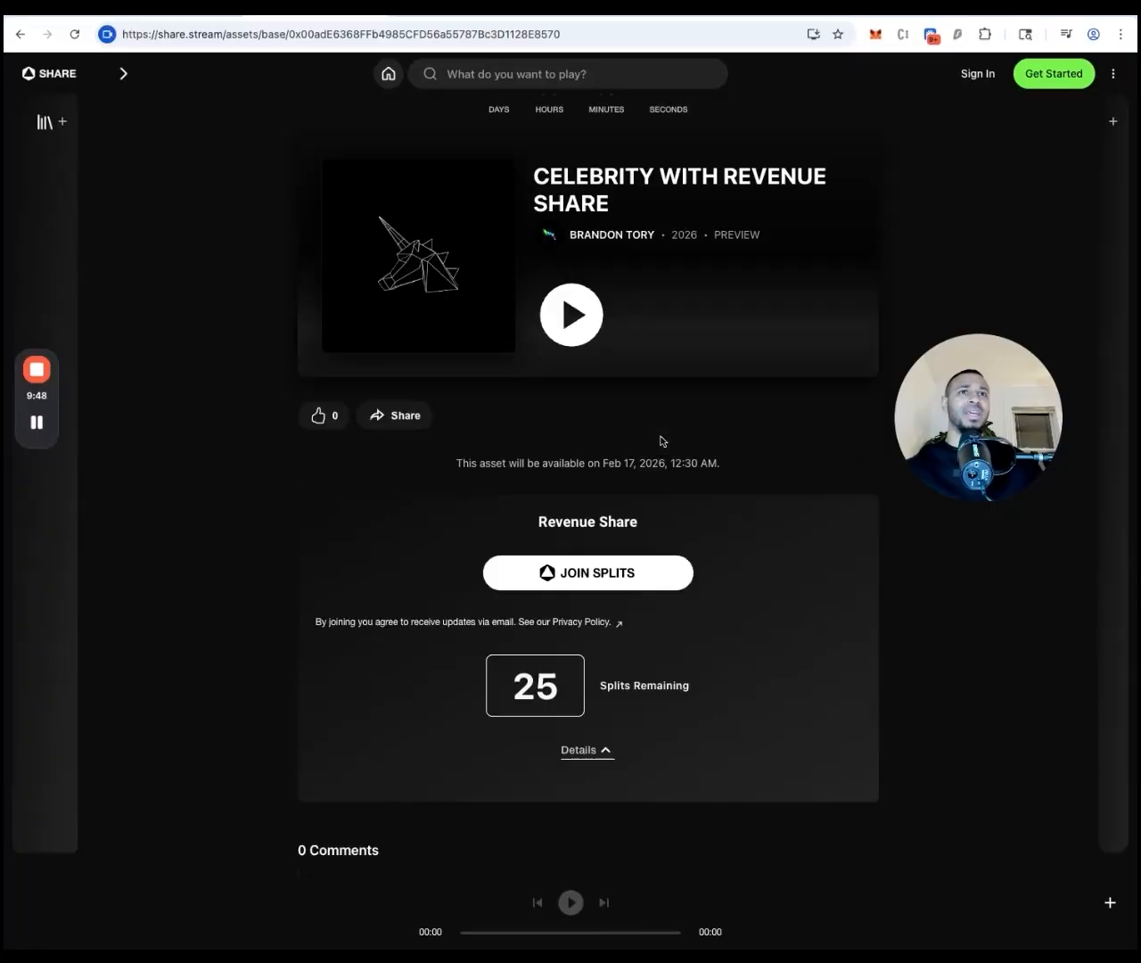
click(592, 632)
Review the 12.5% community revenue across 25 splits, then select the release page's URL
scroll(592, 635, down, 4)
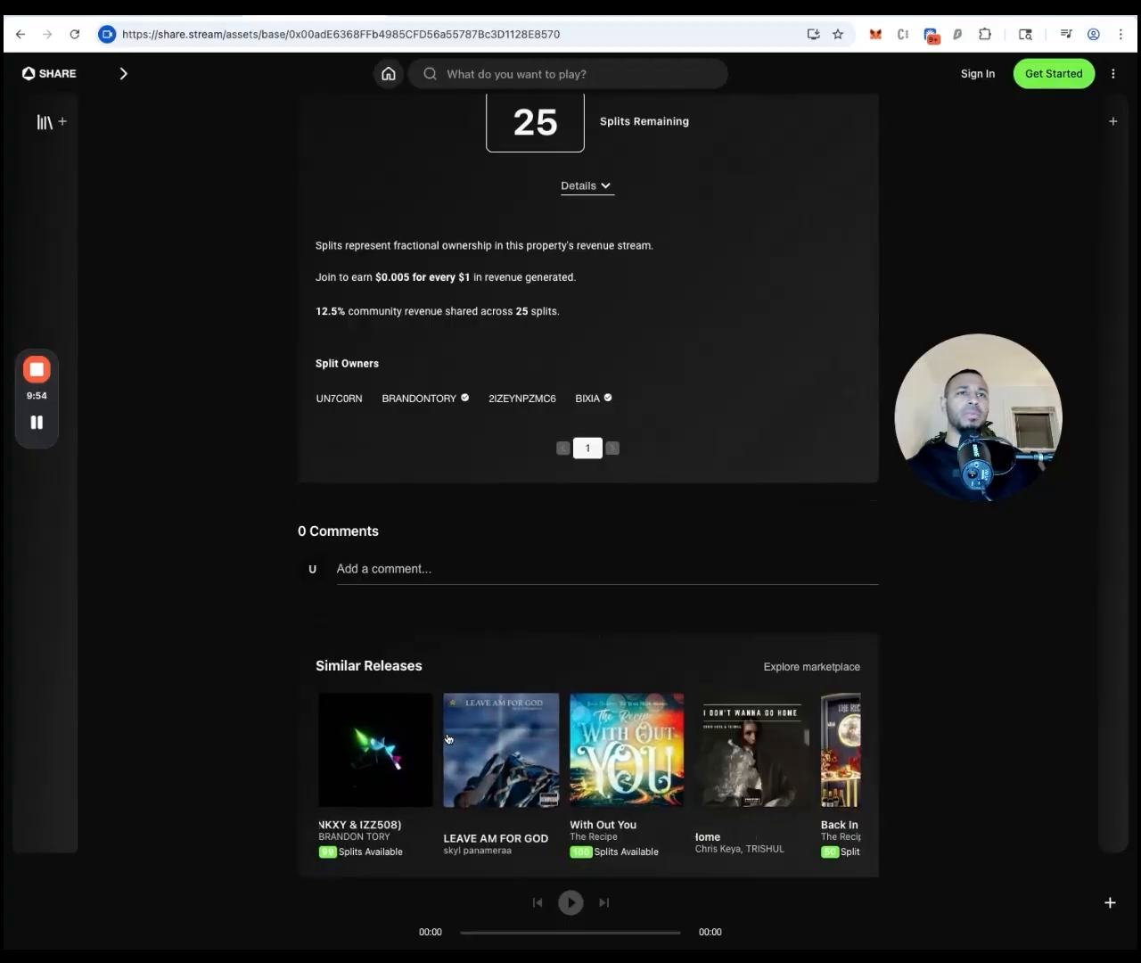
scroll(448, 739, right, 4)
scroll(448, 739, left, 4)
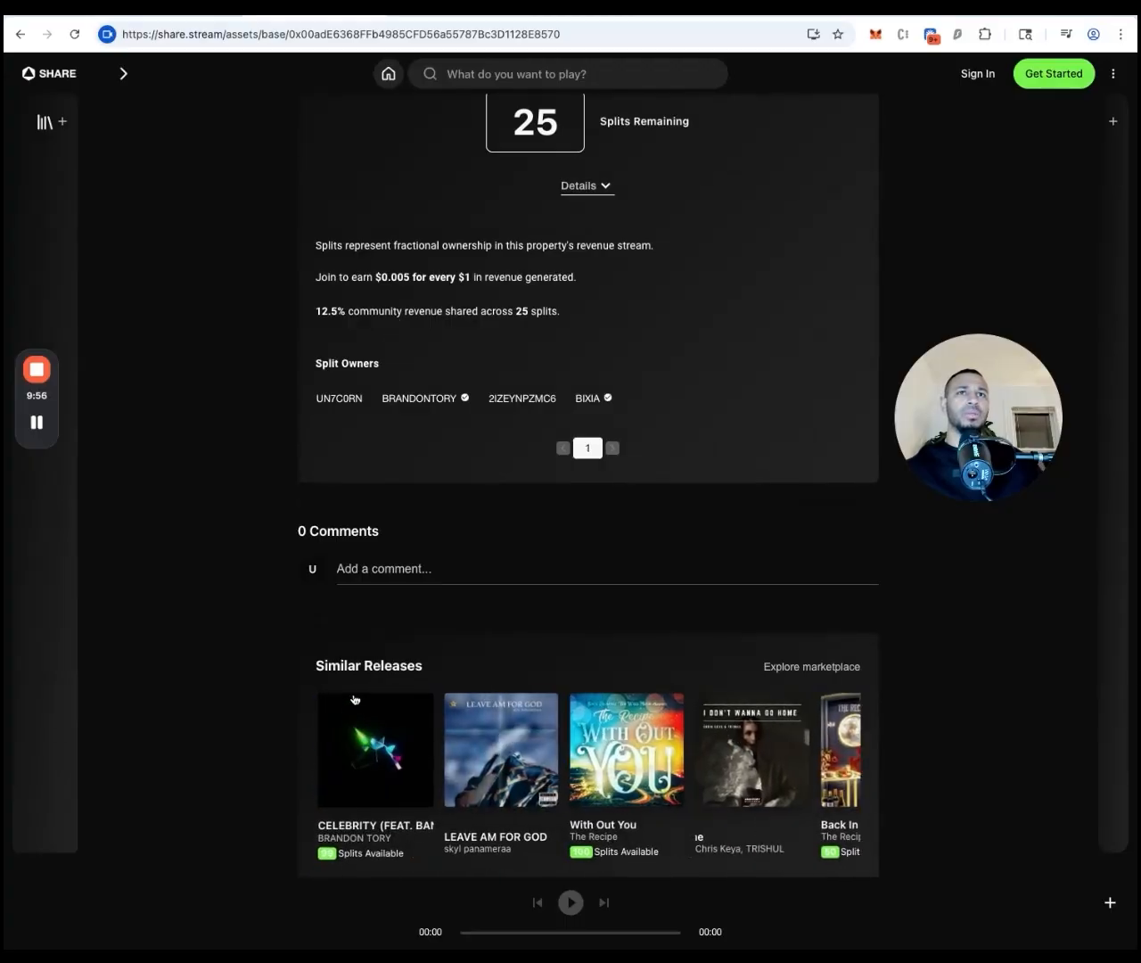
scroll(384, 683, up, 6)
scroll(413, 640, down, 2)
scroll(406, 691, down, 1)
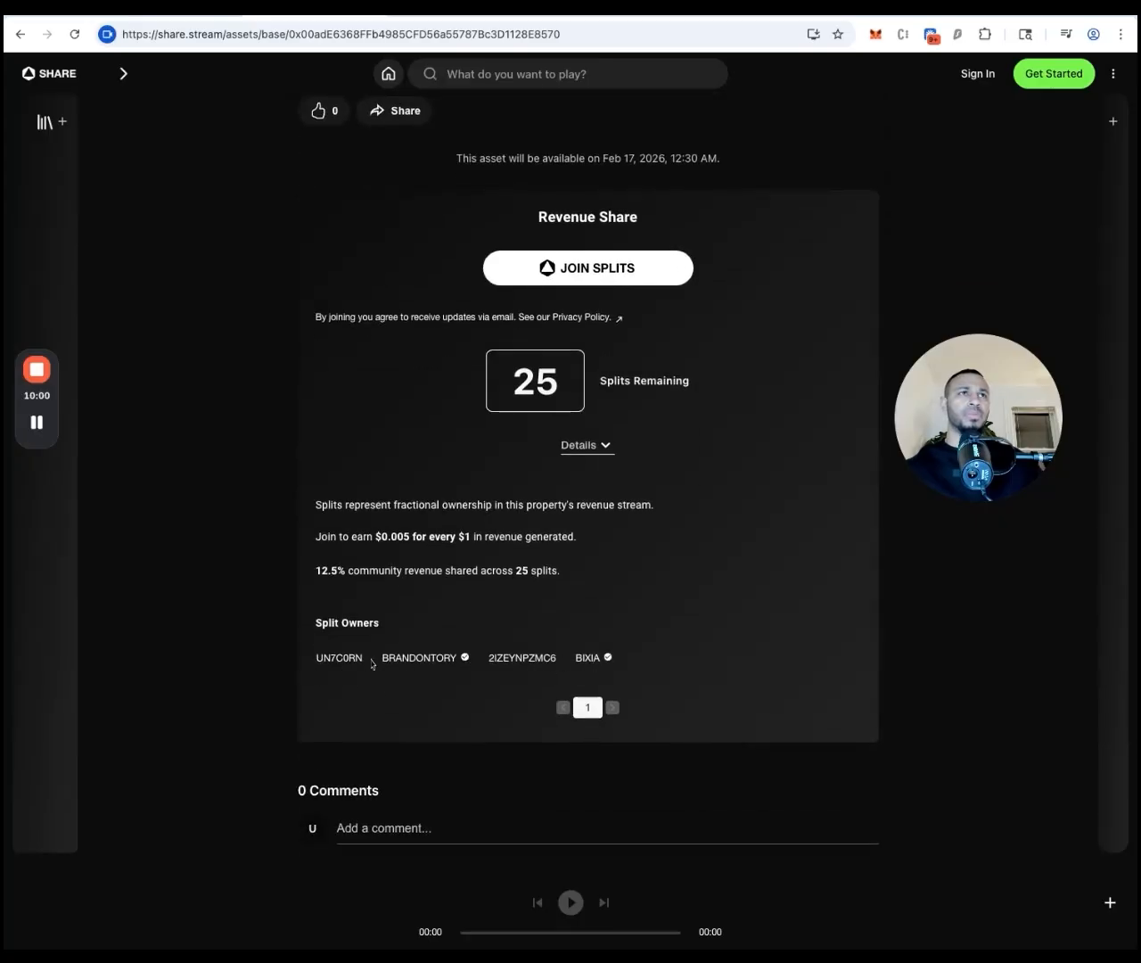
scroll(465, 417, up, 4)
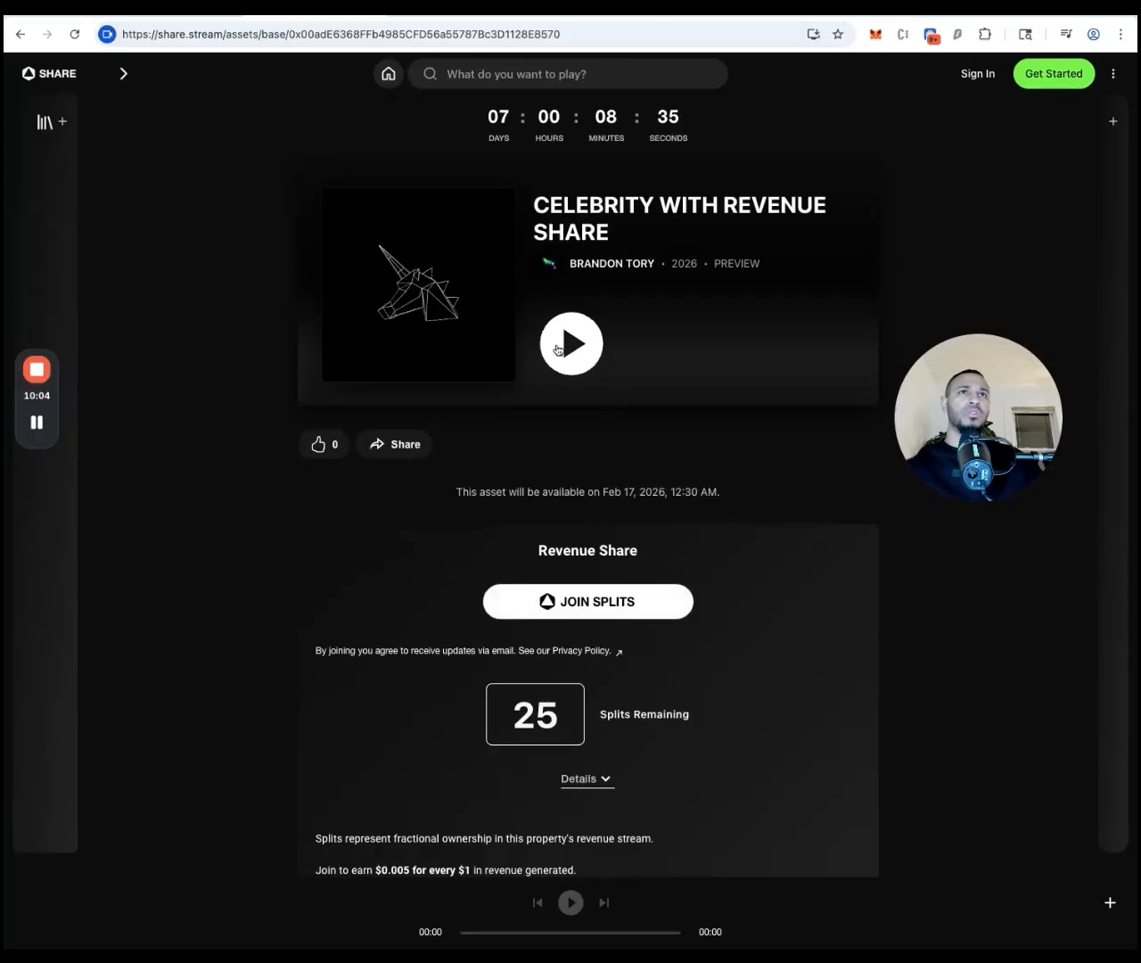
scroll(558, 350, up, 1)
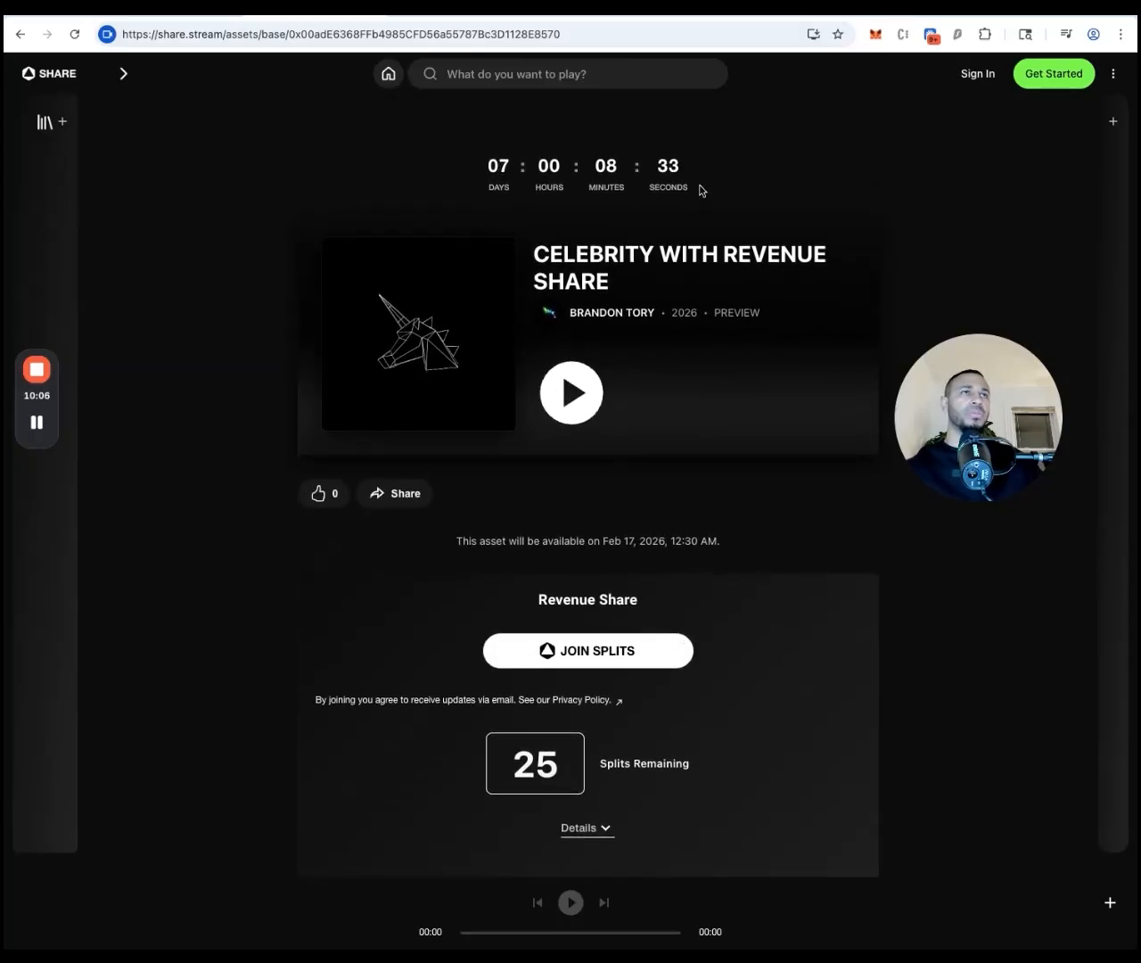
click(582, 34)
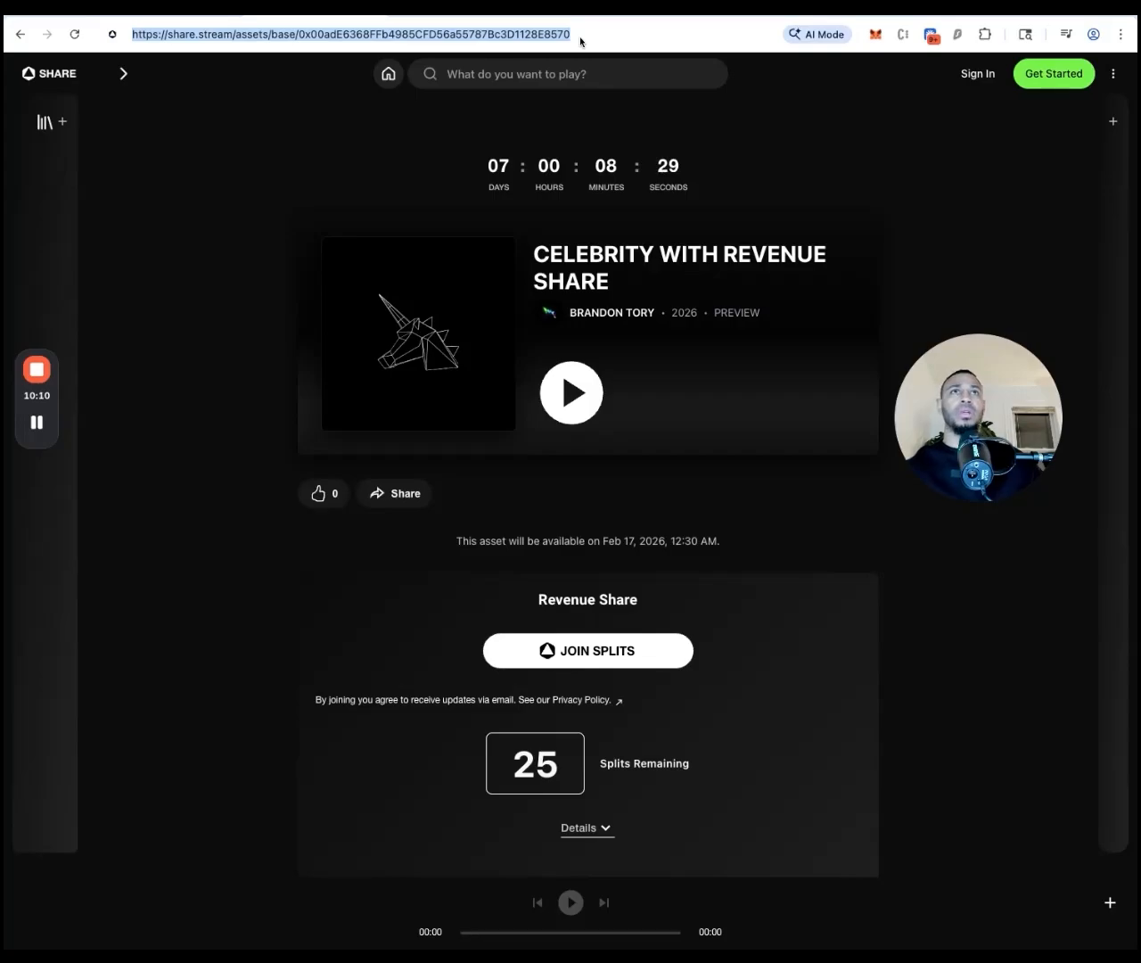
click(423, 137)
click(266, 18)
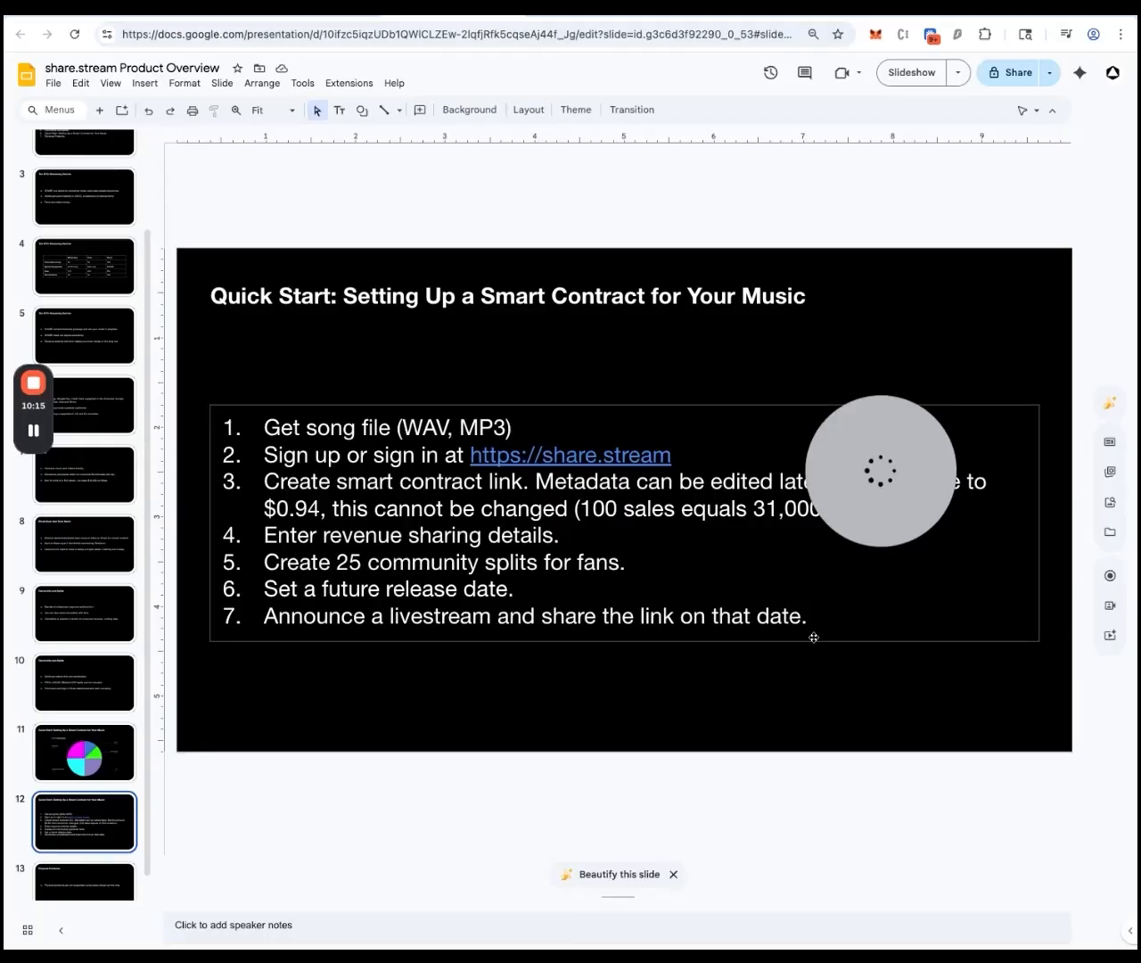
mouse_move(874, 527)
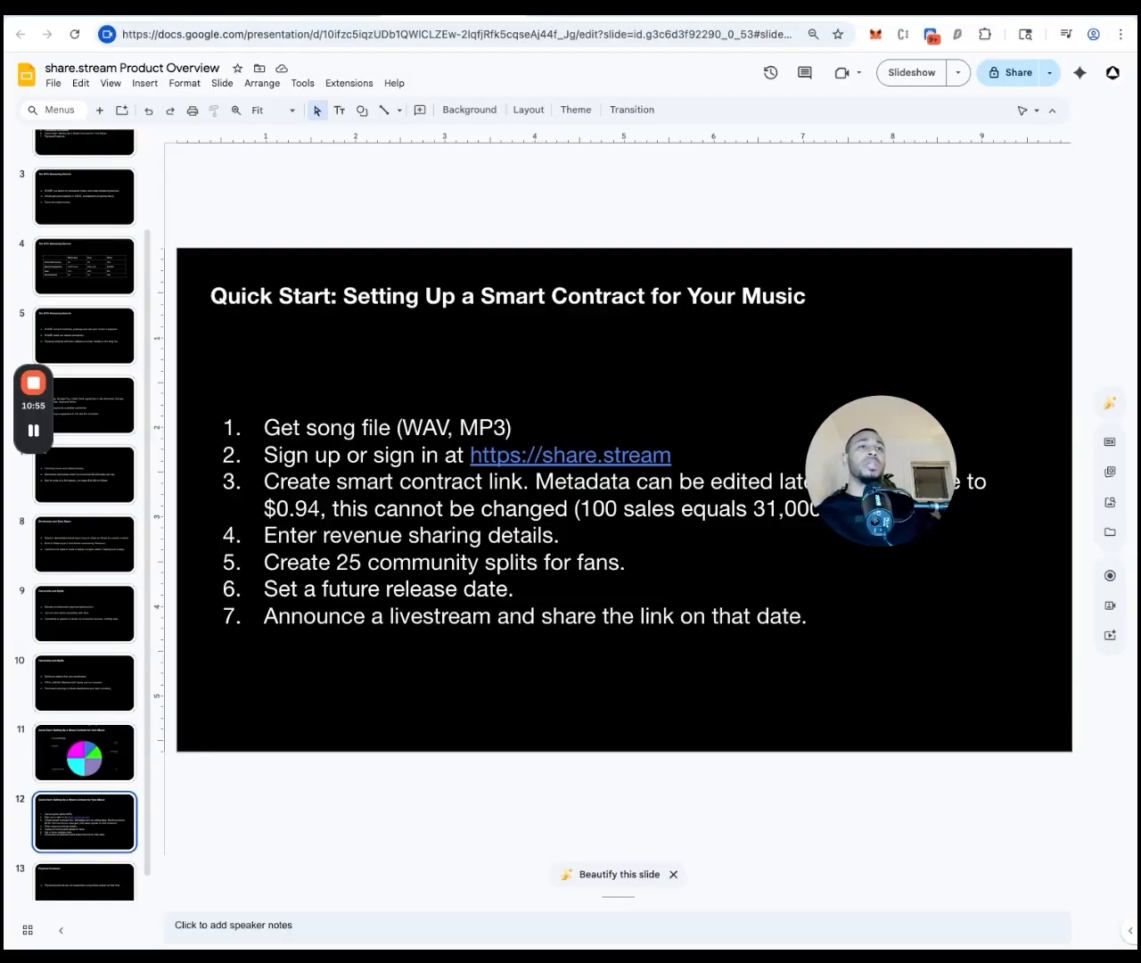
mouse_move(896, 439)
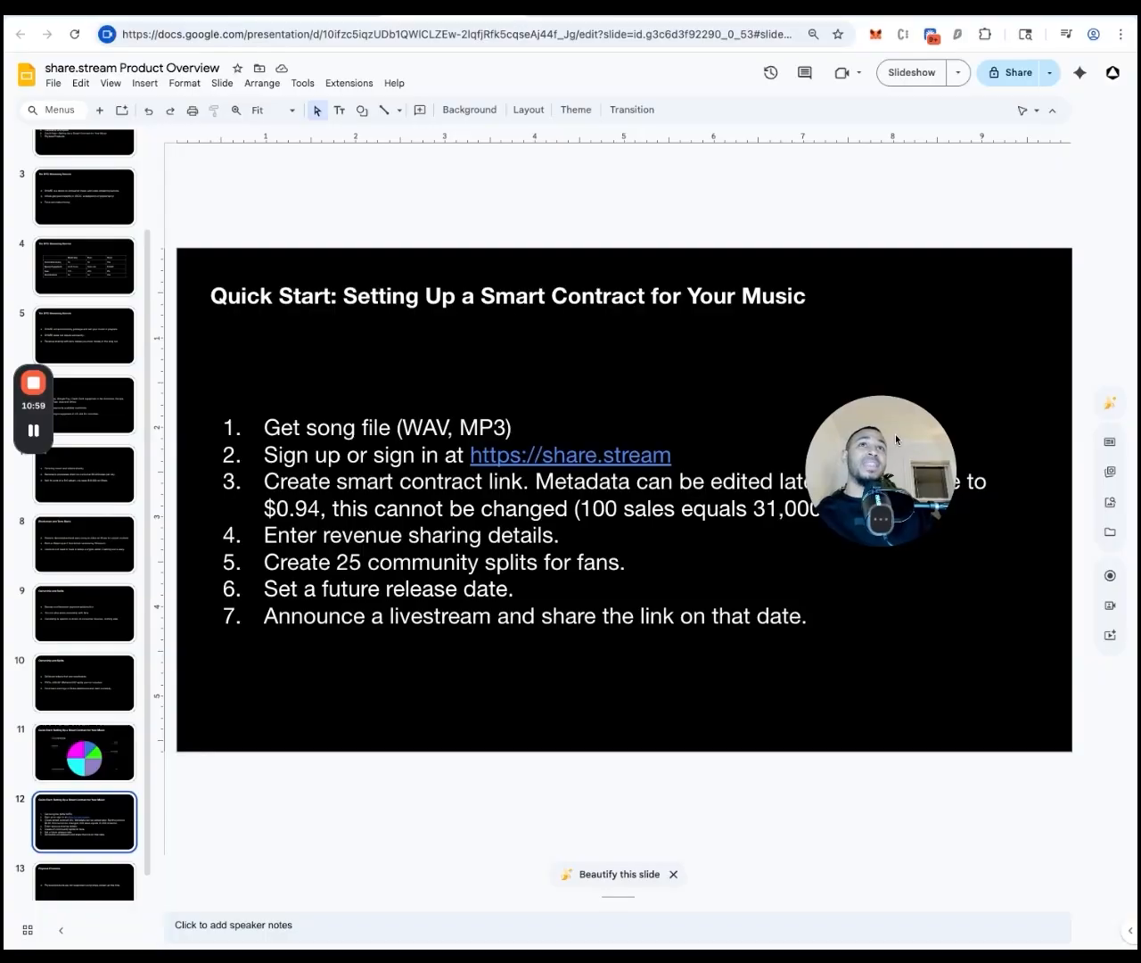
key(ctrl+shift+Tab)
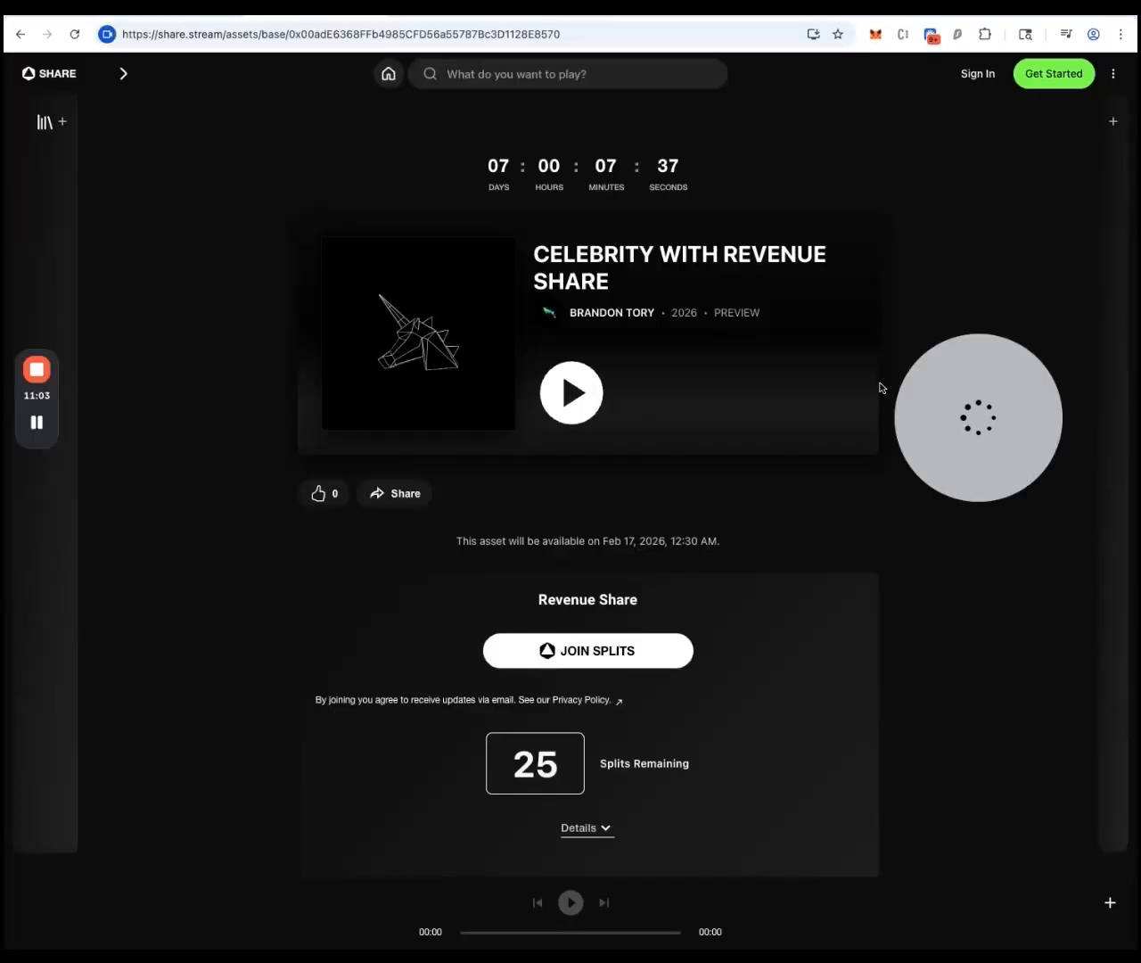
mouse_move(939, 411)
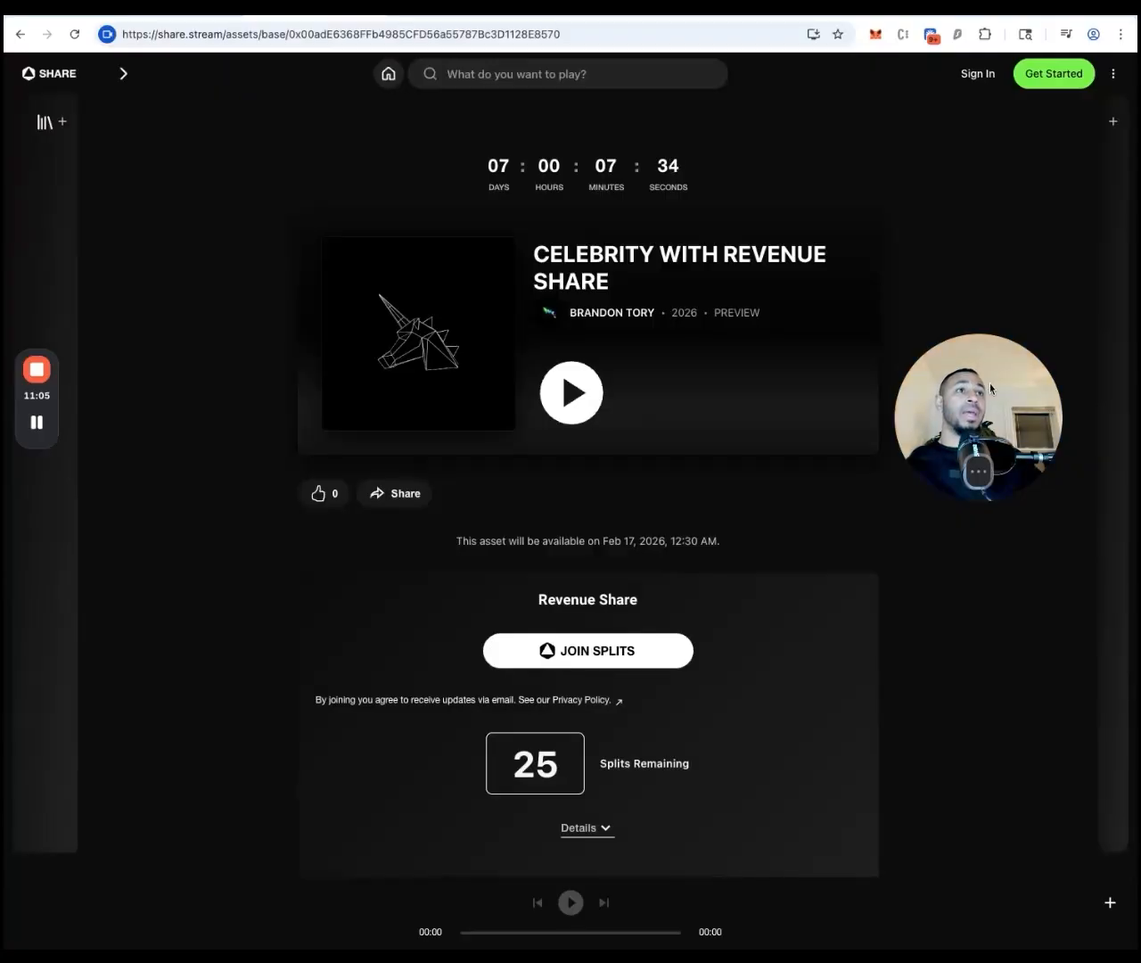